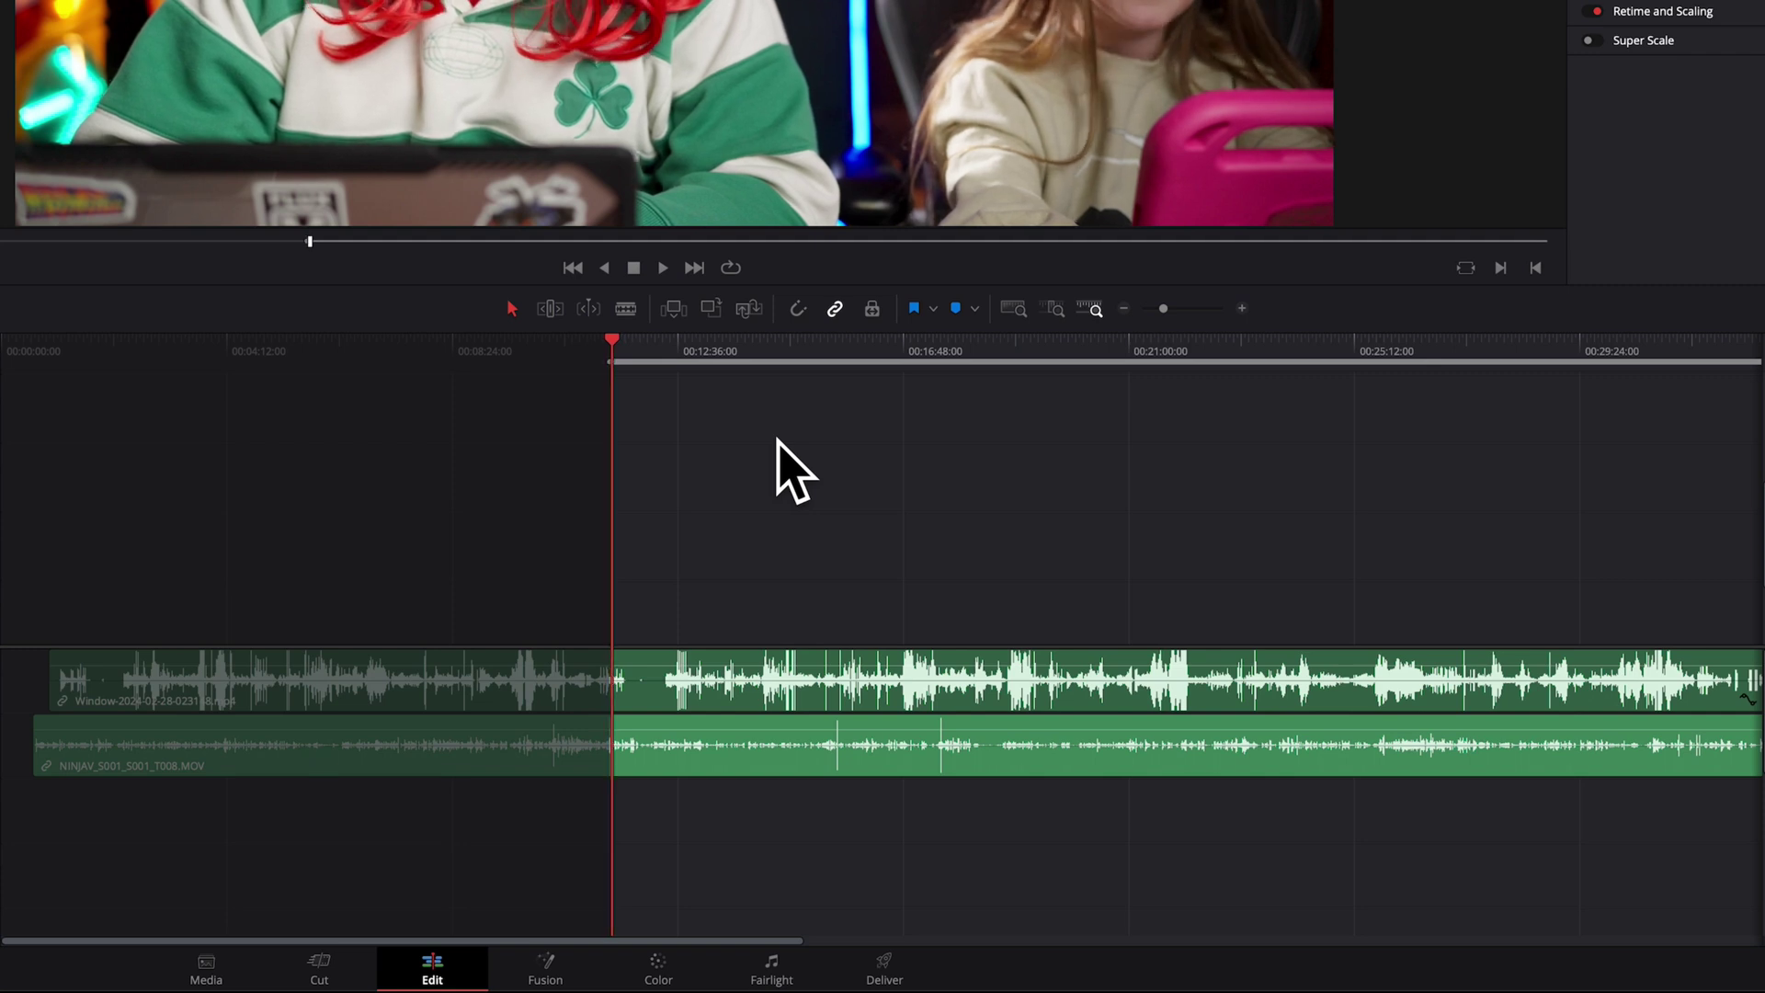
- Deselect the timeline clips and clear the timeline's In and Out points from the Mark menu
click(793, 471)
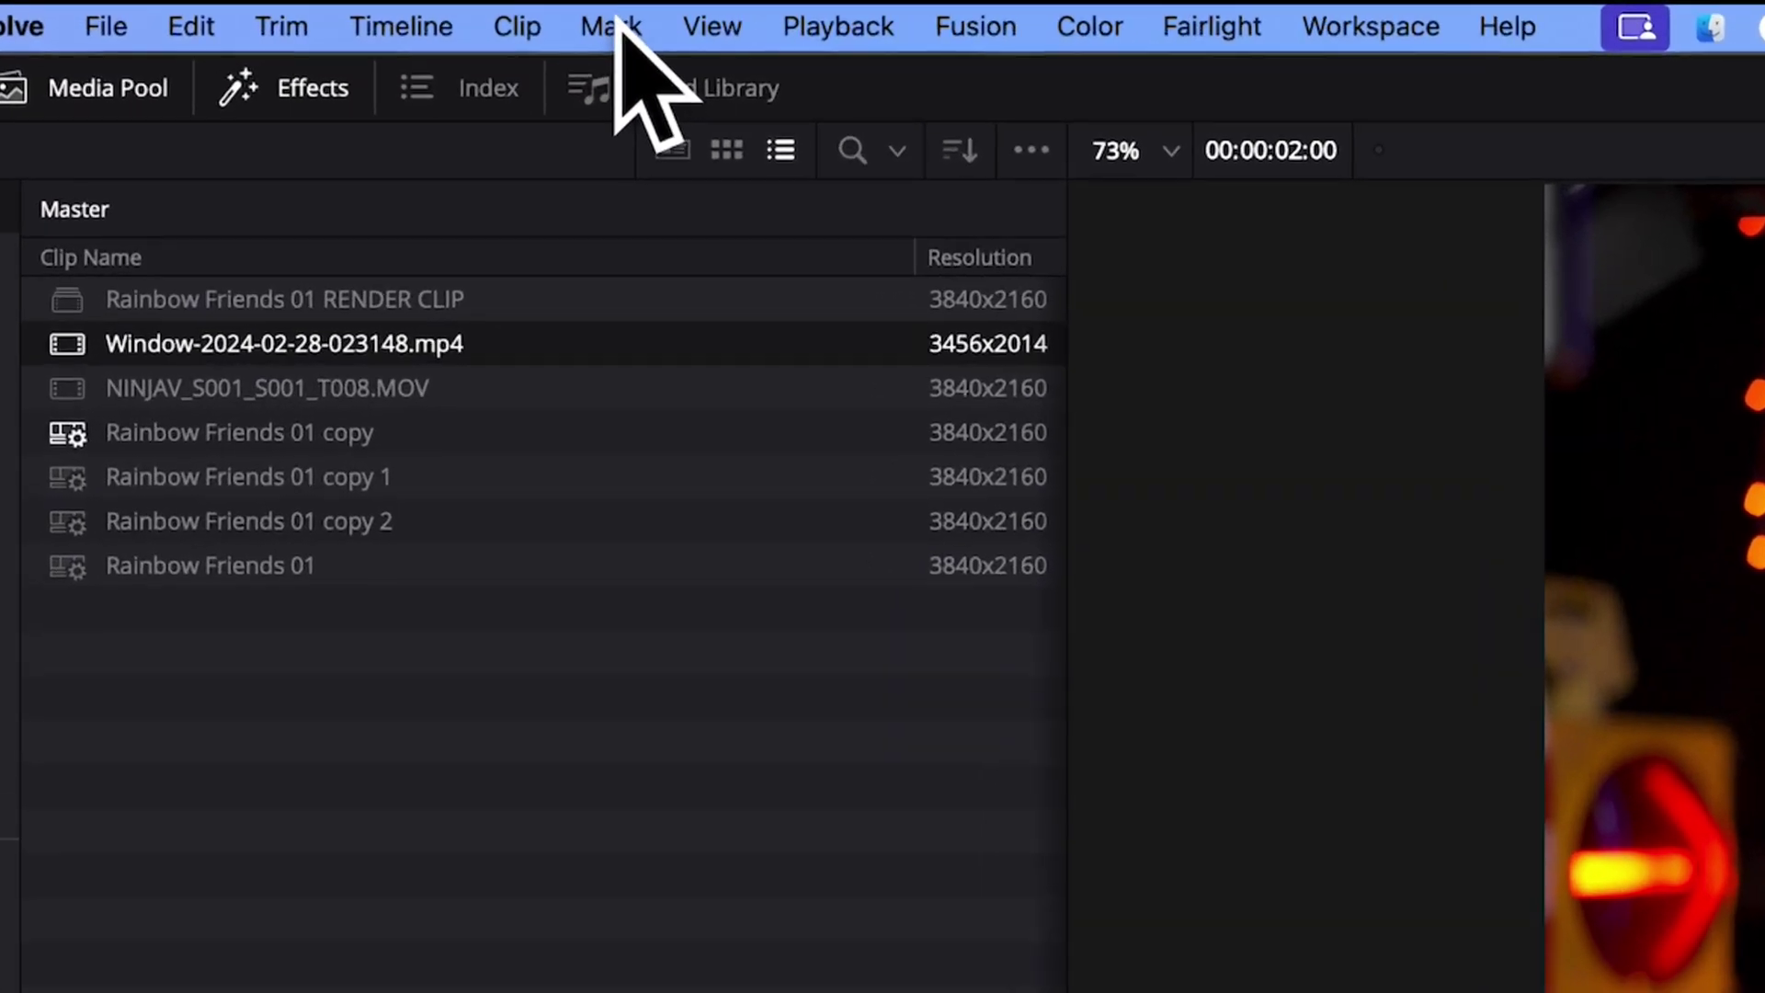
click(269, 6)
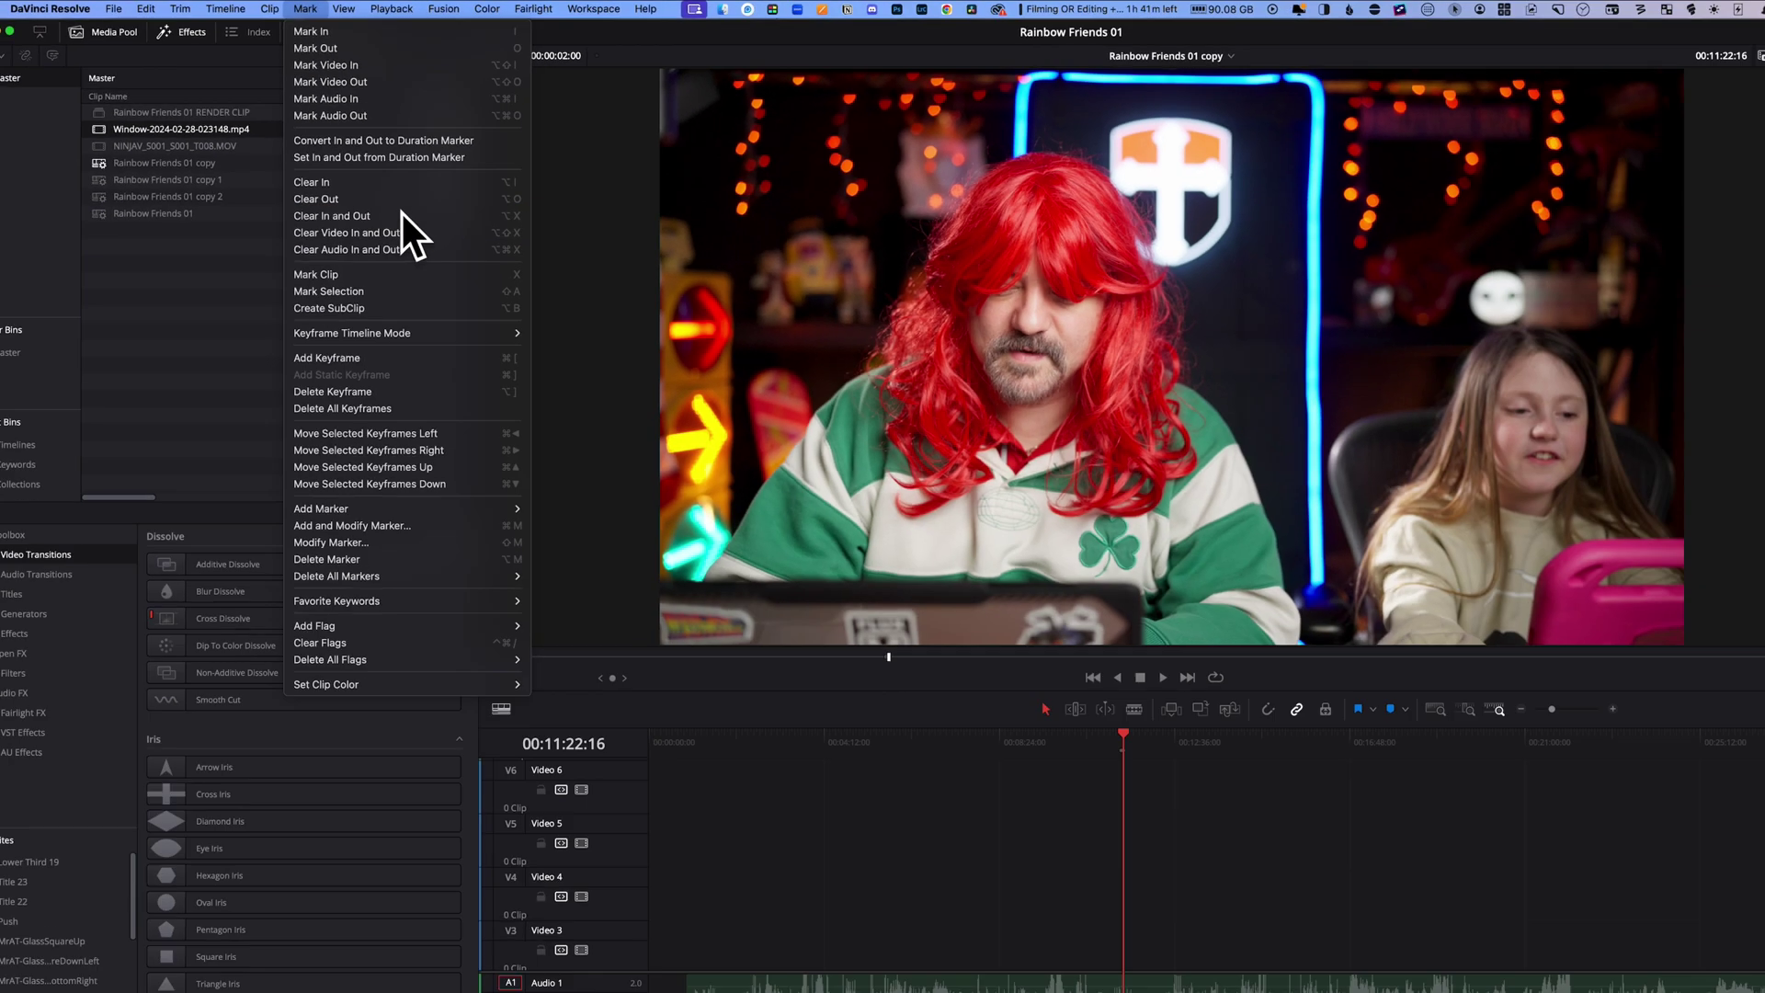
click(865, 572)
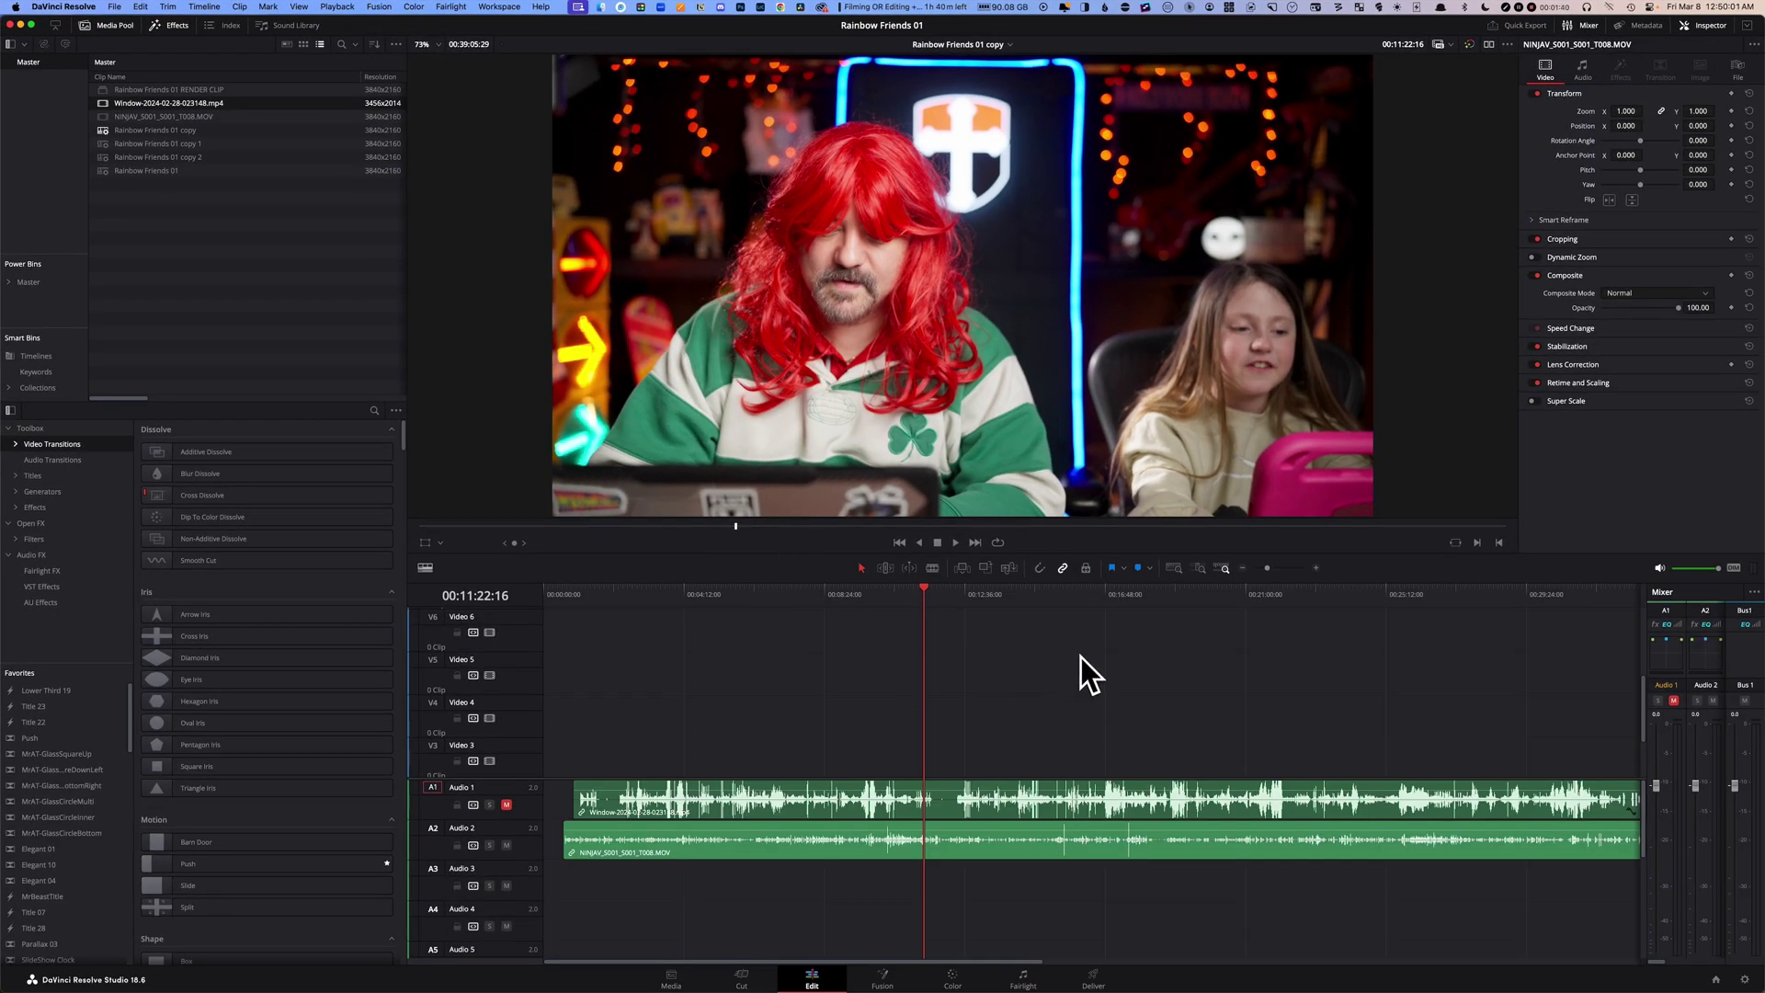
click(1094, 977)
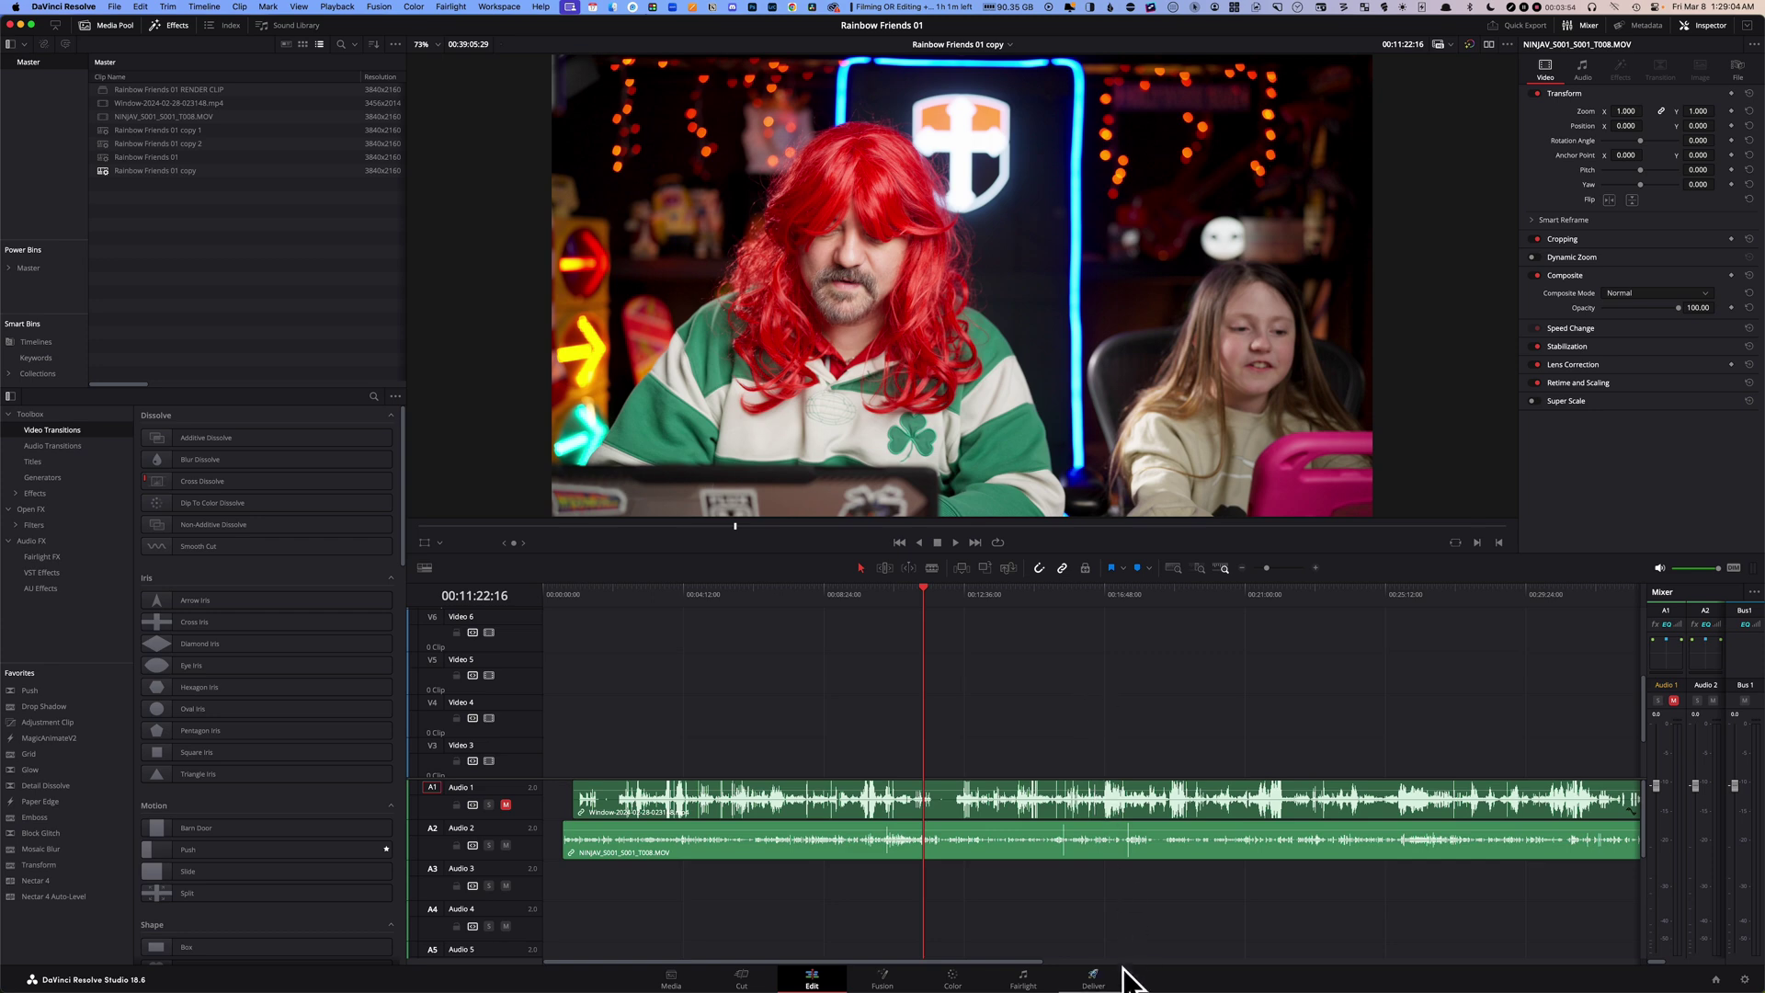
- On the Deliver page, try the In/Out Range render option, then set it back to Entire Timeline
click(1094, 977)
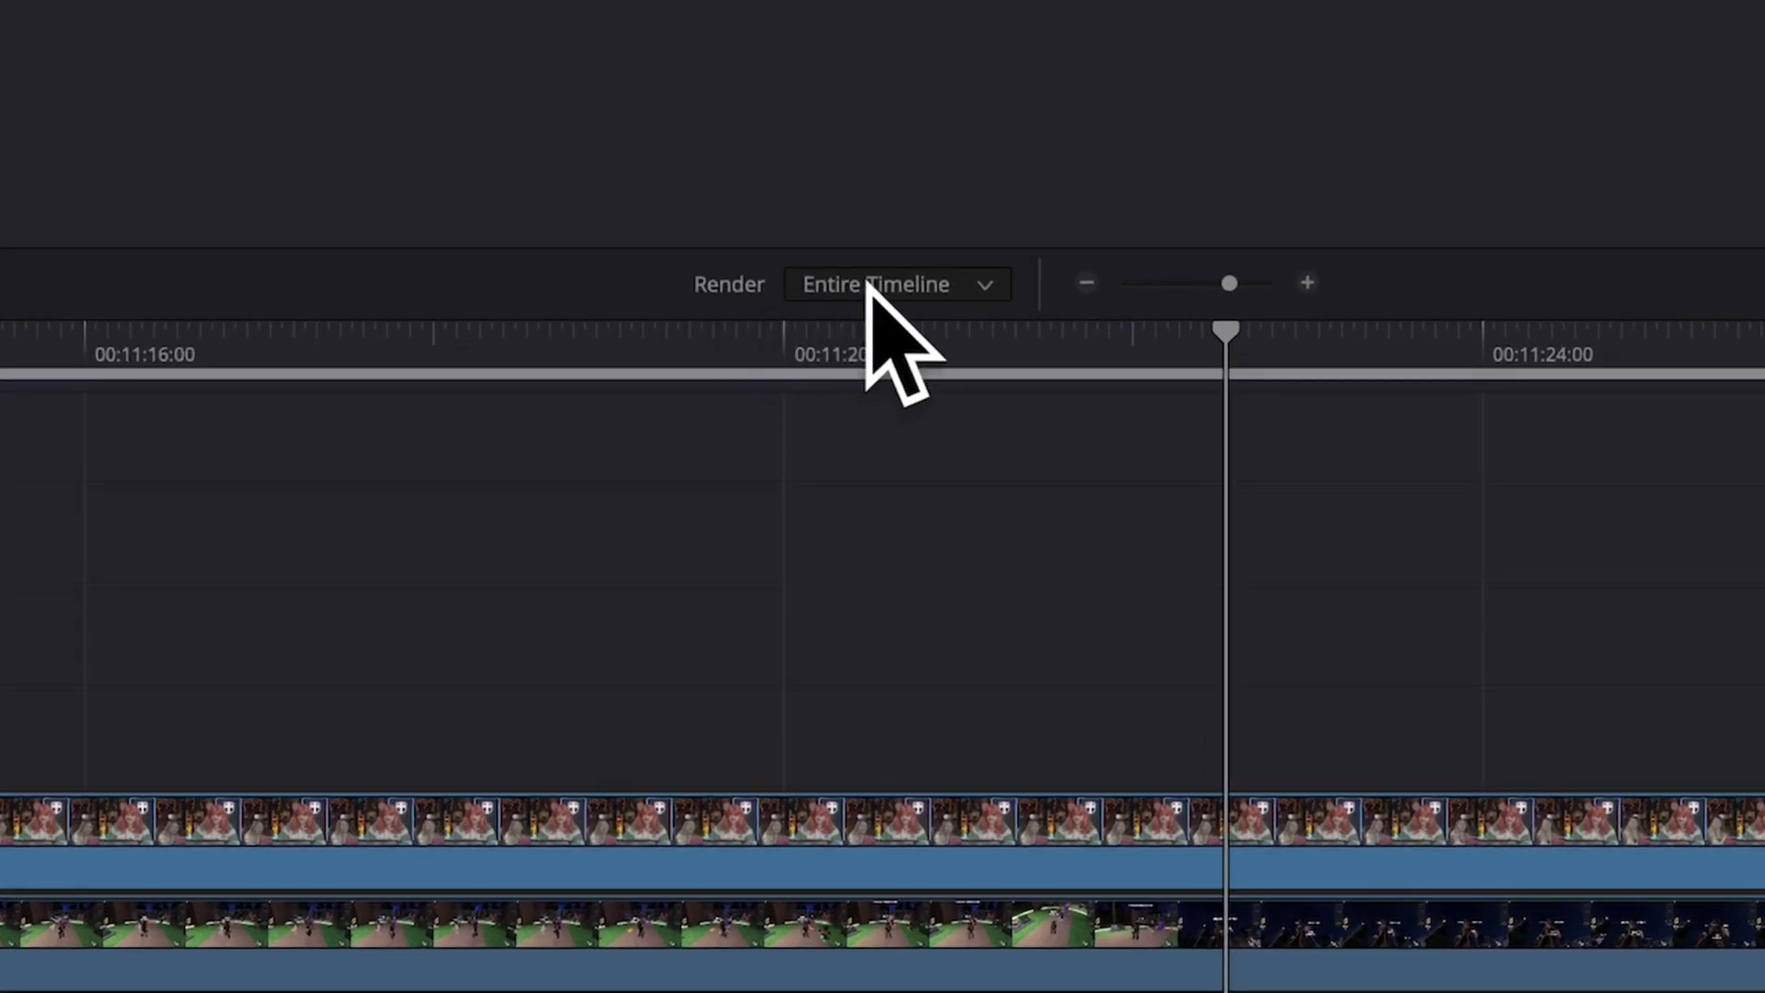
click(970, 281)
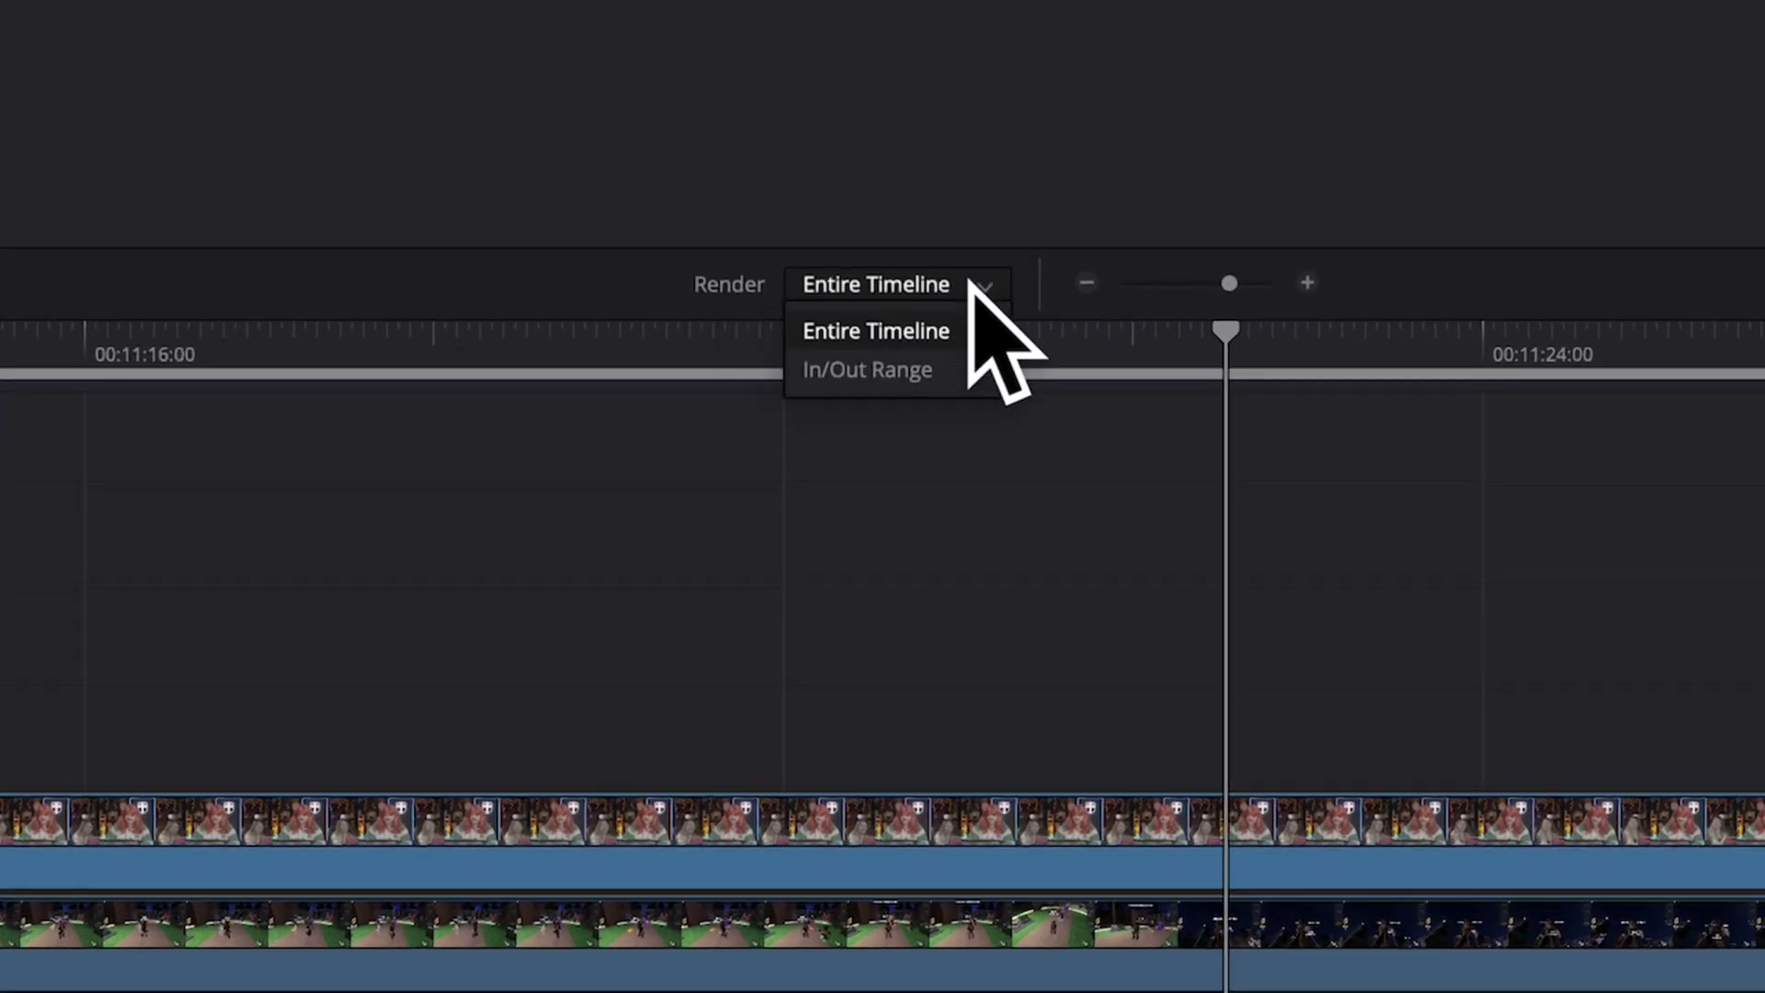
click(926, 370)
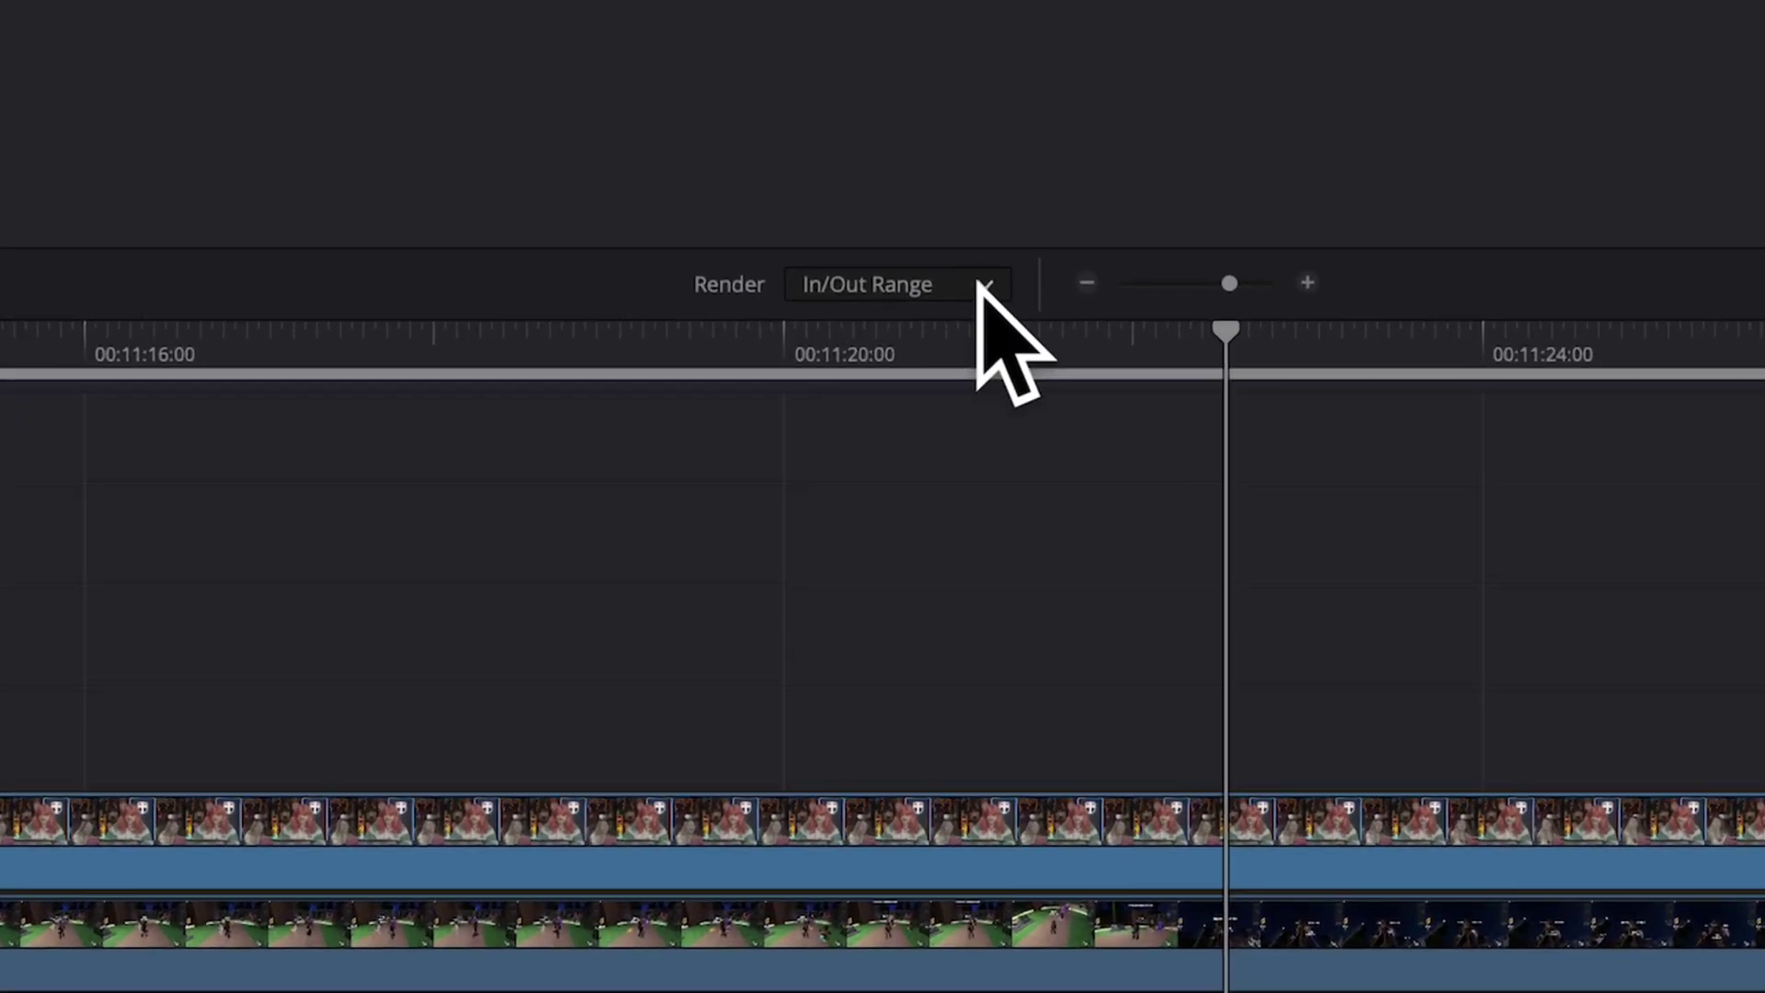
click(982, 287)
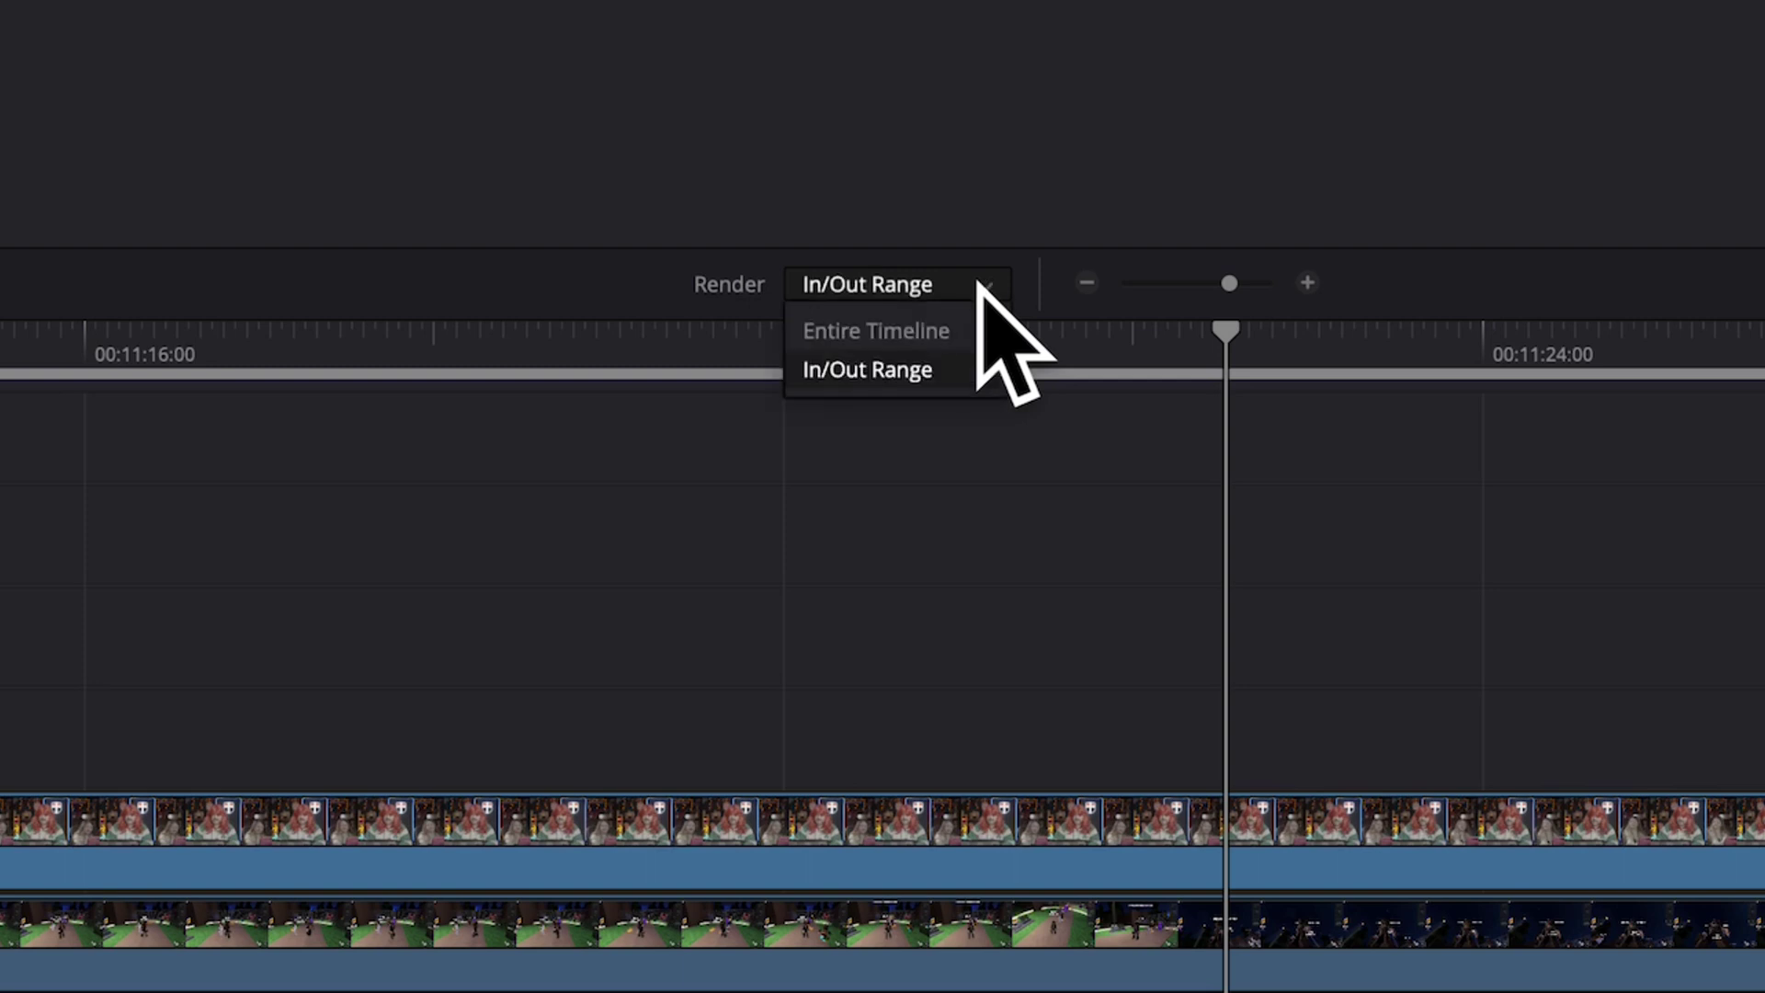
click(940, 333)
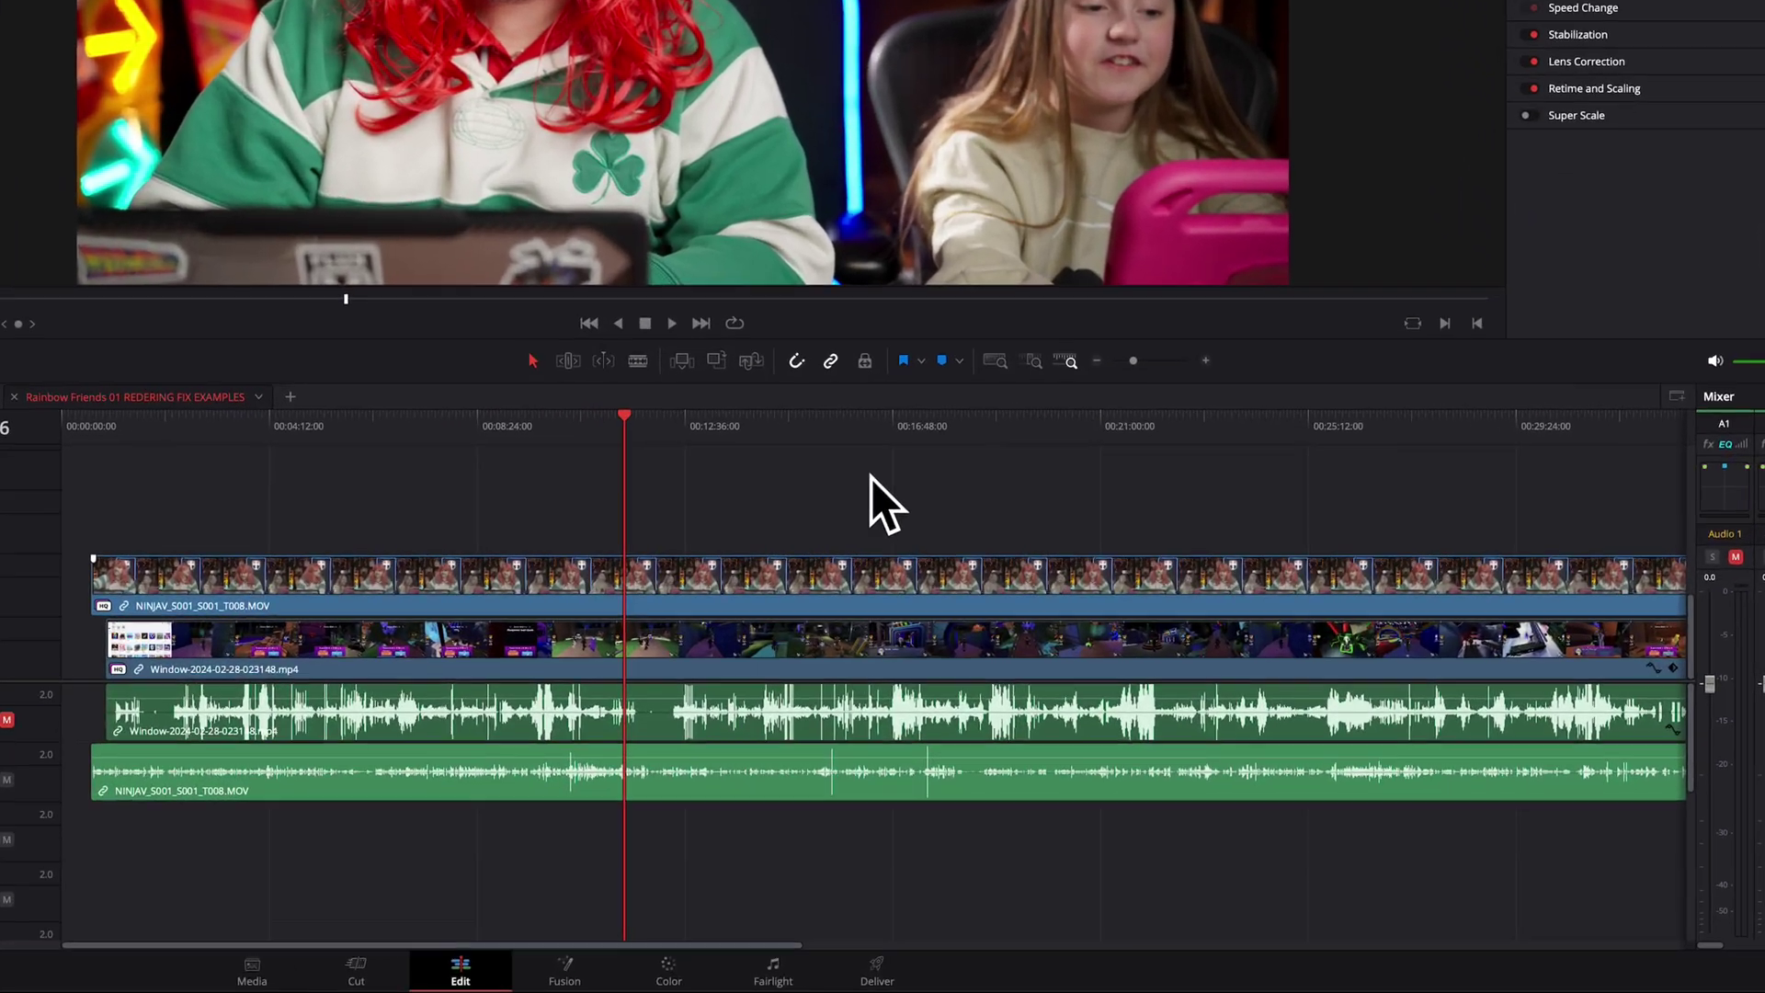
- Select all timeline clips with Cmd+A and enable Render Cache Color Output on them
key(super+a)
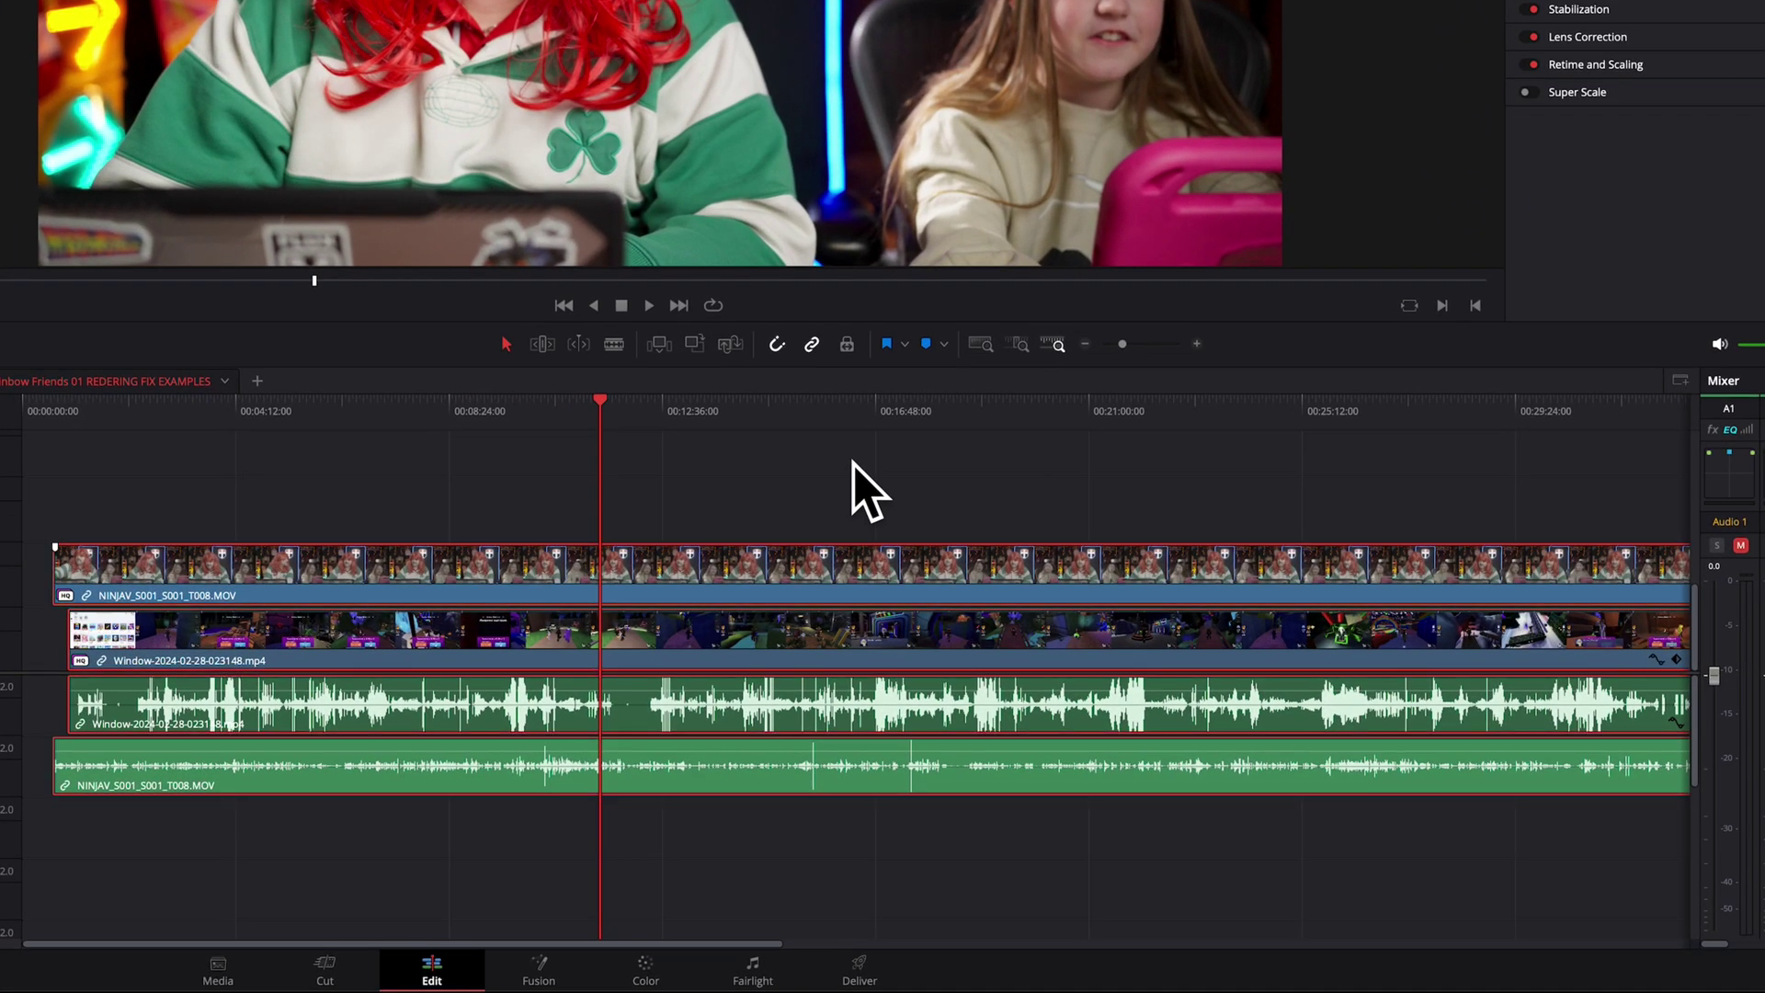
right_click(761, 583)
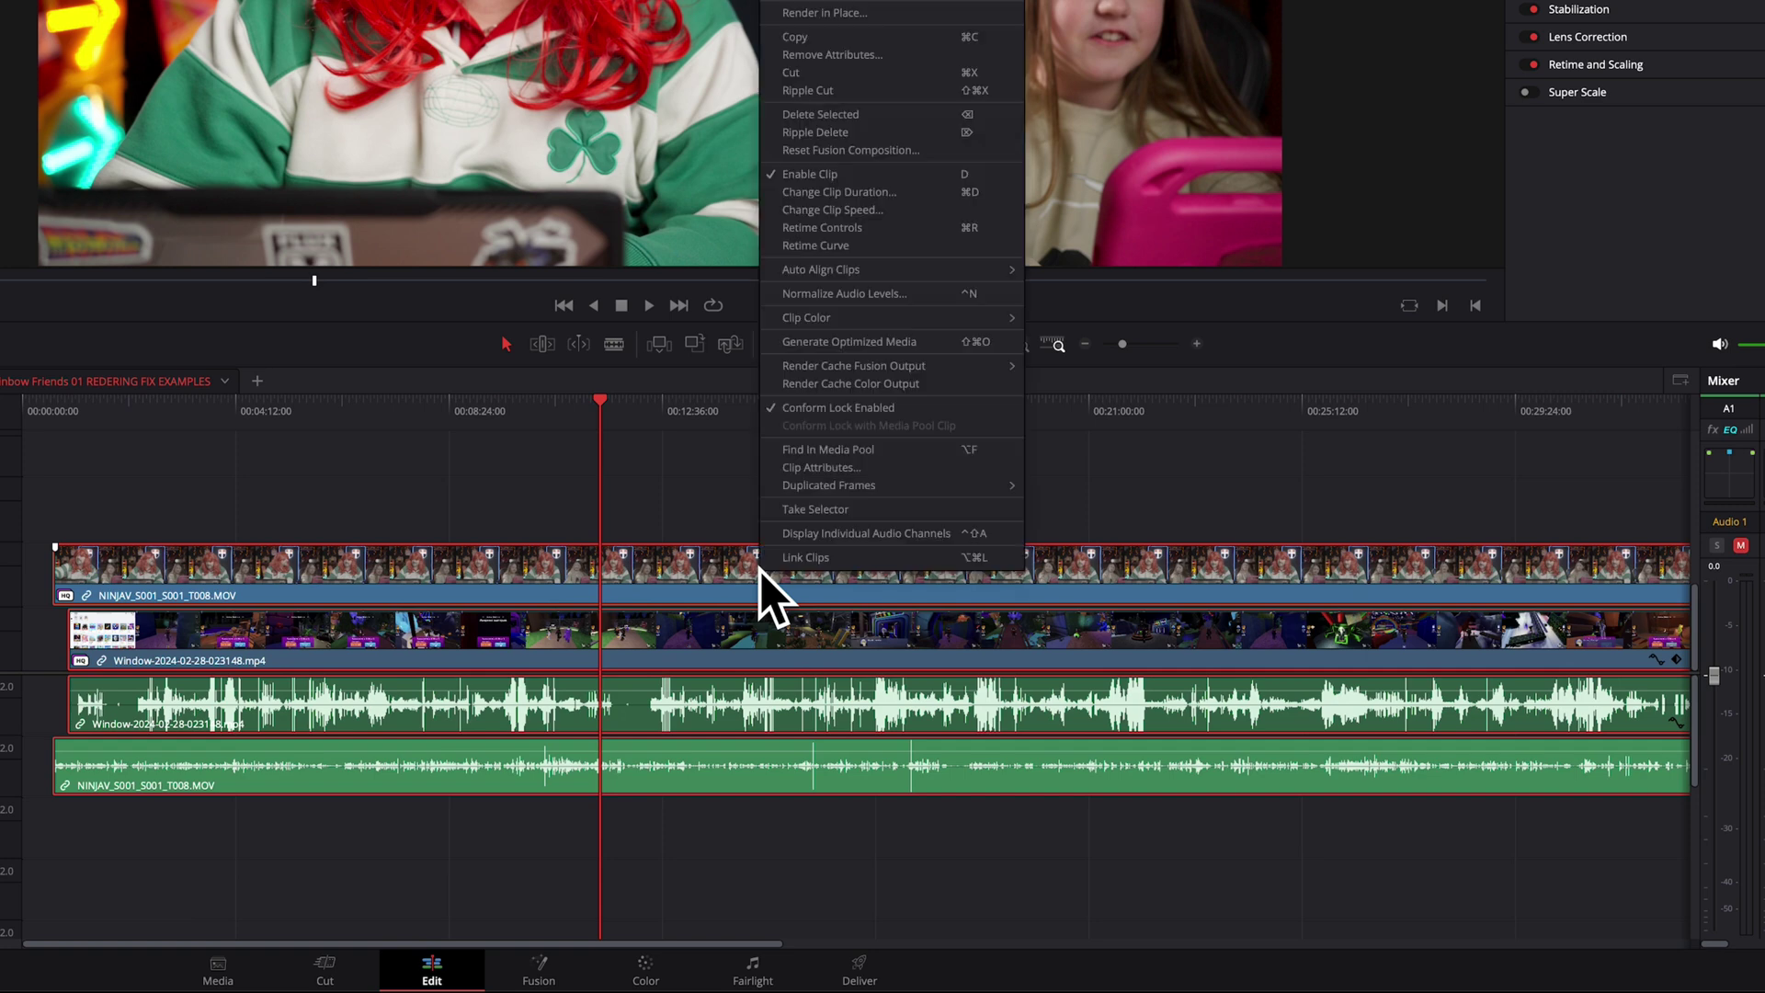
click(910, 384)
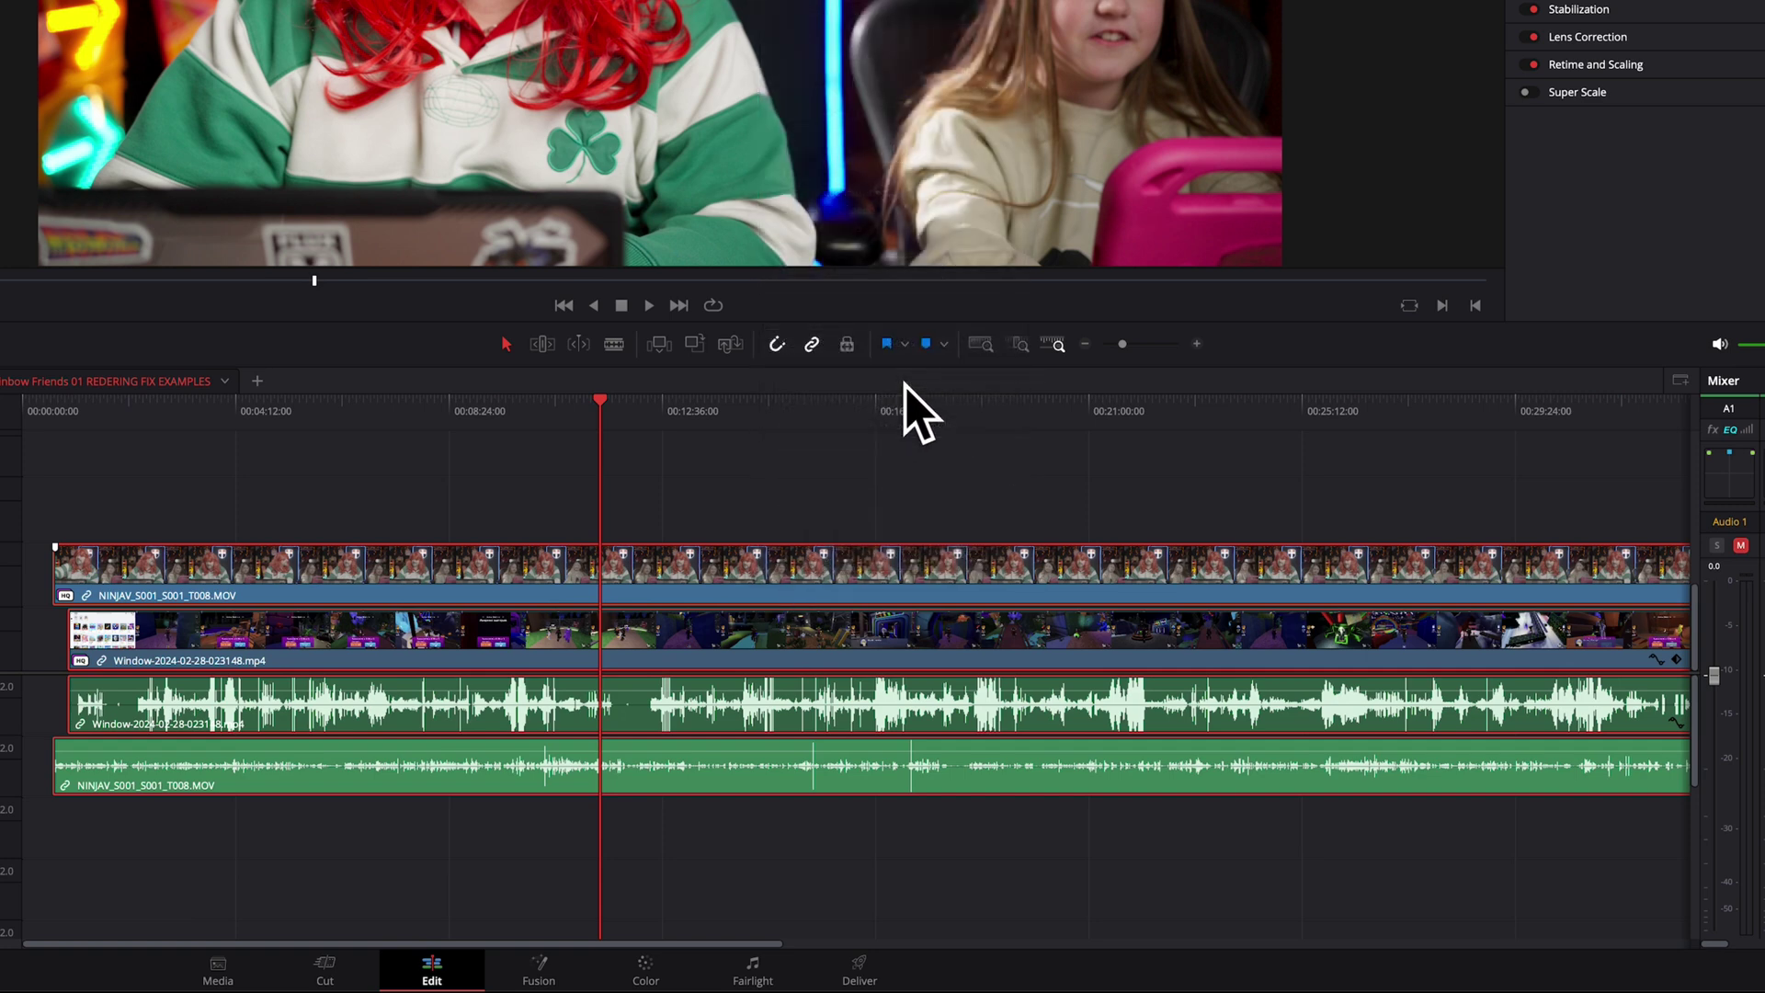
right_click(825, 566)
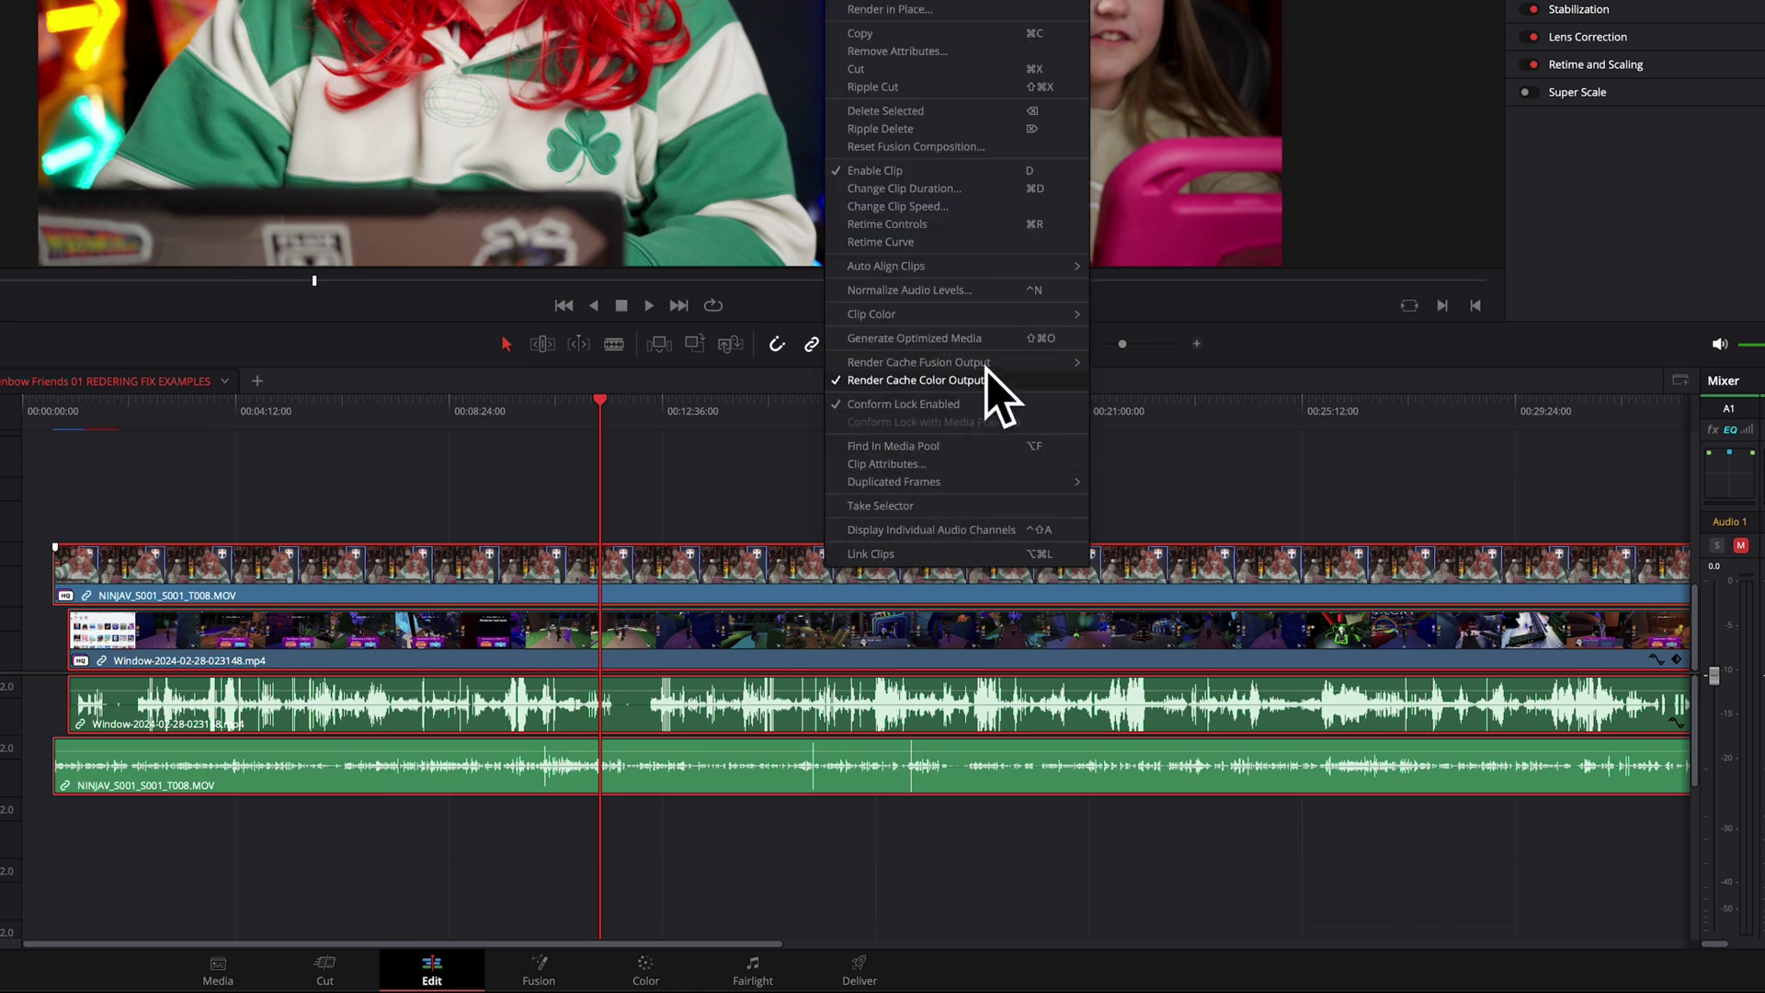
mouse_move(987, 364)
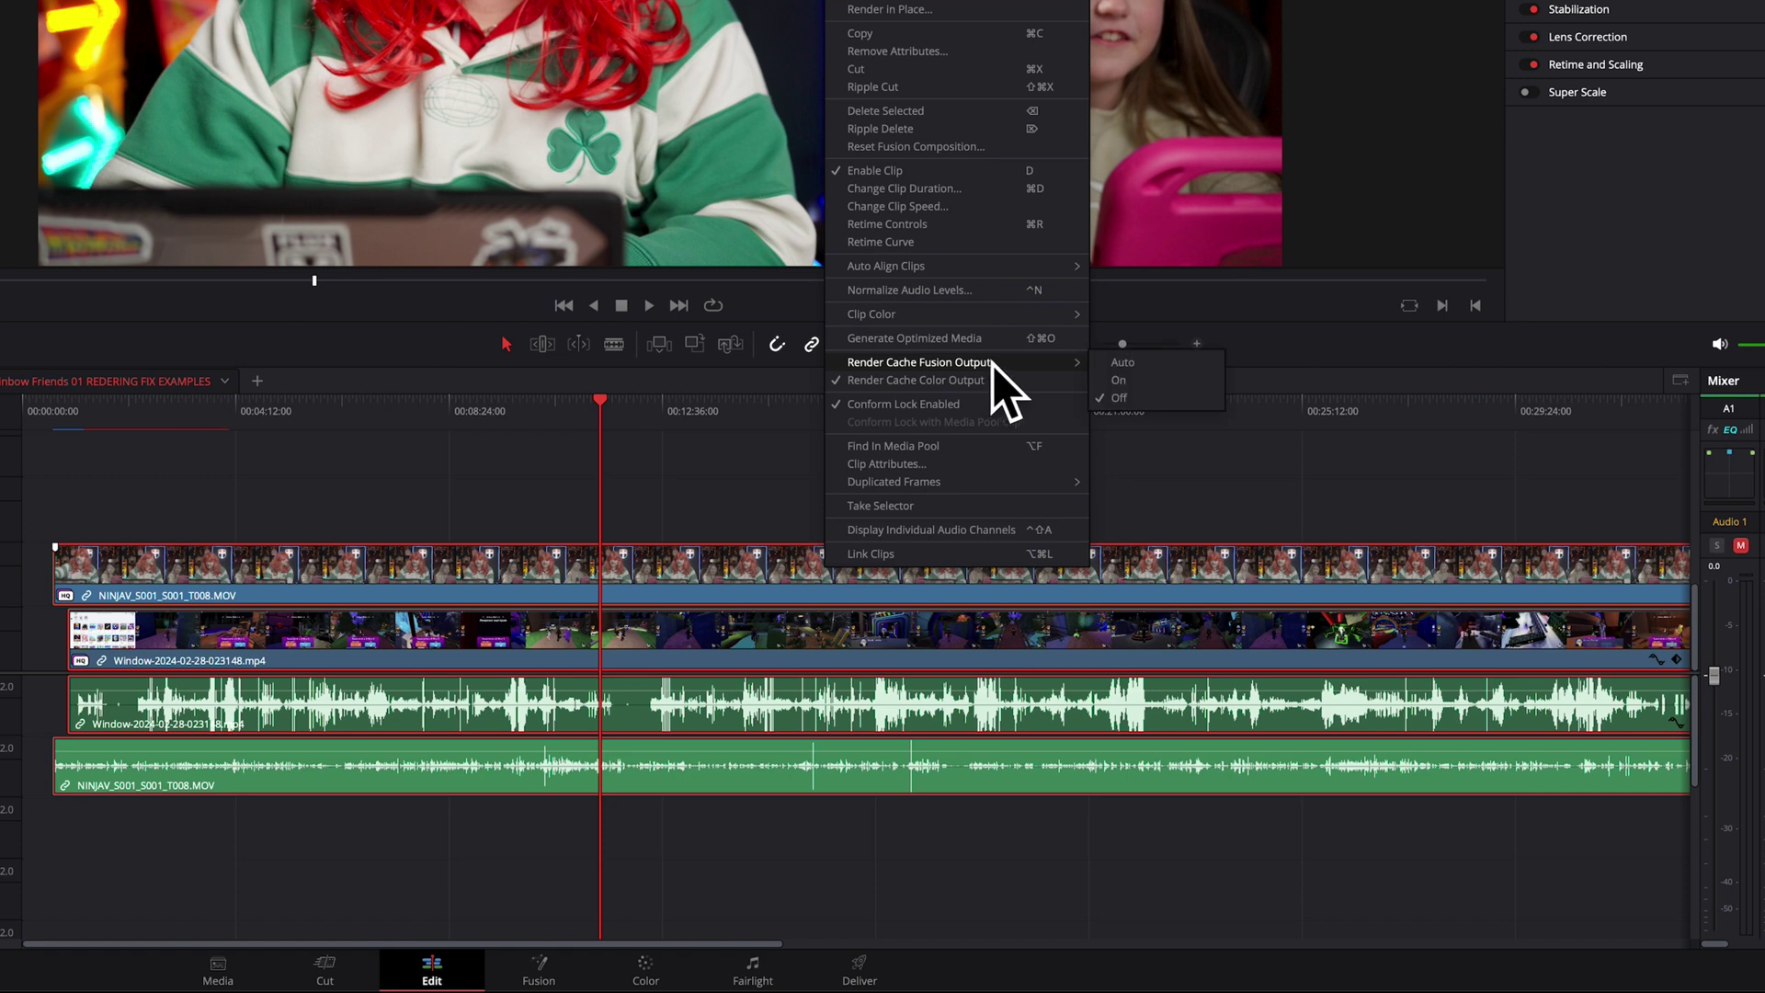
- Set the clips' Render Cache Fusion Output to On and Playback > Render Cache to User
click(1150, 382)
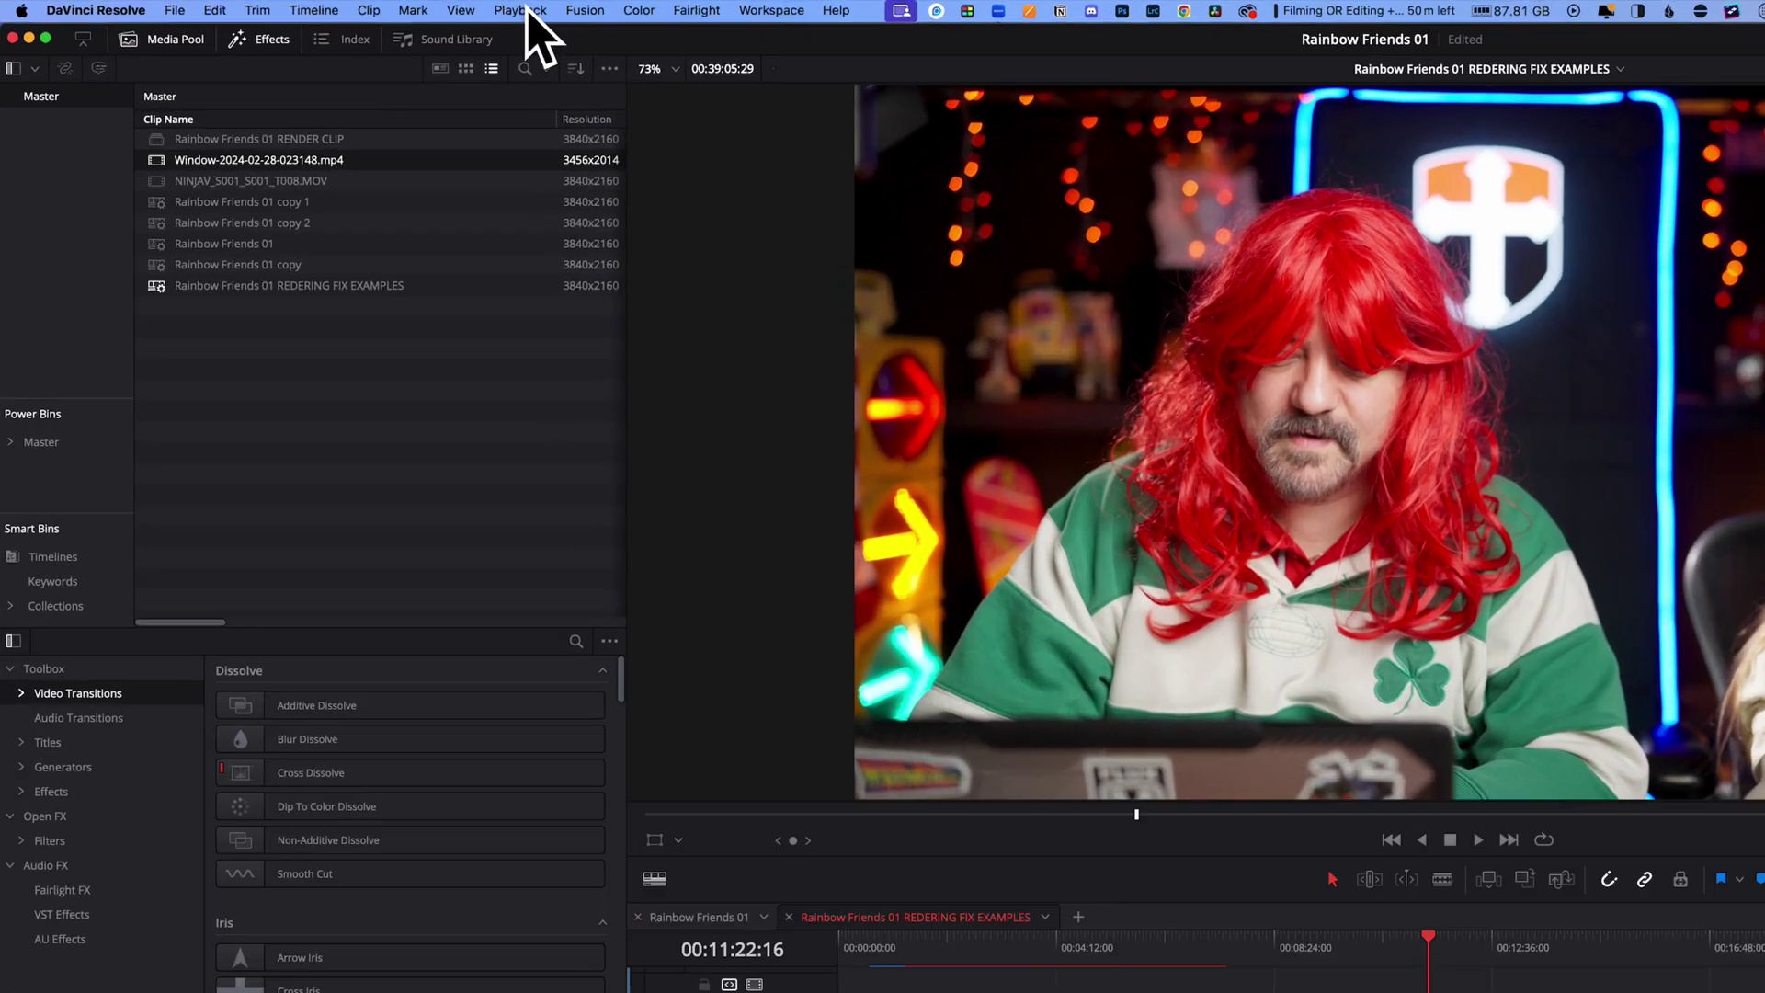
click(338, 7)
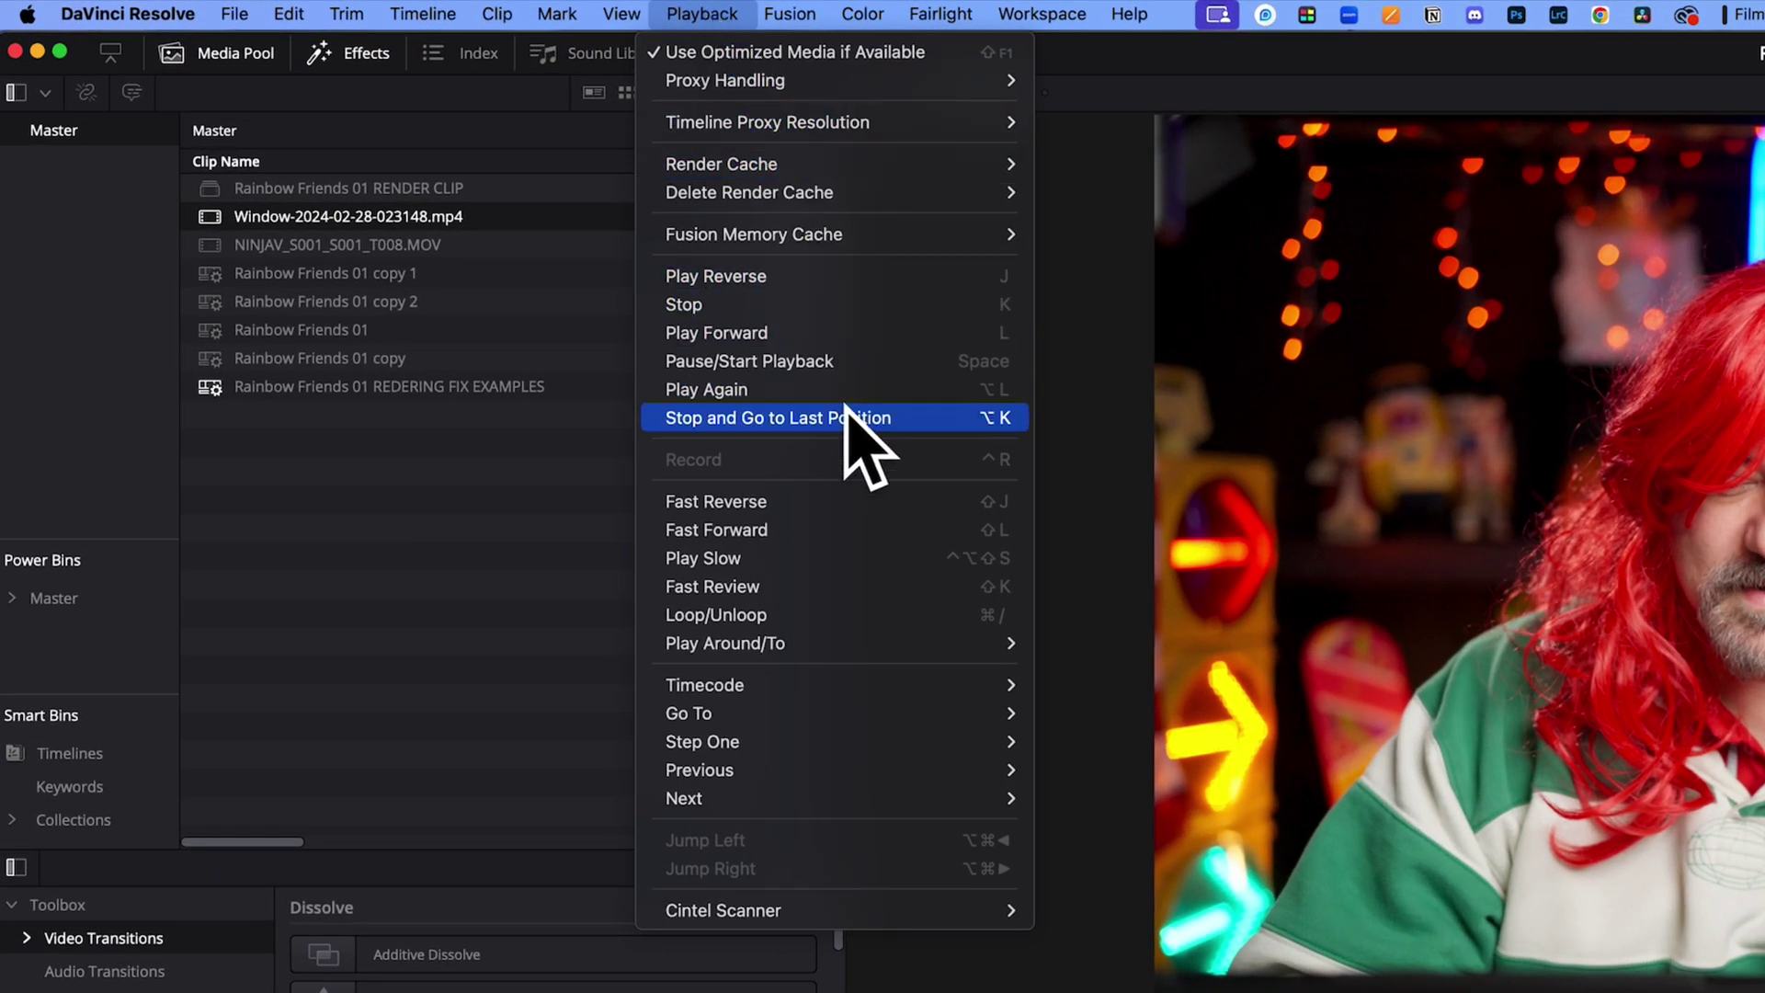
mouse_move(915, 170)
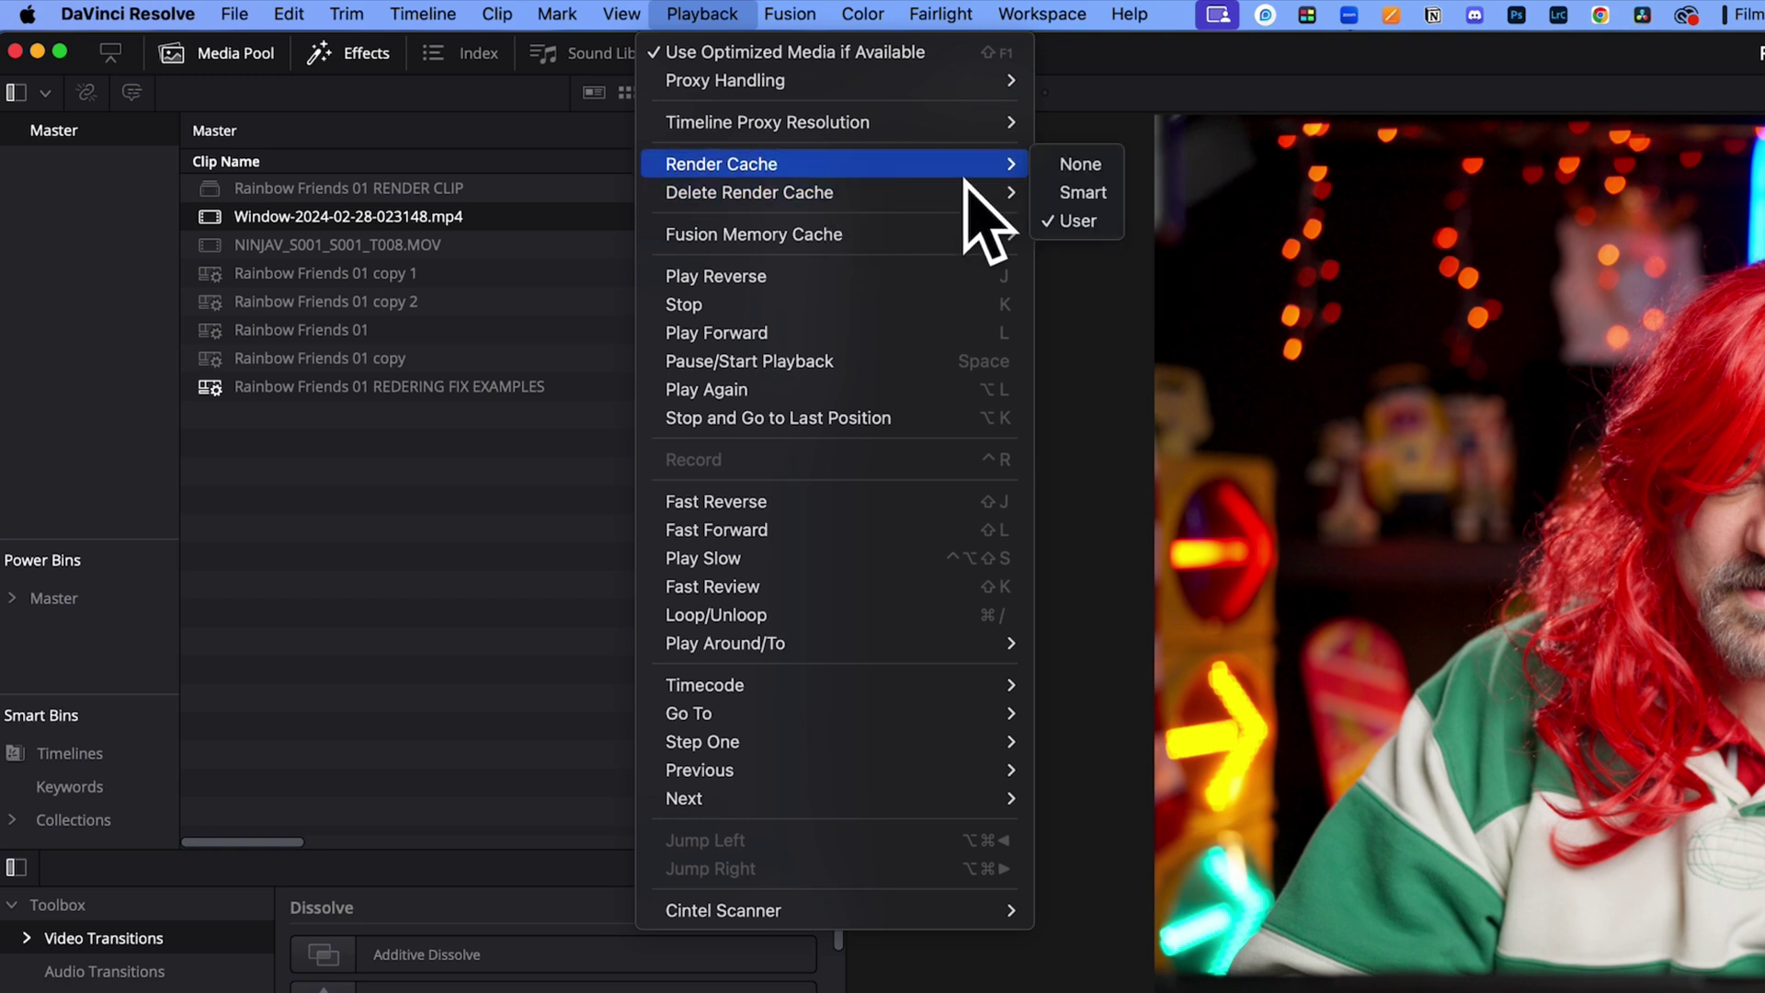
click(1090, 223)
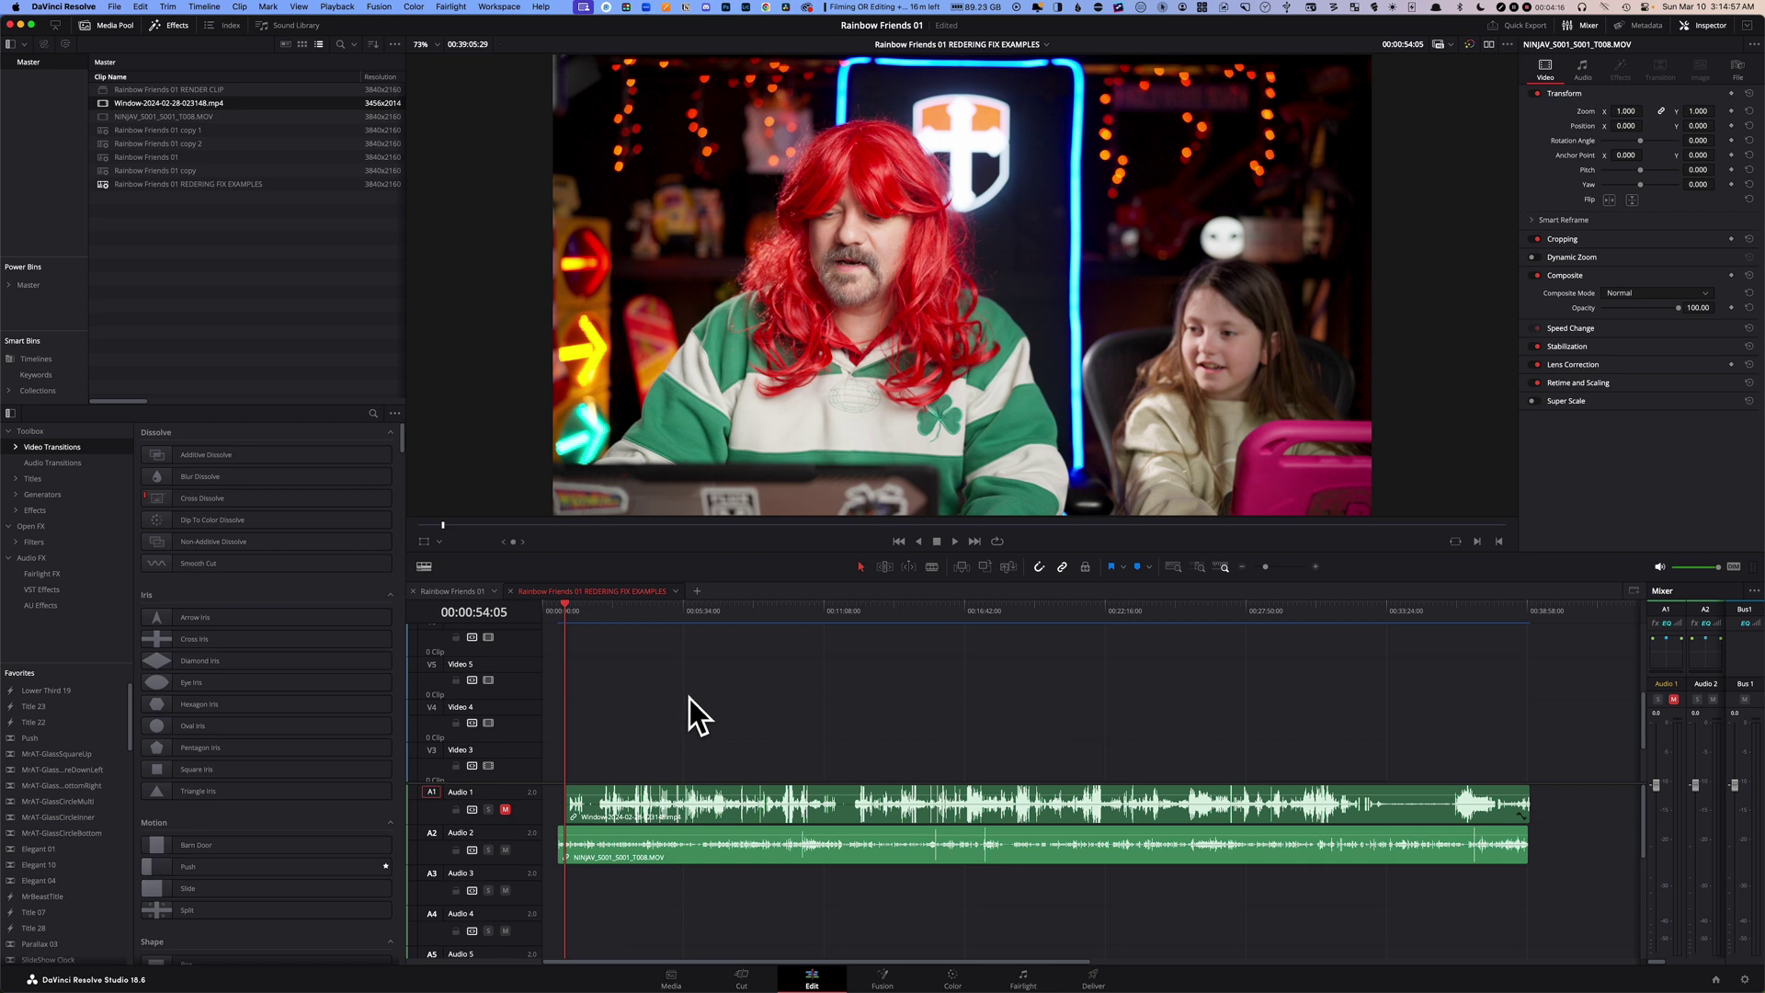
- On the Deliver page, move the playhead to 00:01:22:09, then back to 00:00:54:05
scroll(688, 698, down, 2)
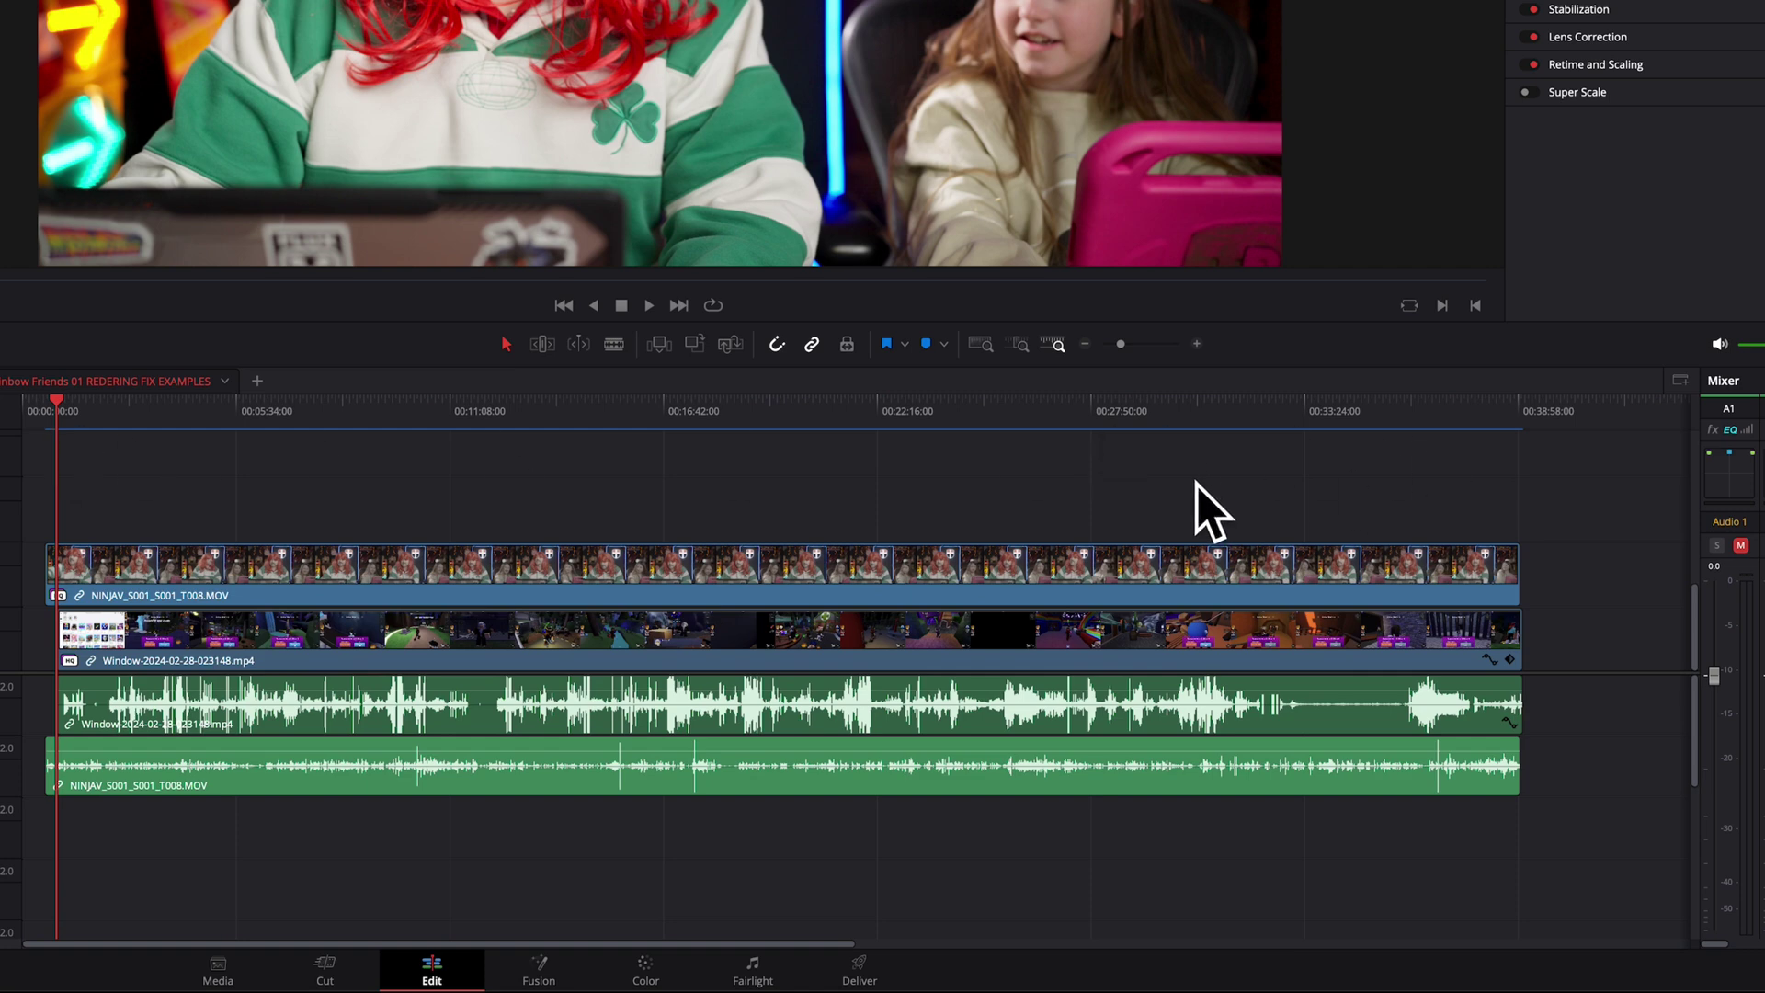
key(shift+8)
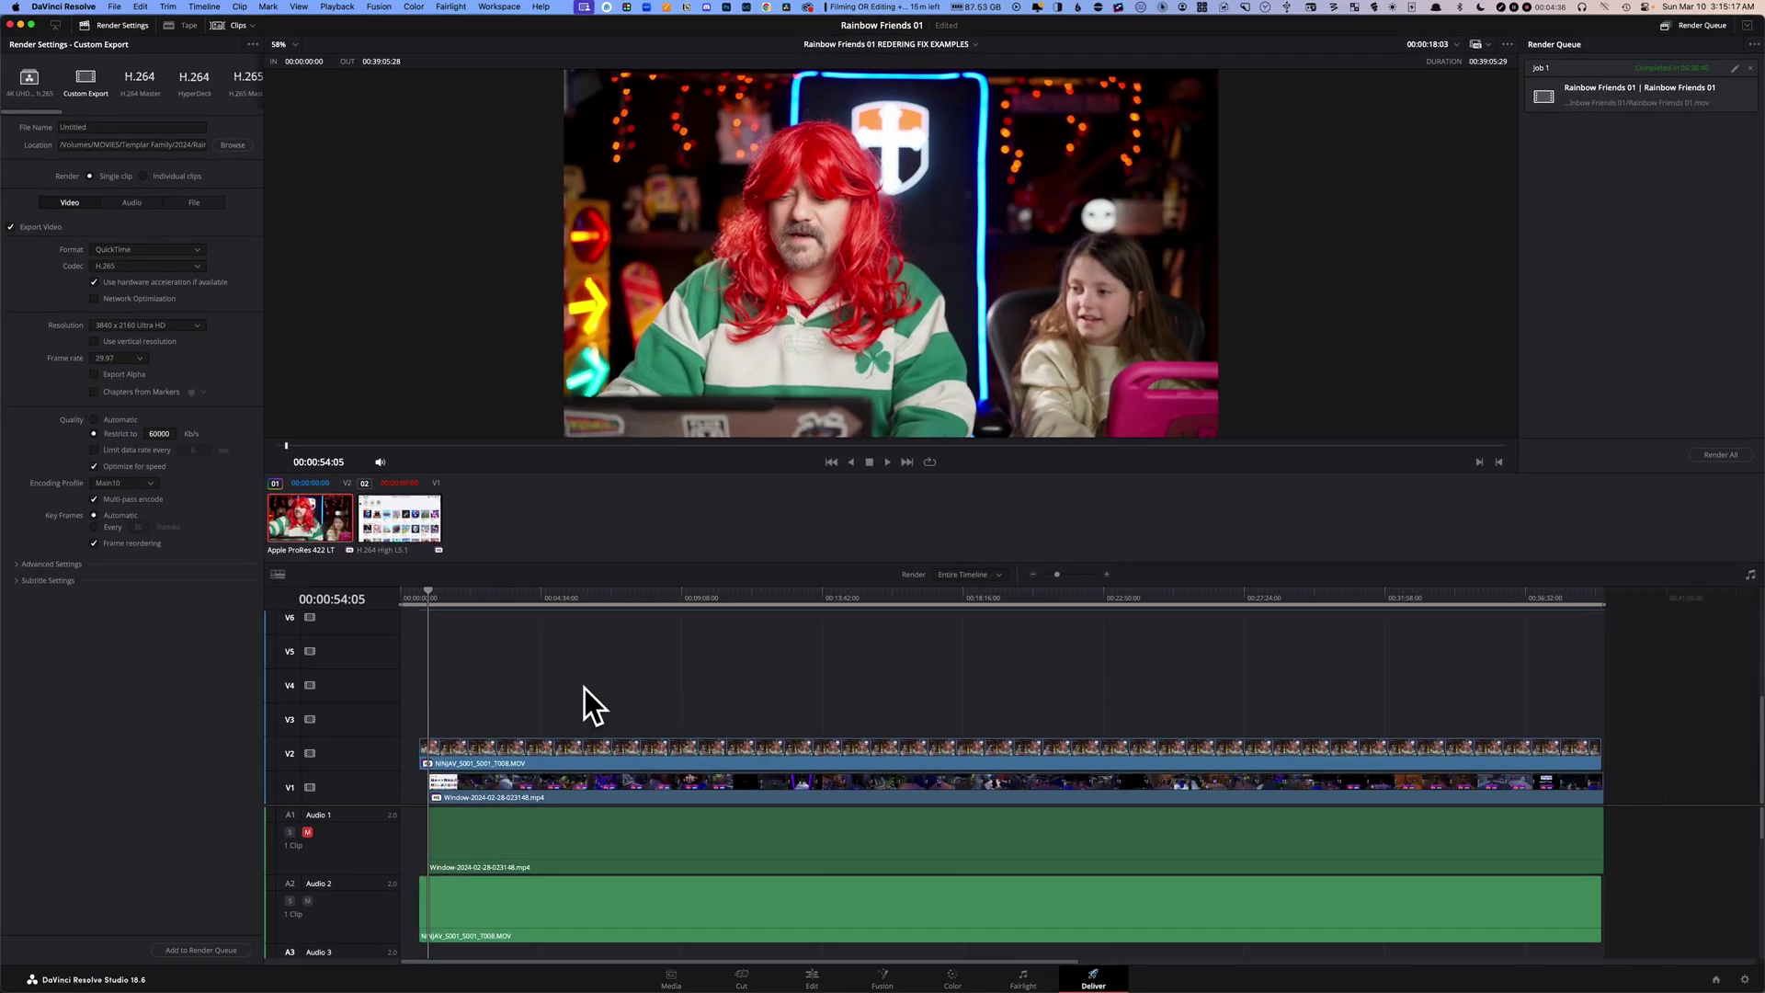
click(444, 603)
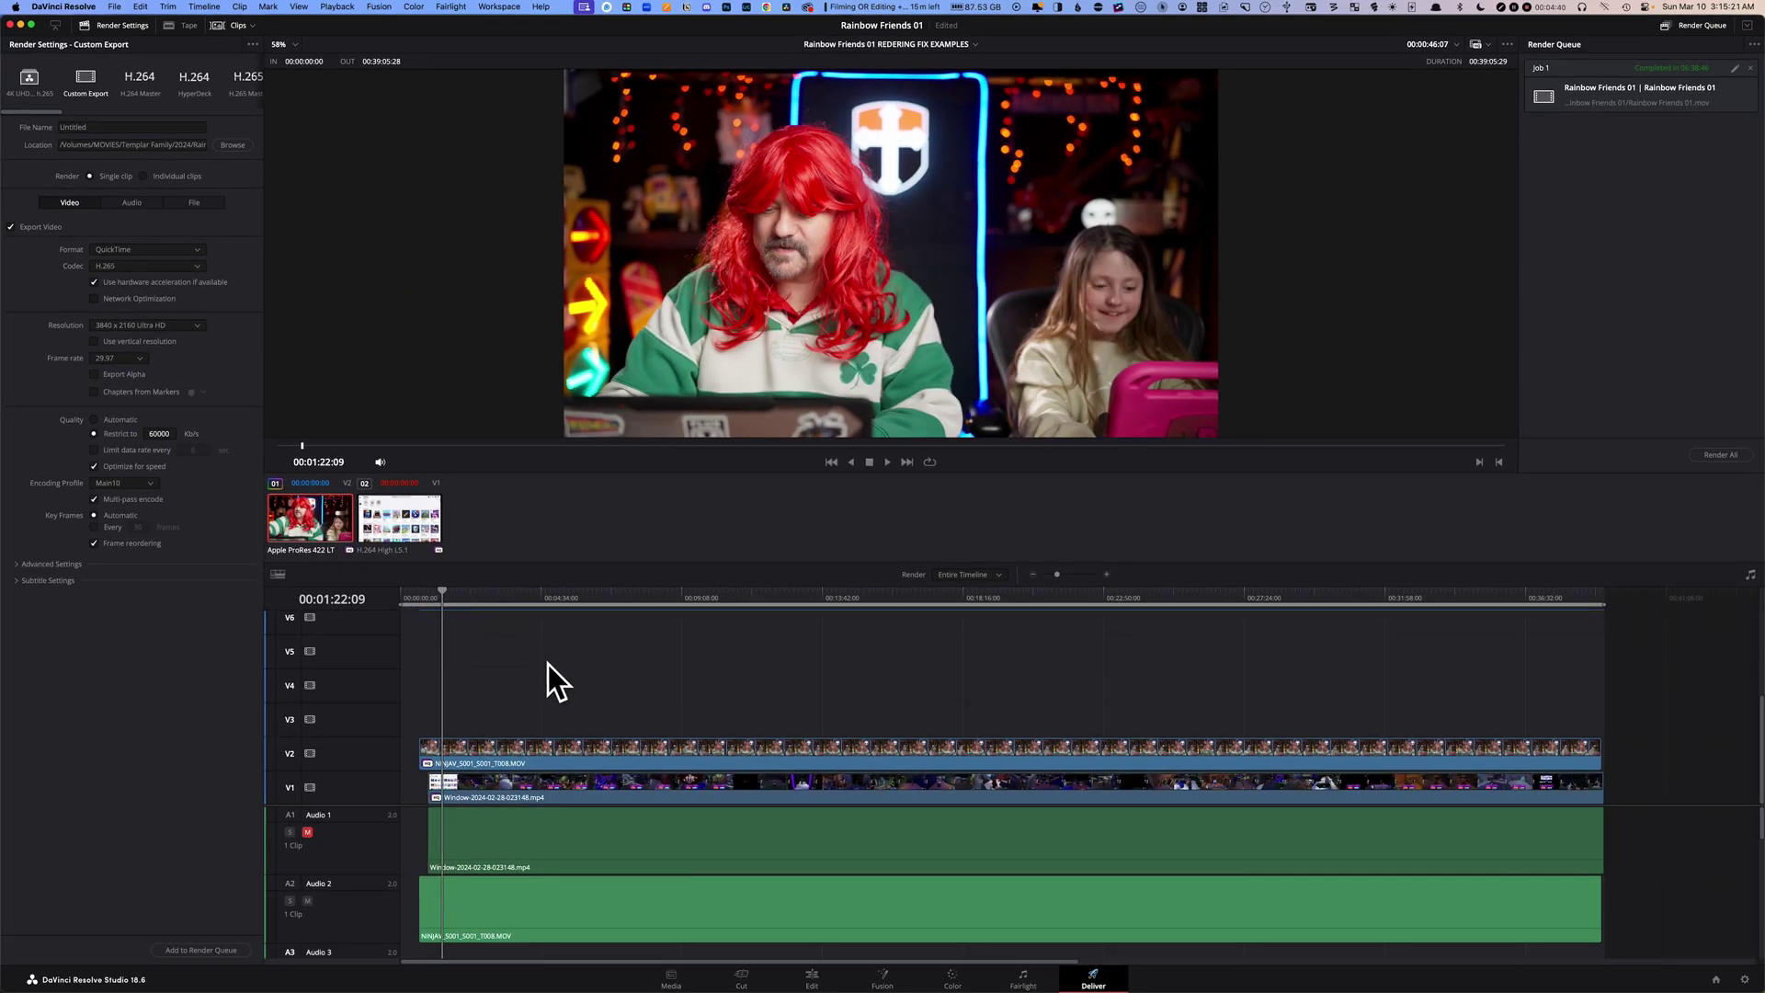
click(434, 600)
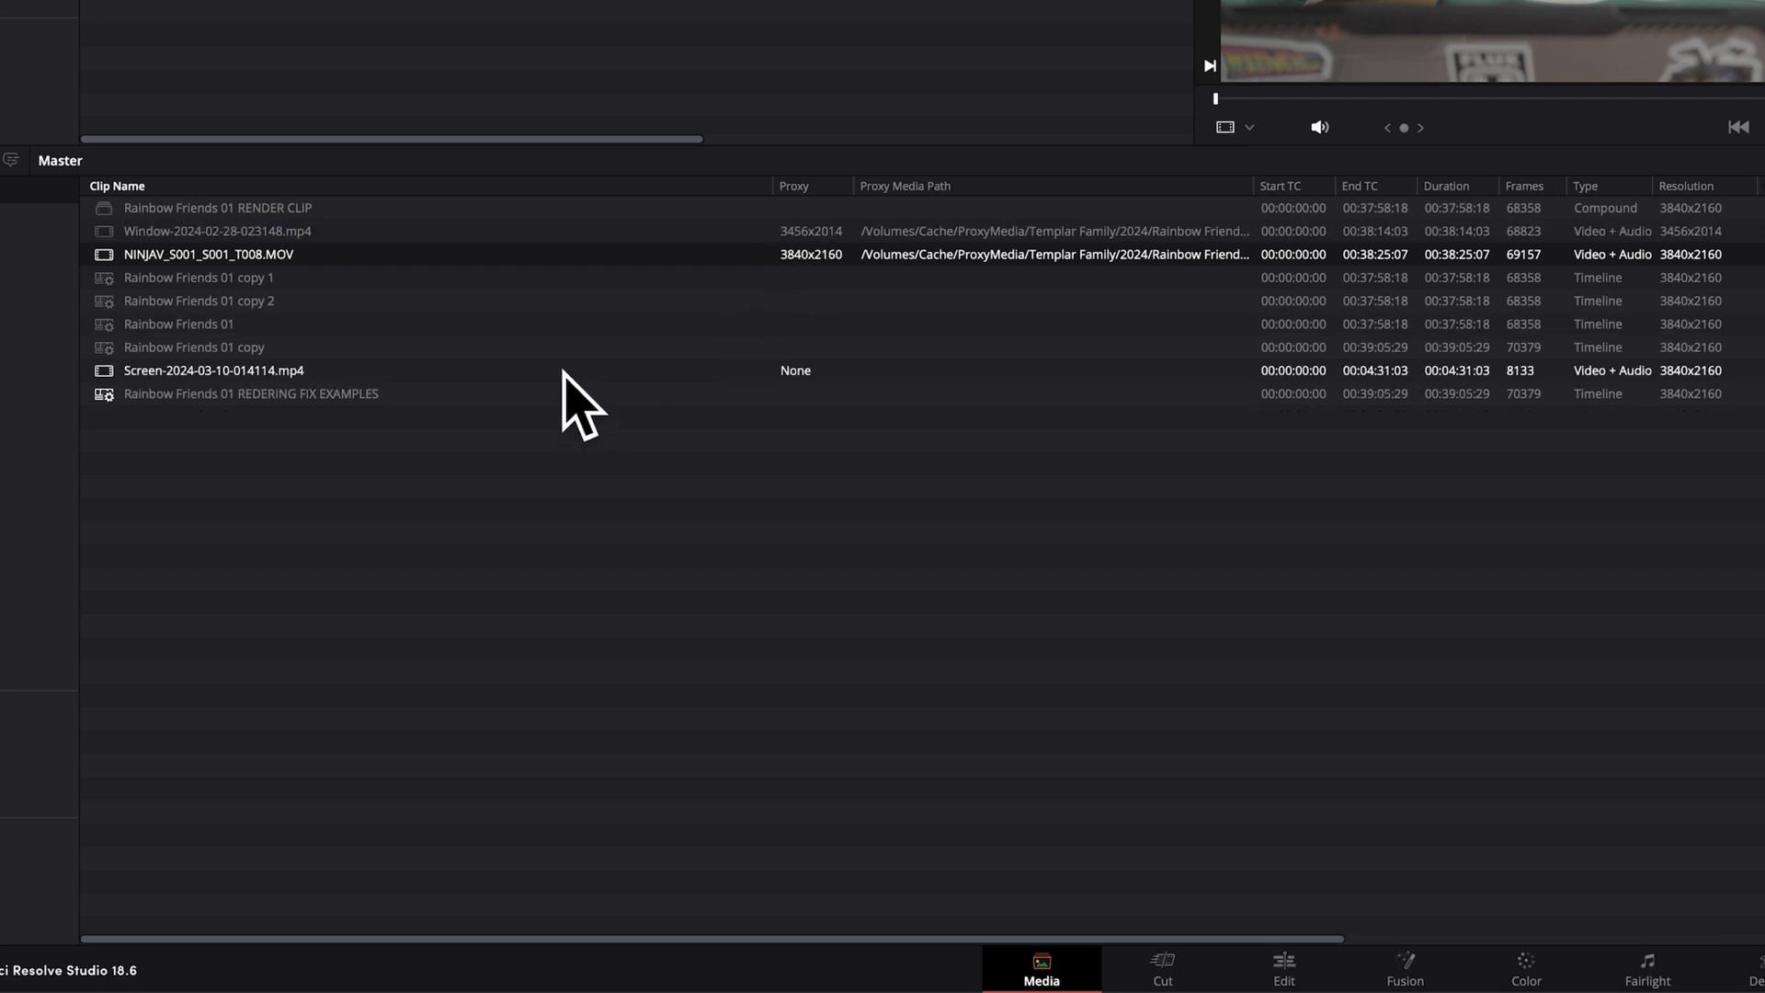
- Generate proxy media for the Screen-2024-03-10-014114.mp4 clip from its context menu
click(564, 372)
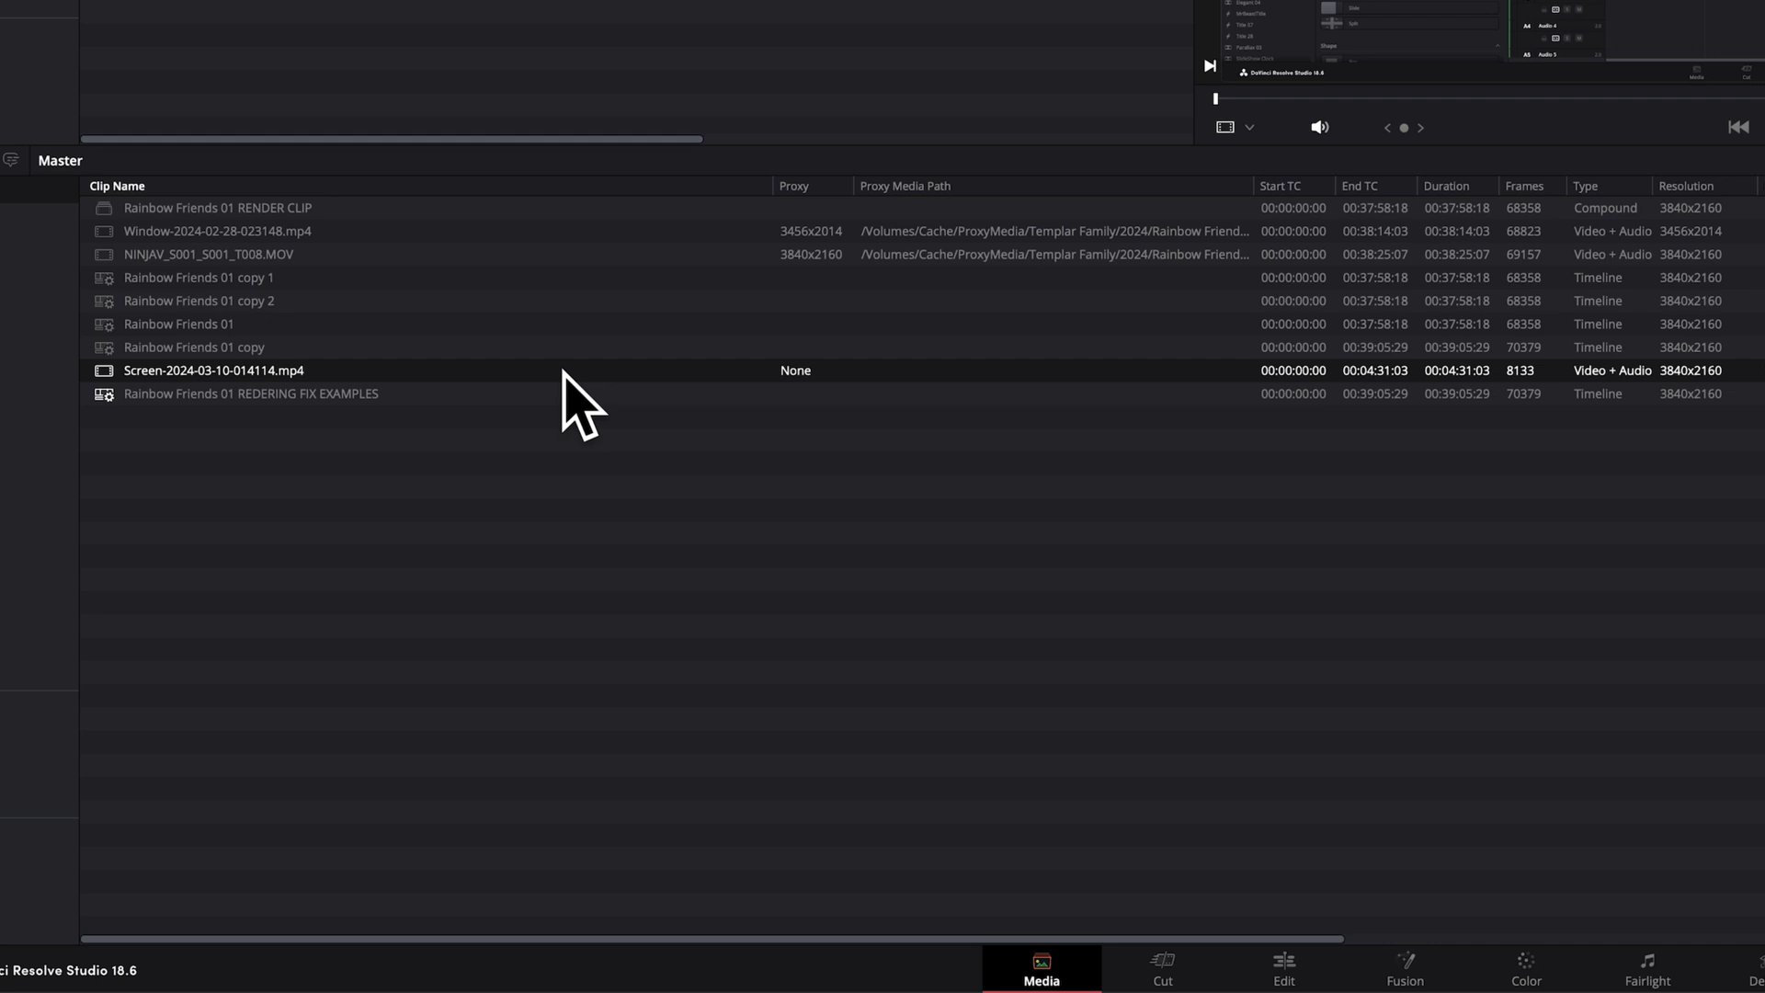
right_click(563, 372)
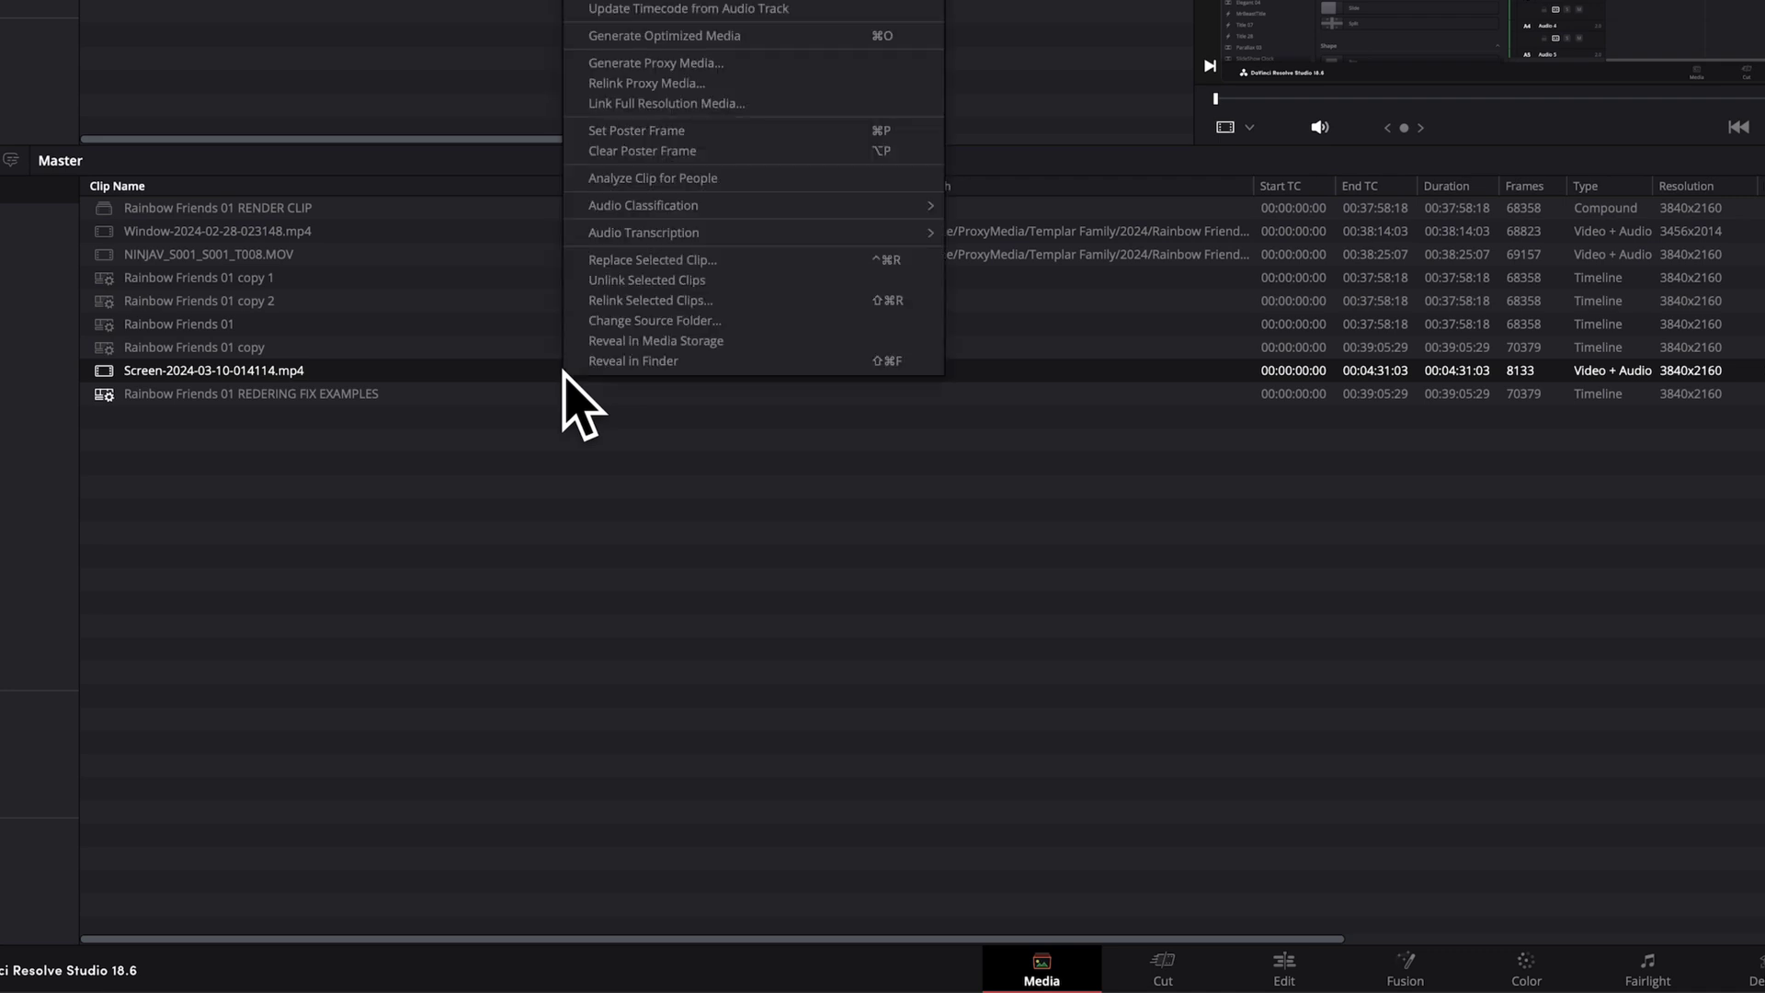
click(773, 61)
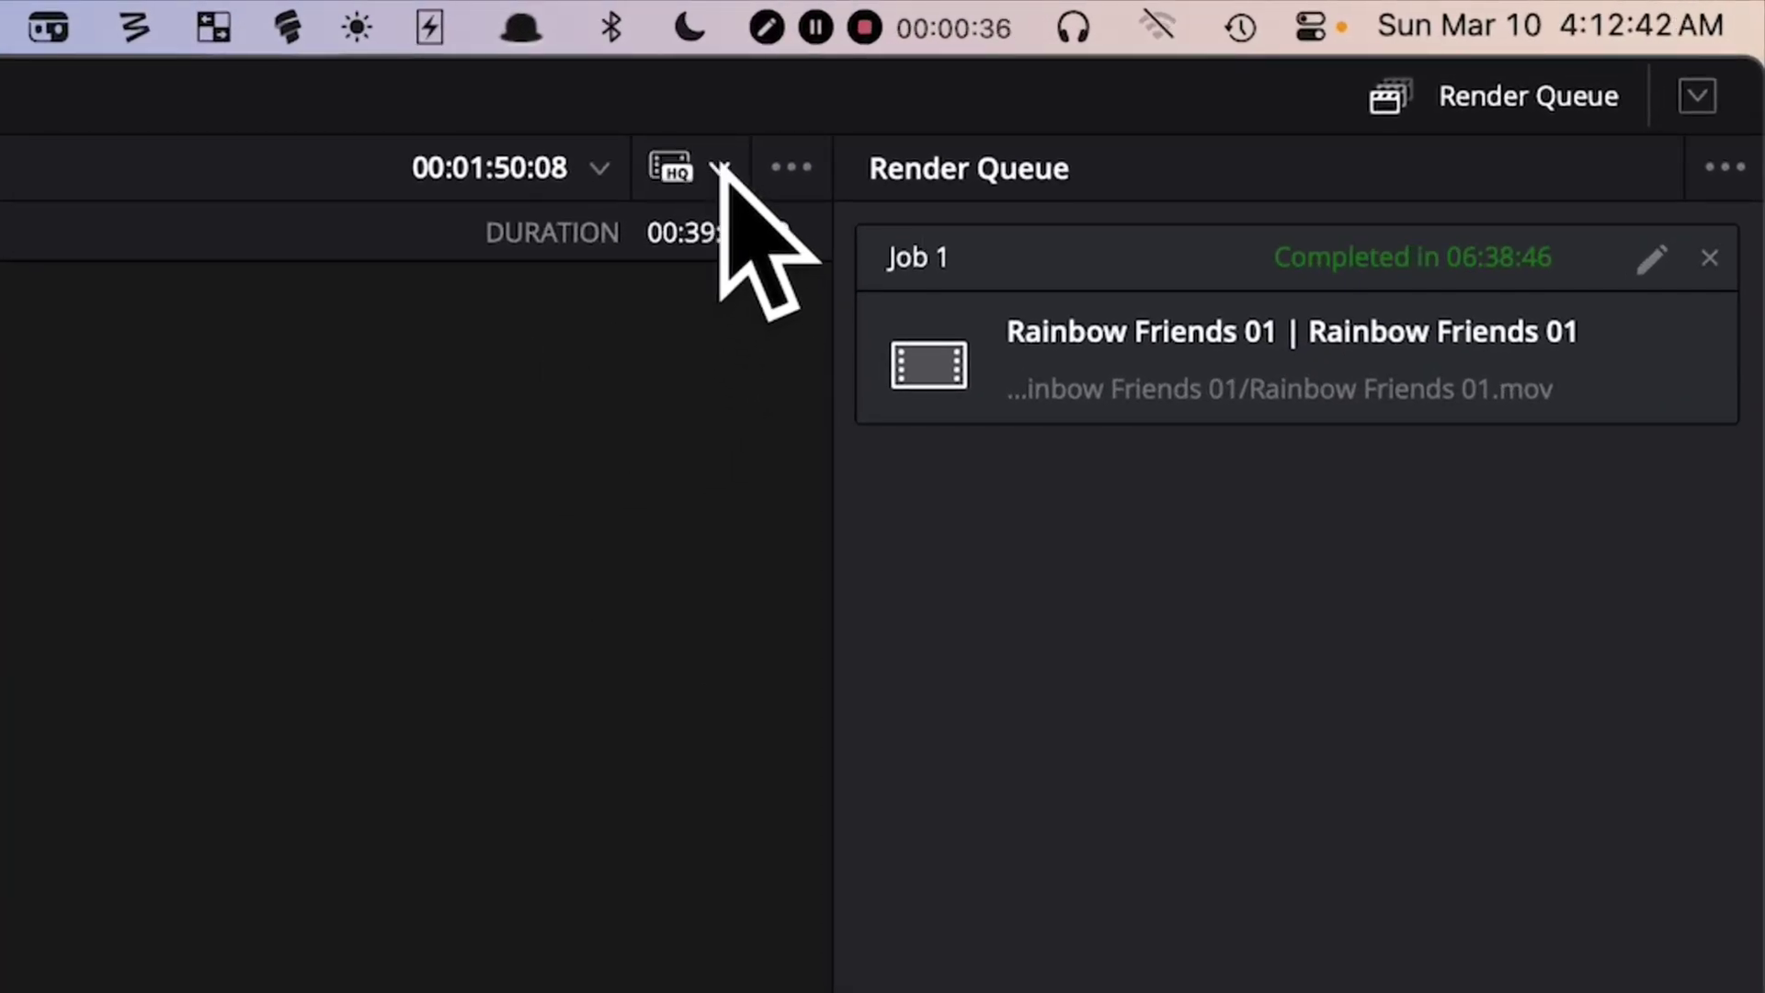
- Switch the viewer's proxy playback setting to Prefer Proxies
click(720, 167)
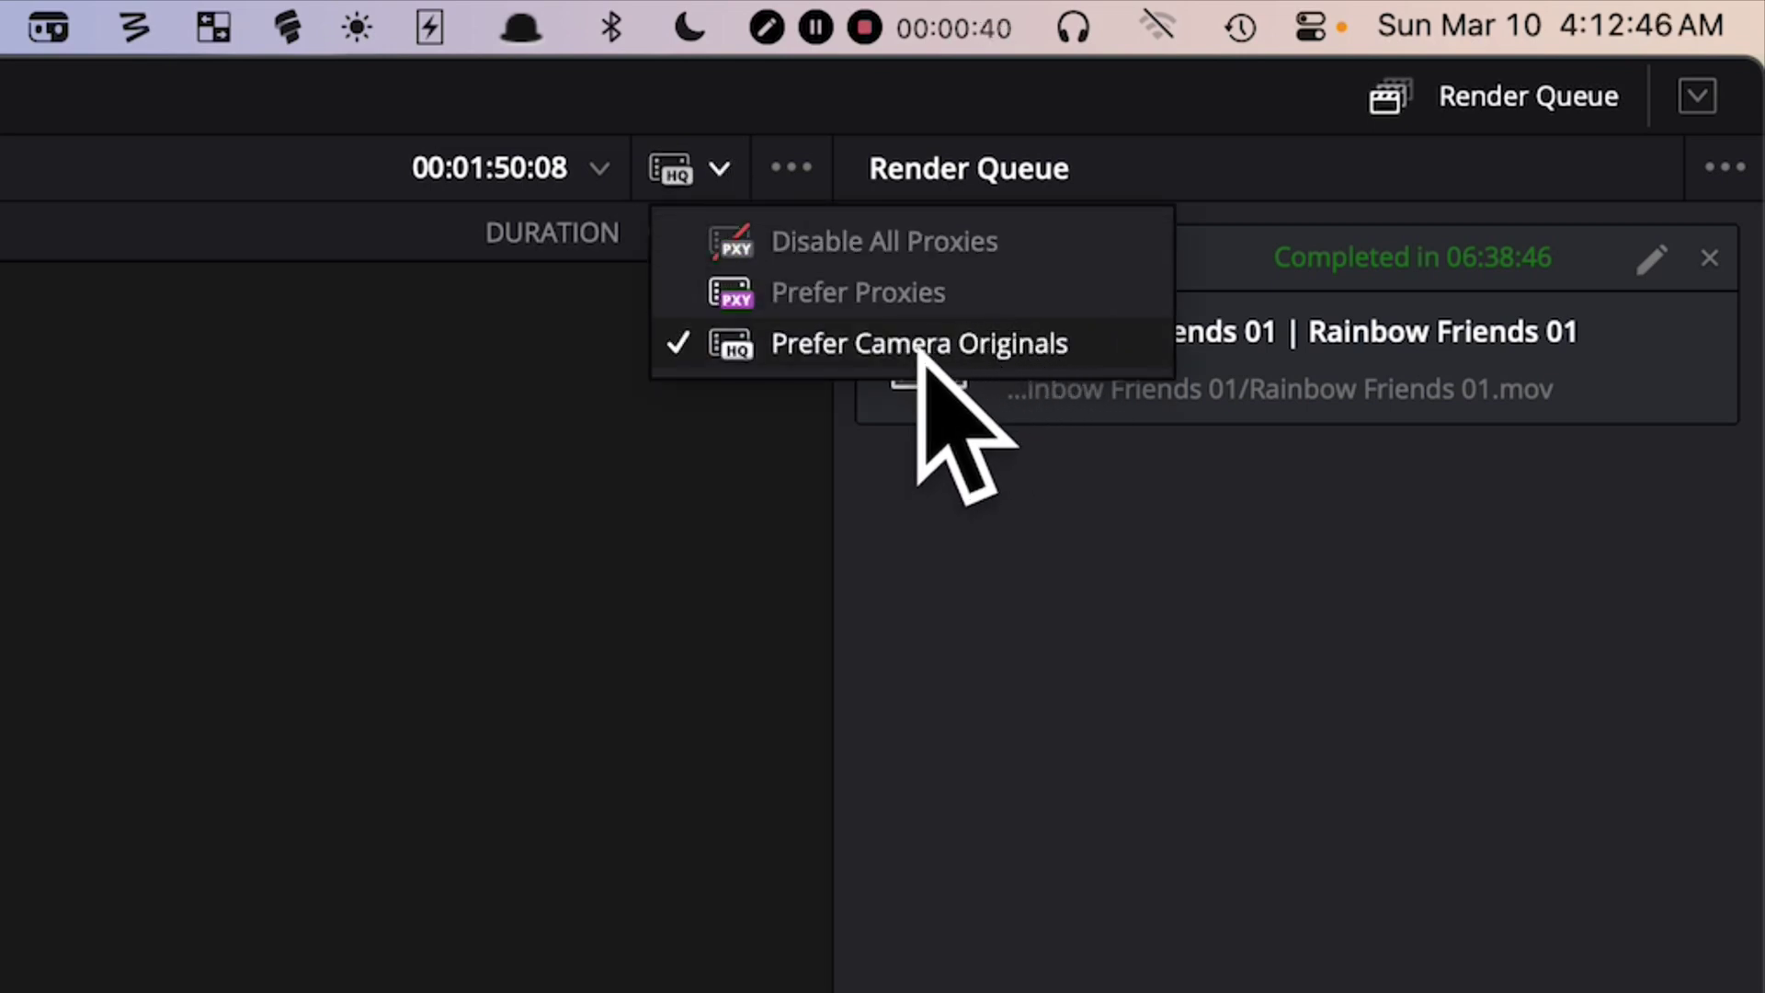
click(865, 296)
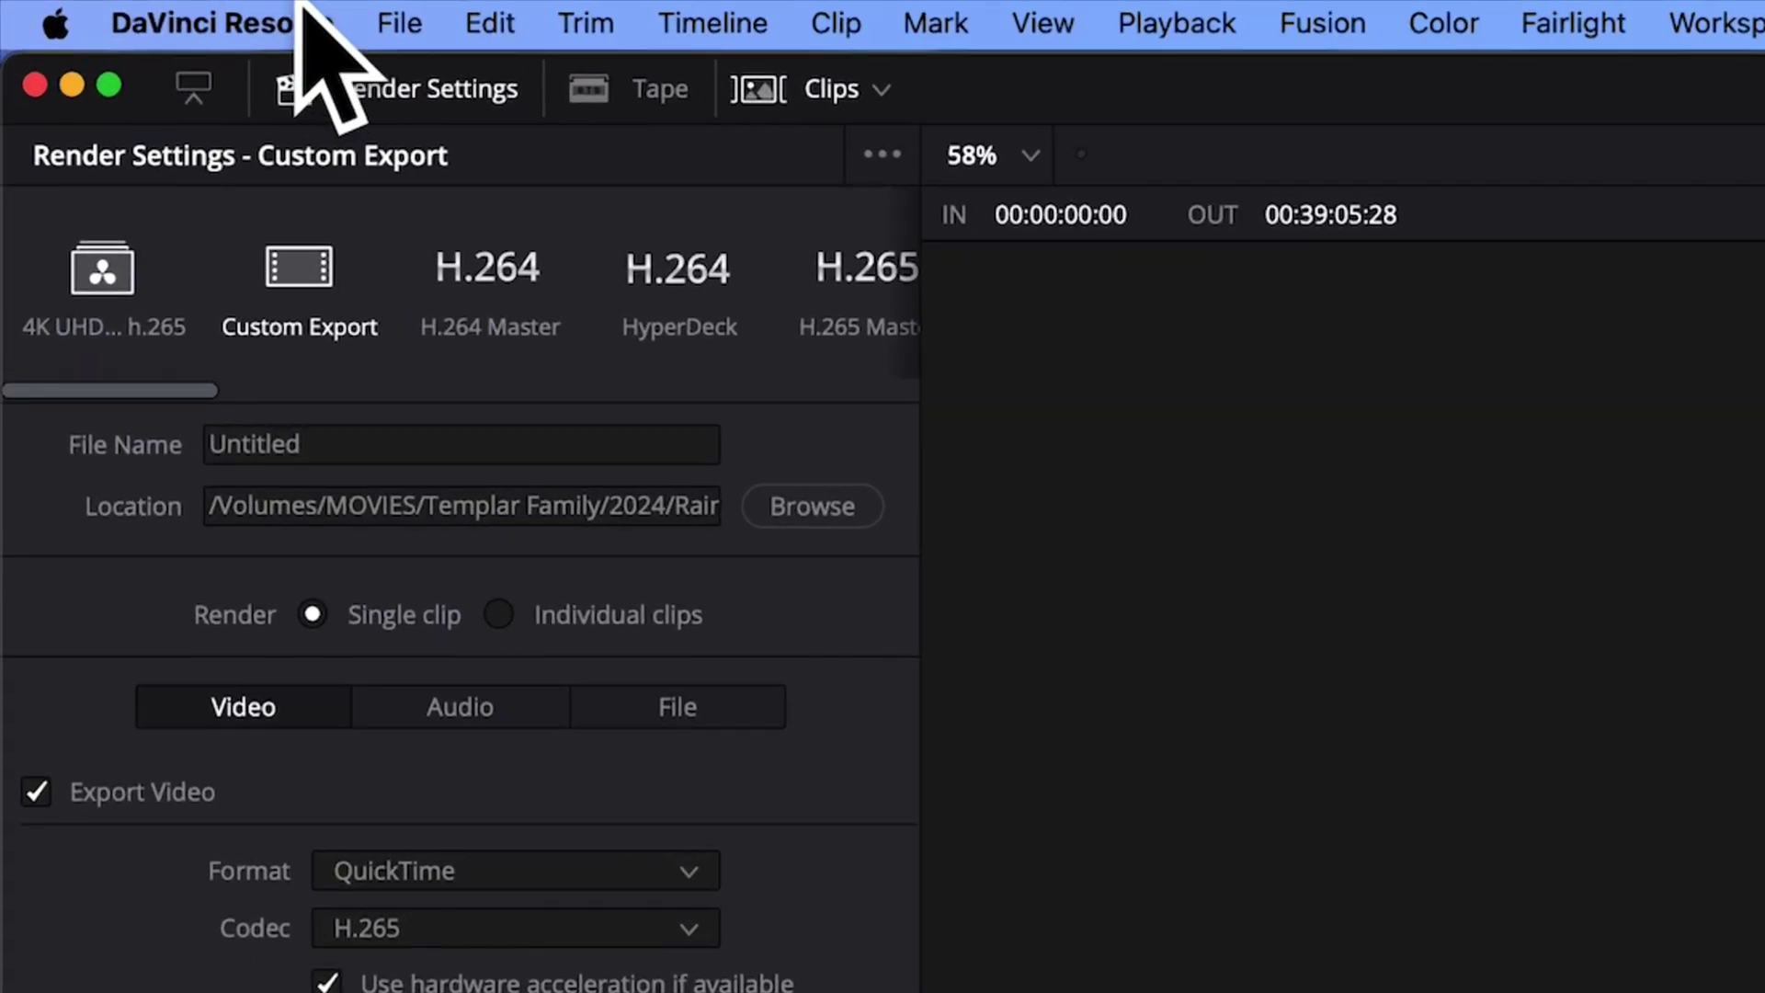
click(81, 4)
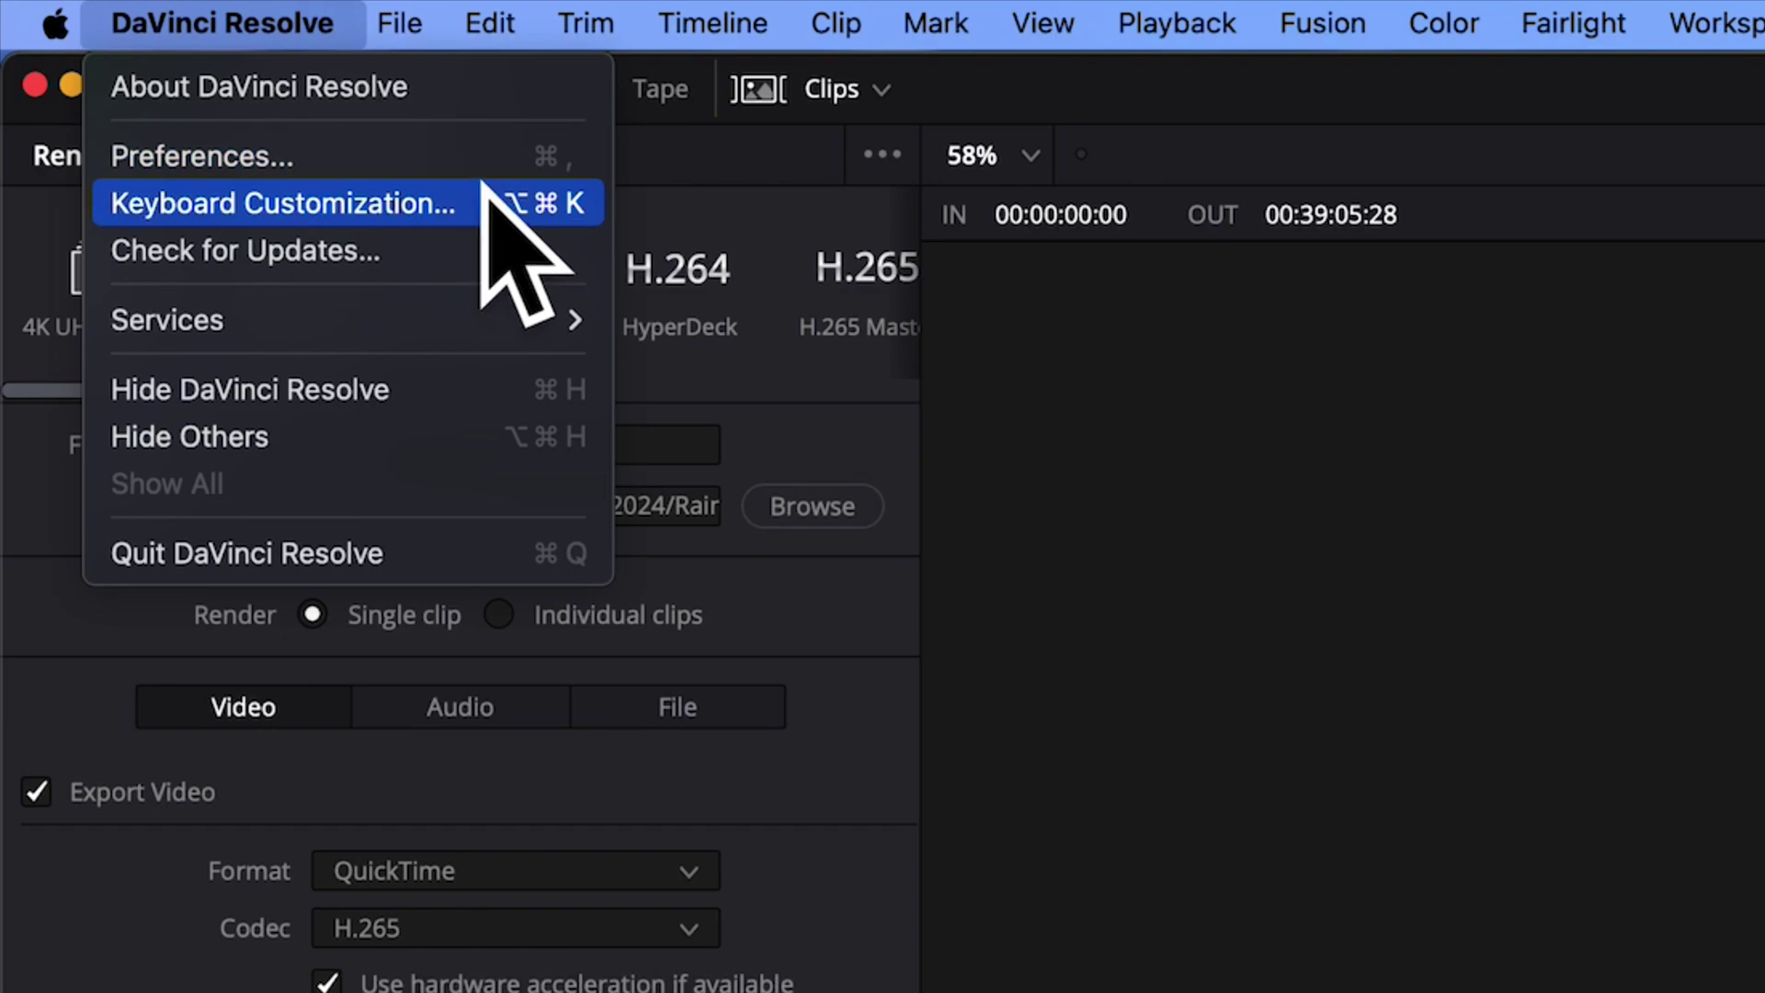
click(433, 155)
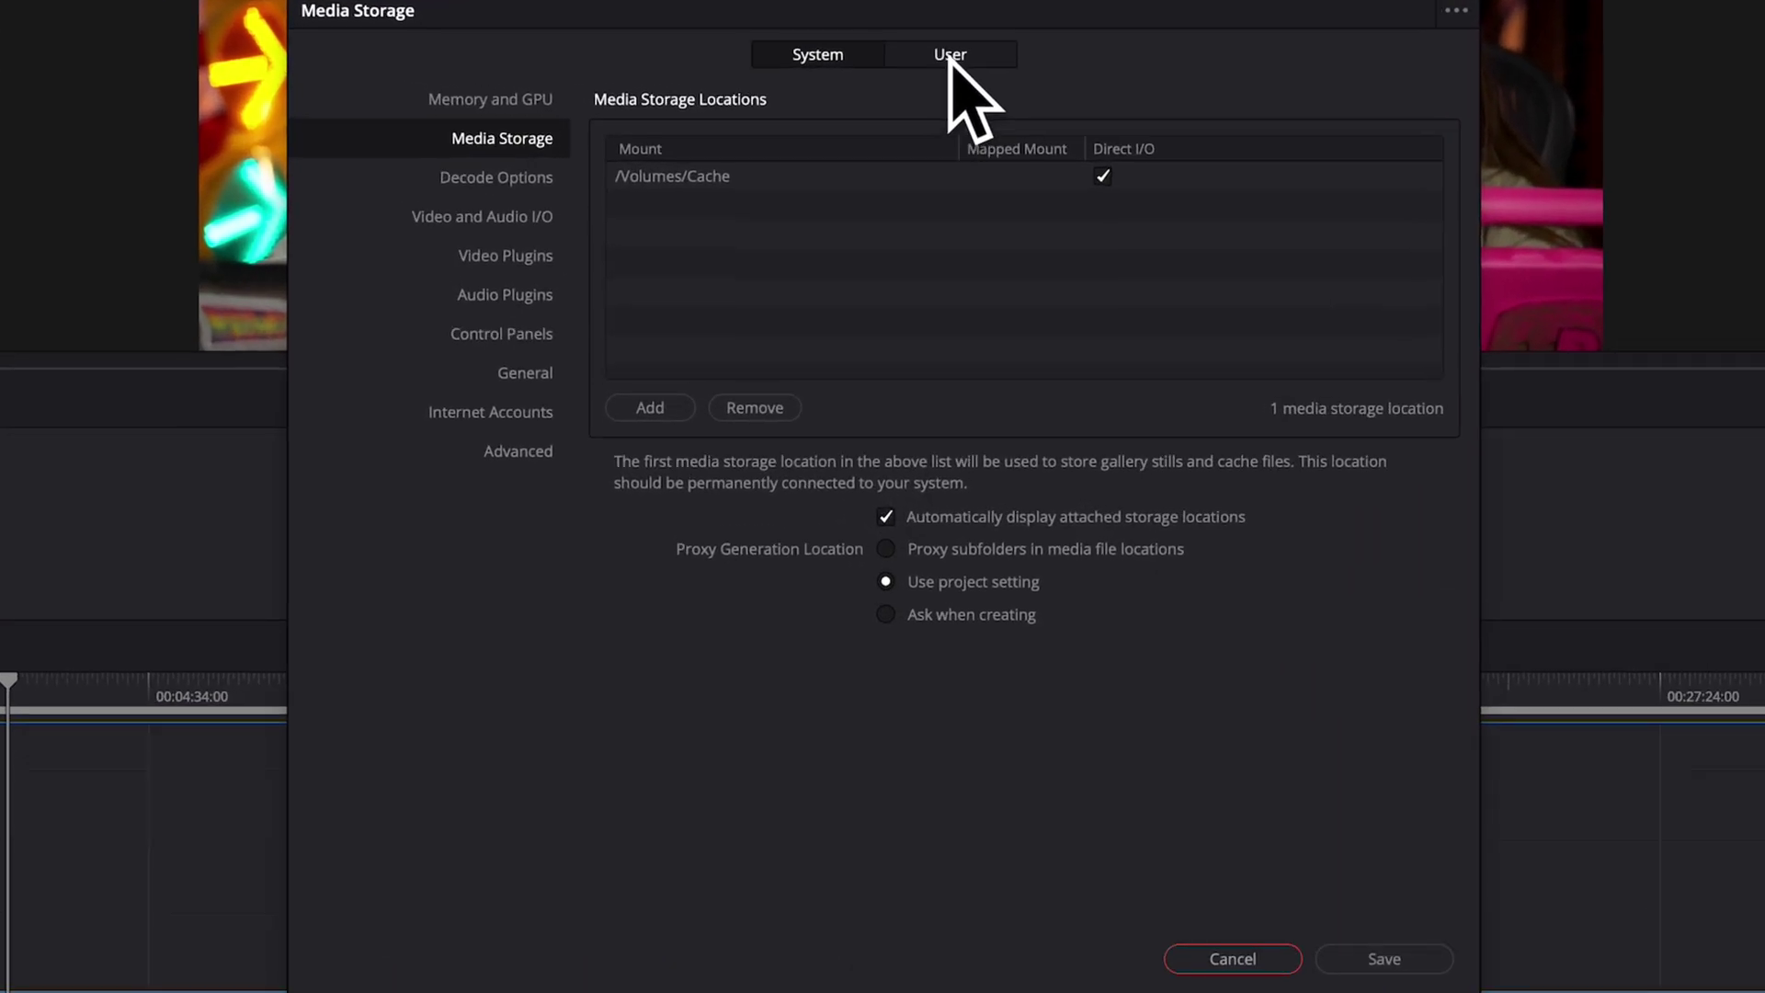
click(952, 57)
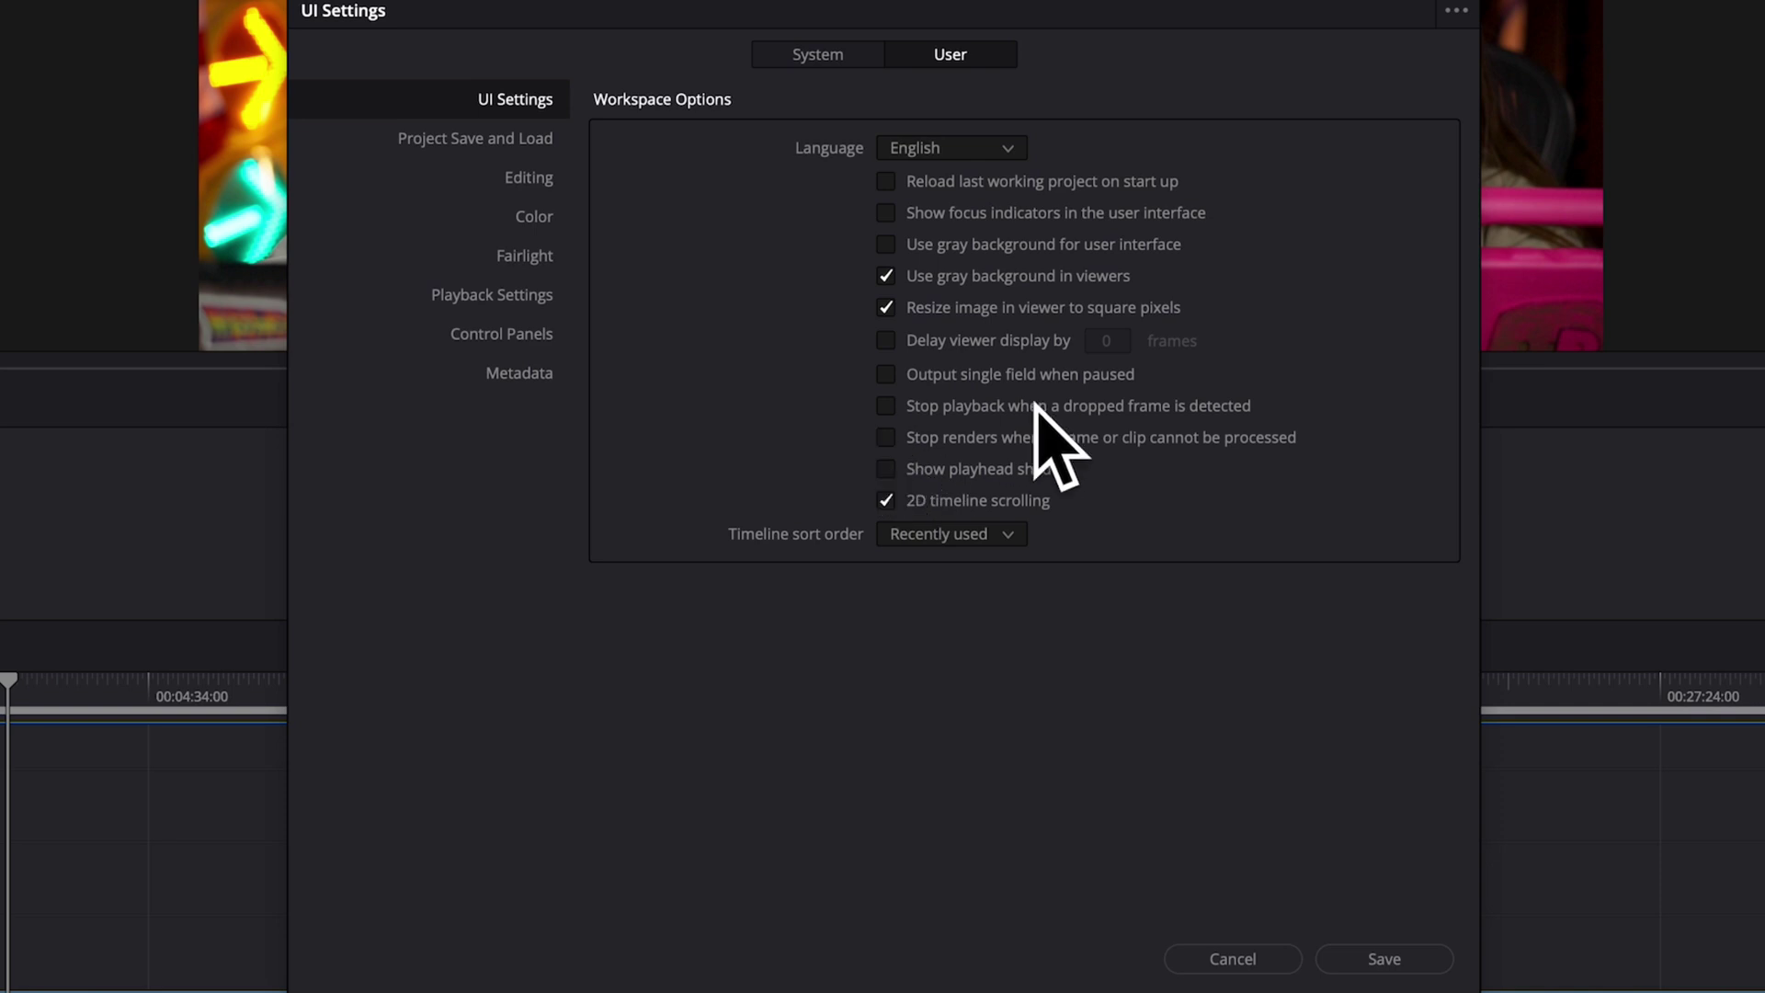
click(1393, 959)
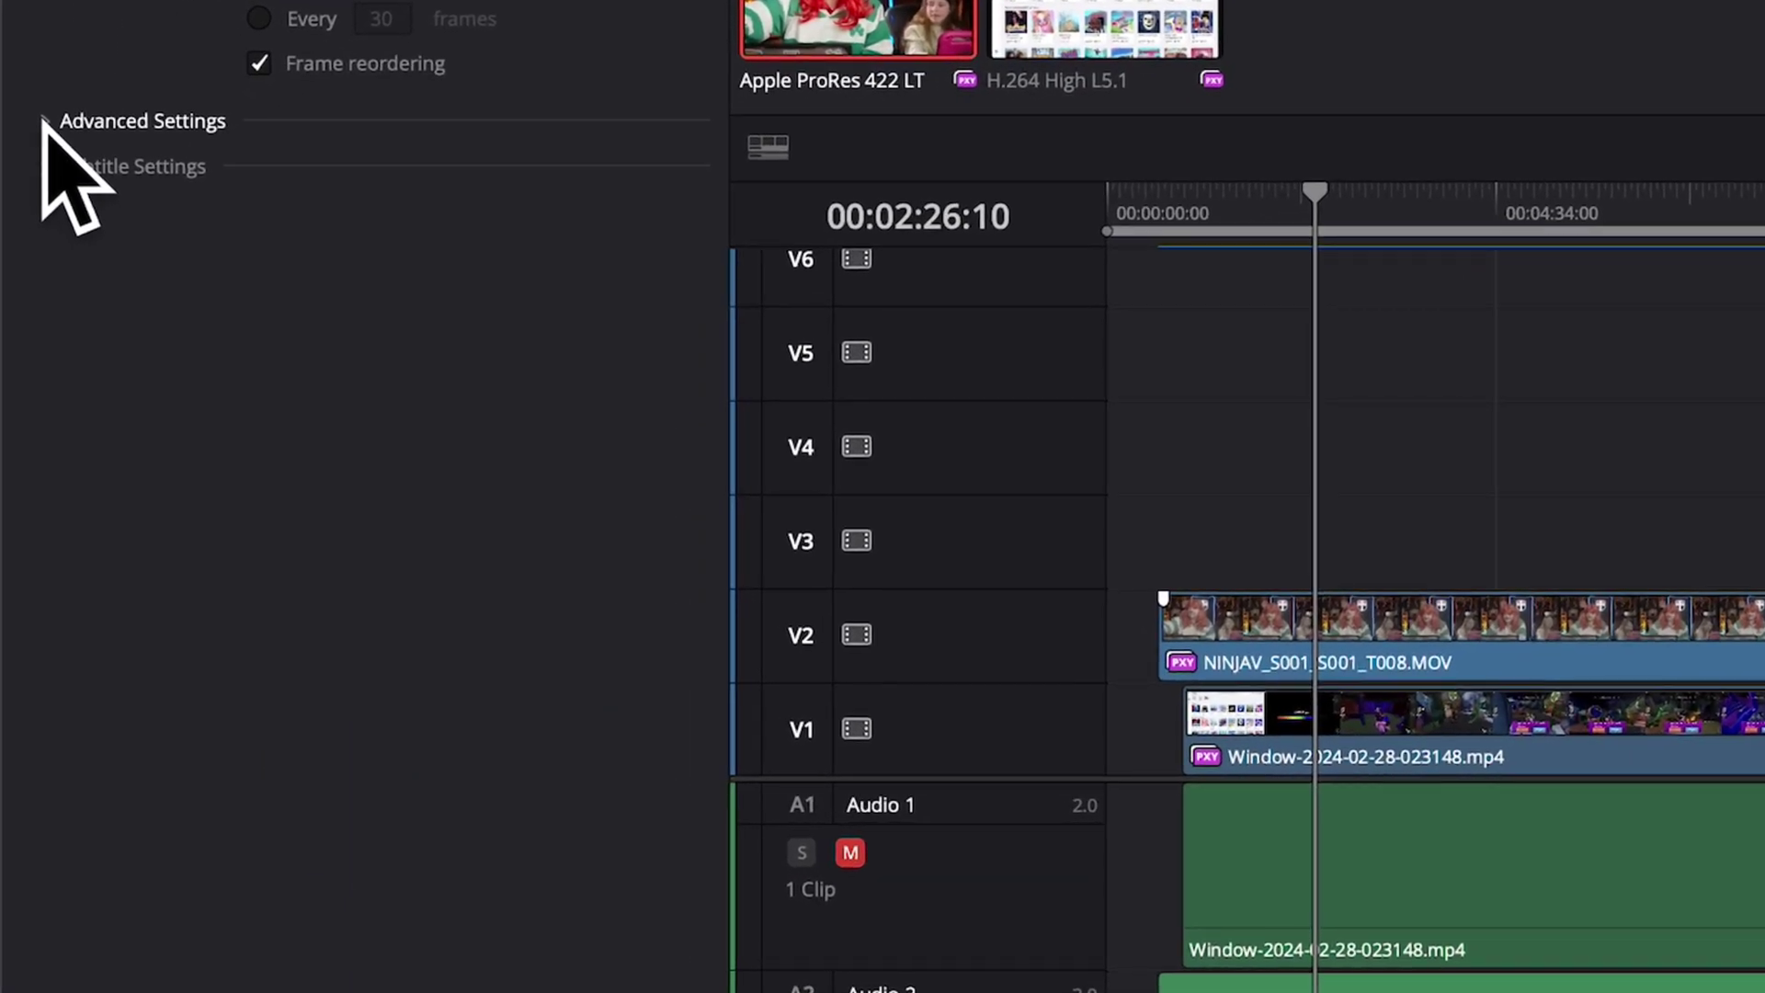
click(16, 564)
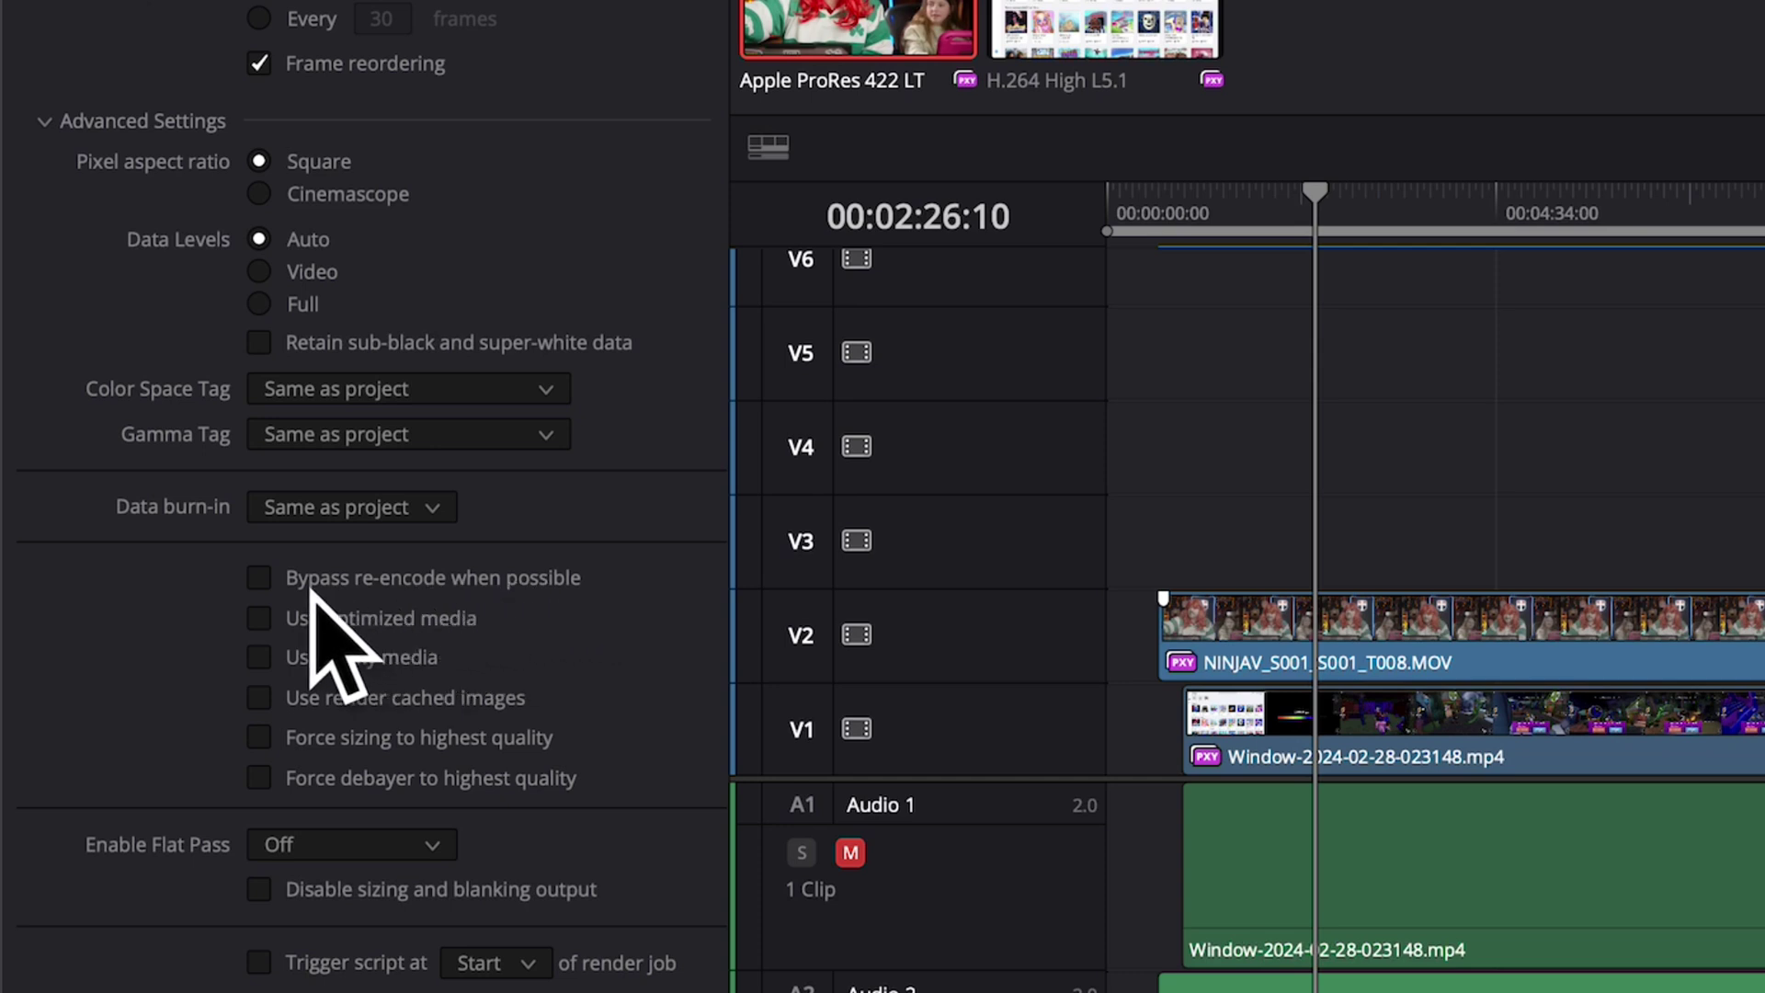
click(258, 579)
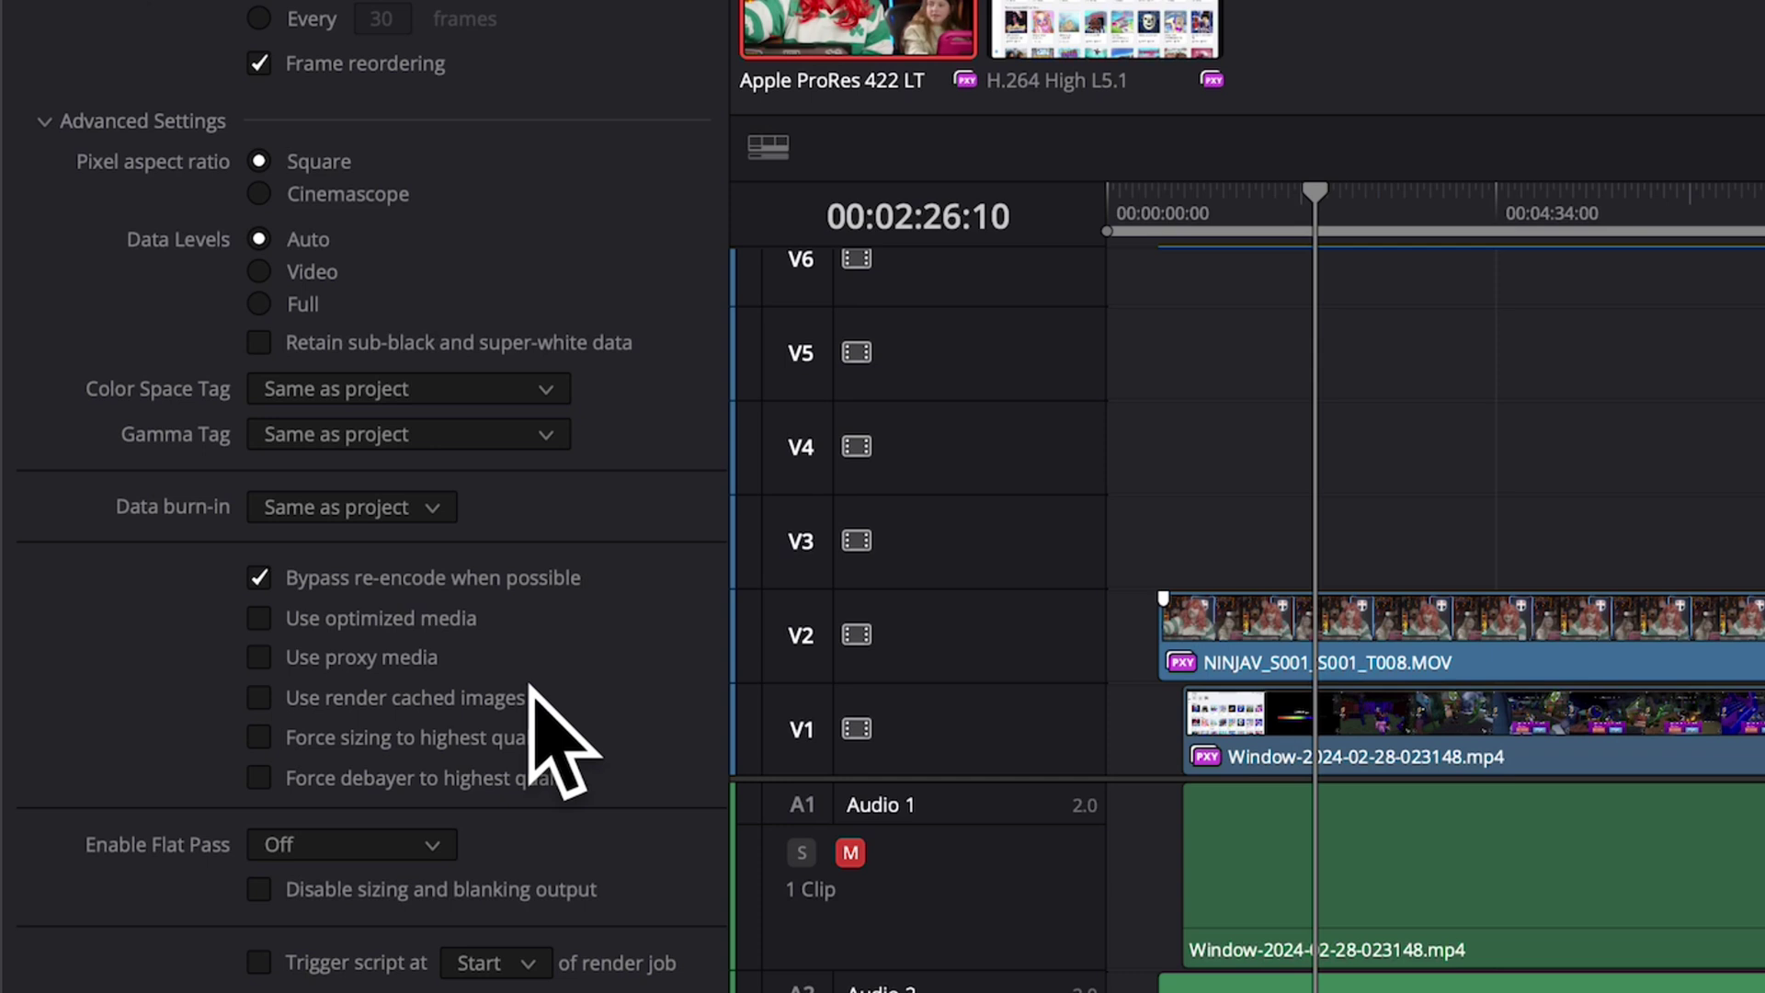
click(258, 578)
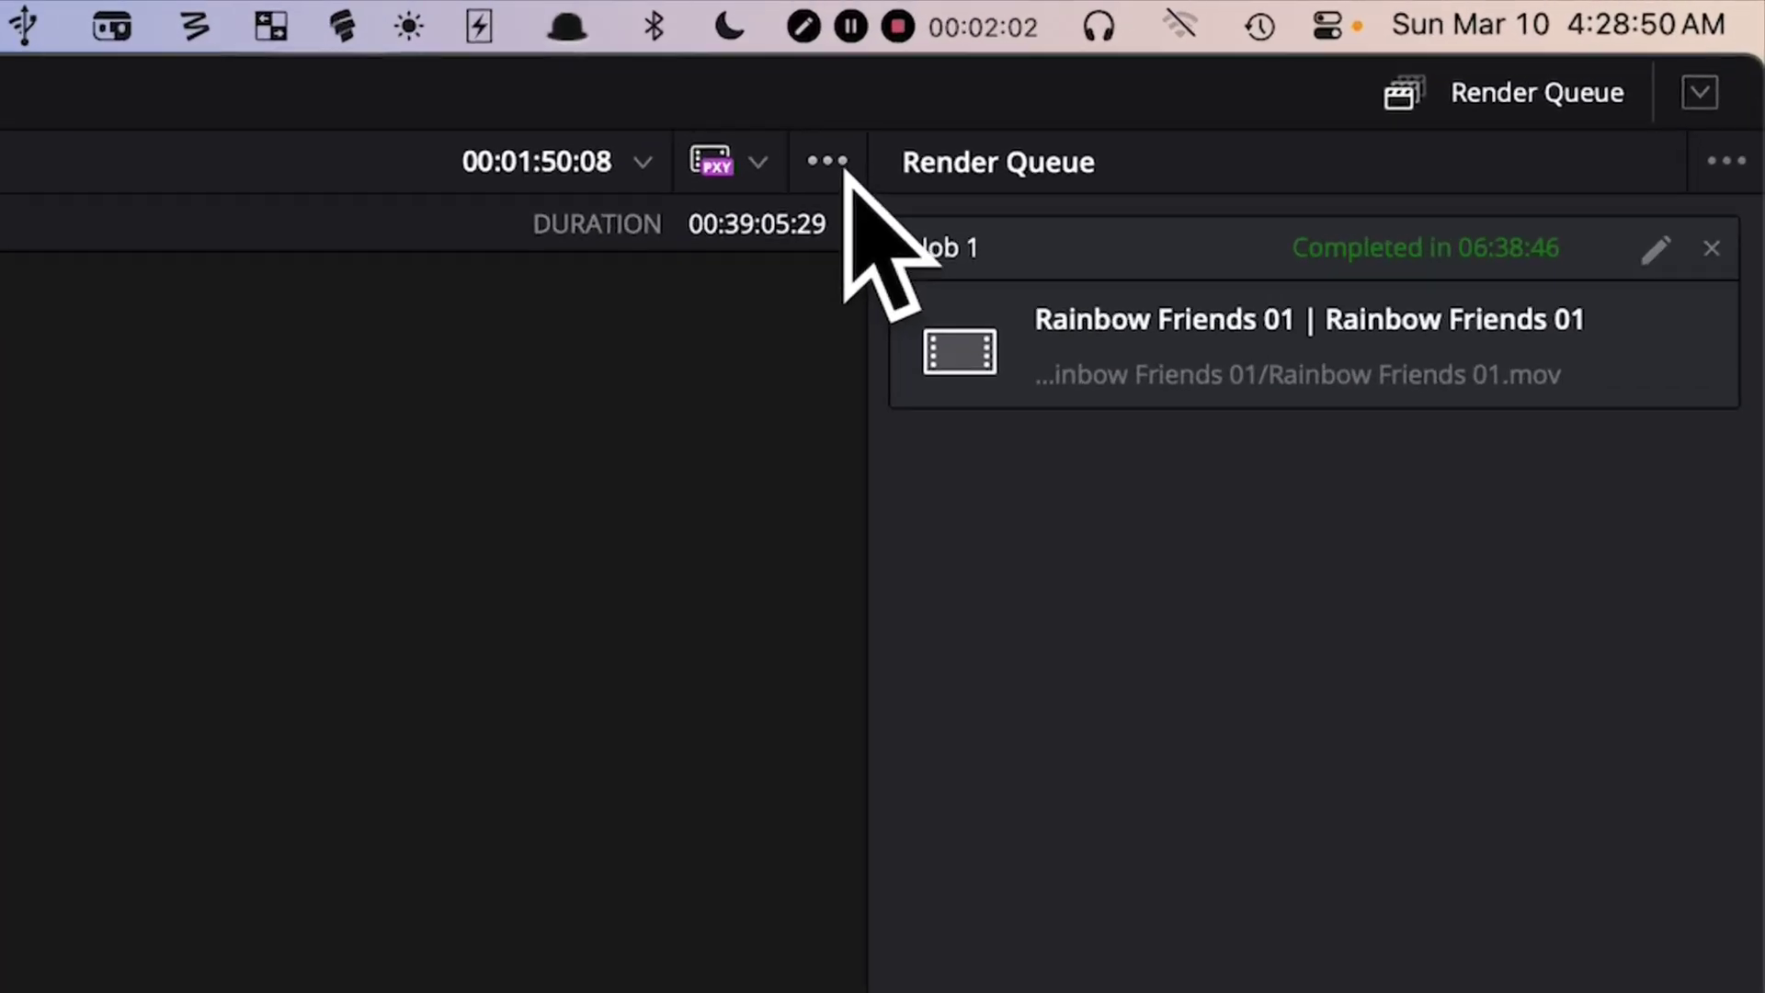
- Set the viewer's Updates During Renders option to Off
click(788, 167)
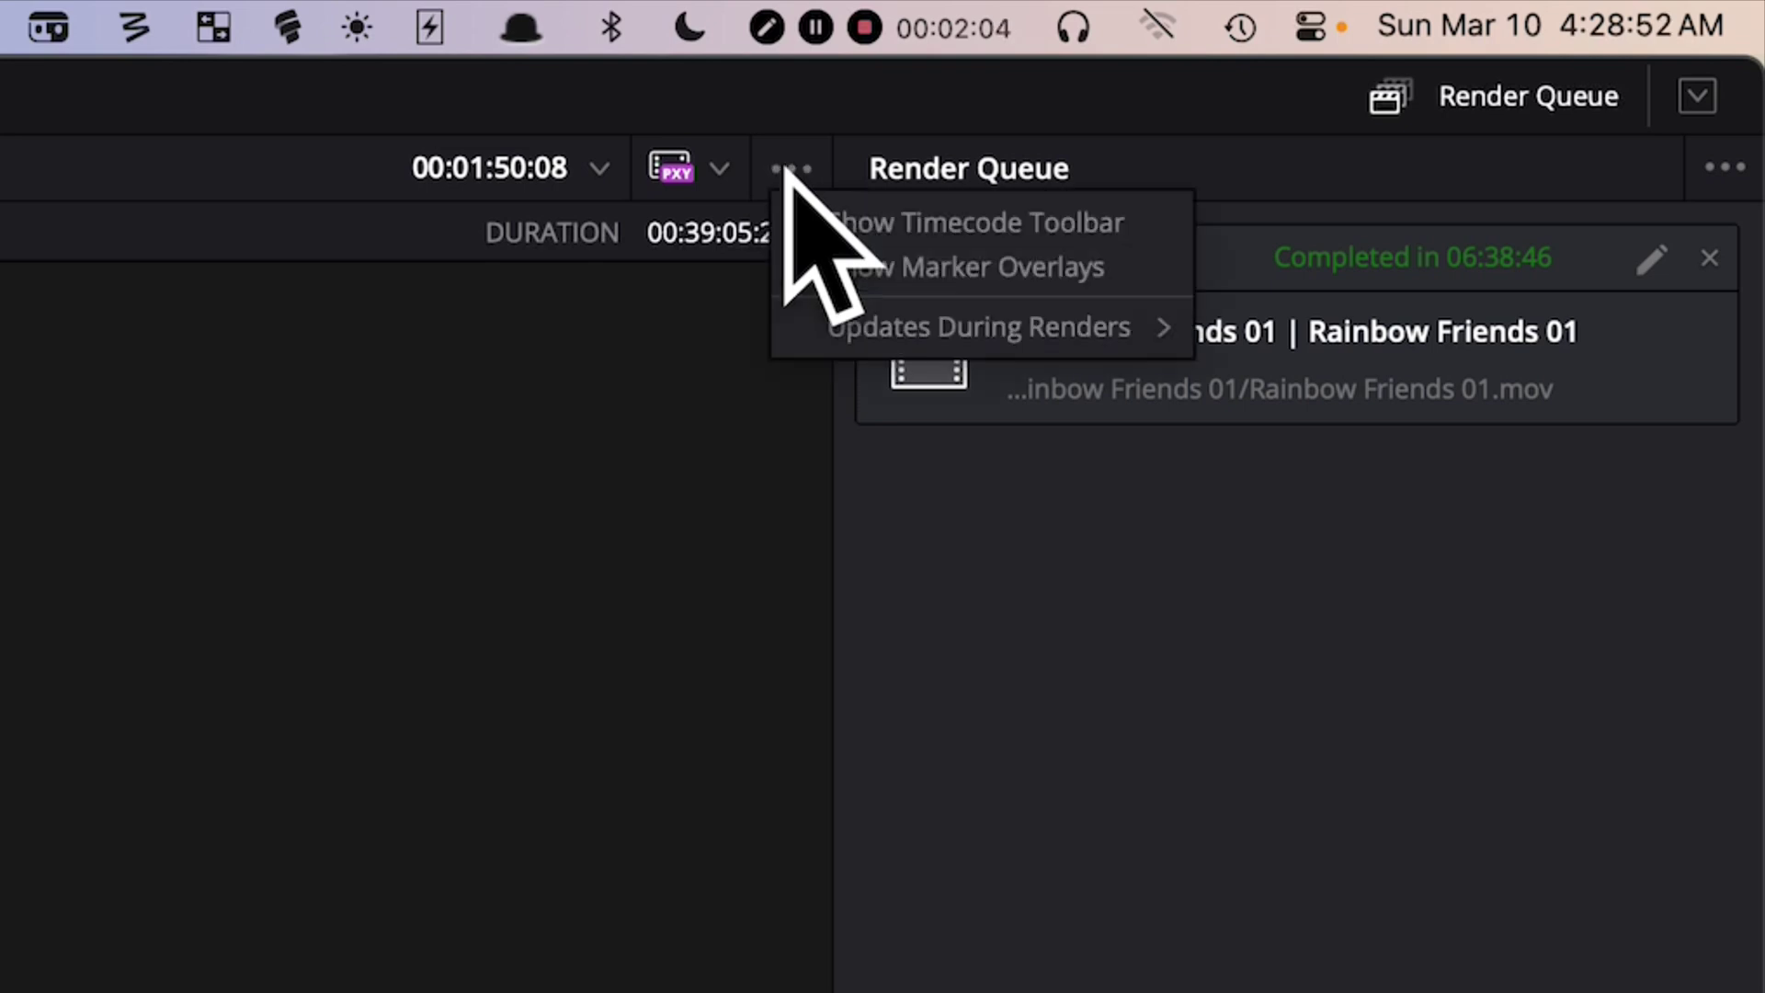
mouse_move(816, 345)
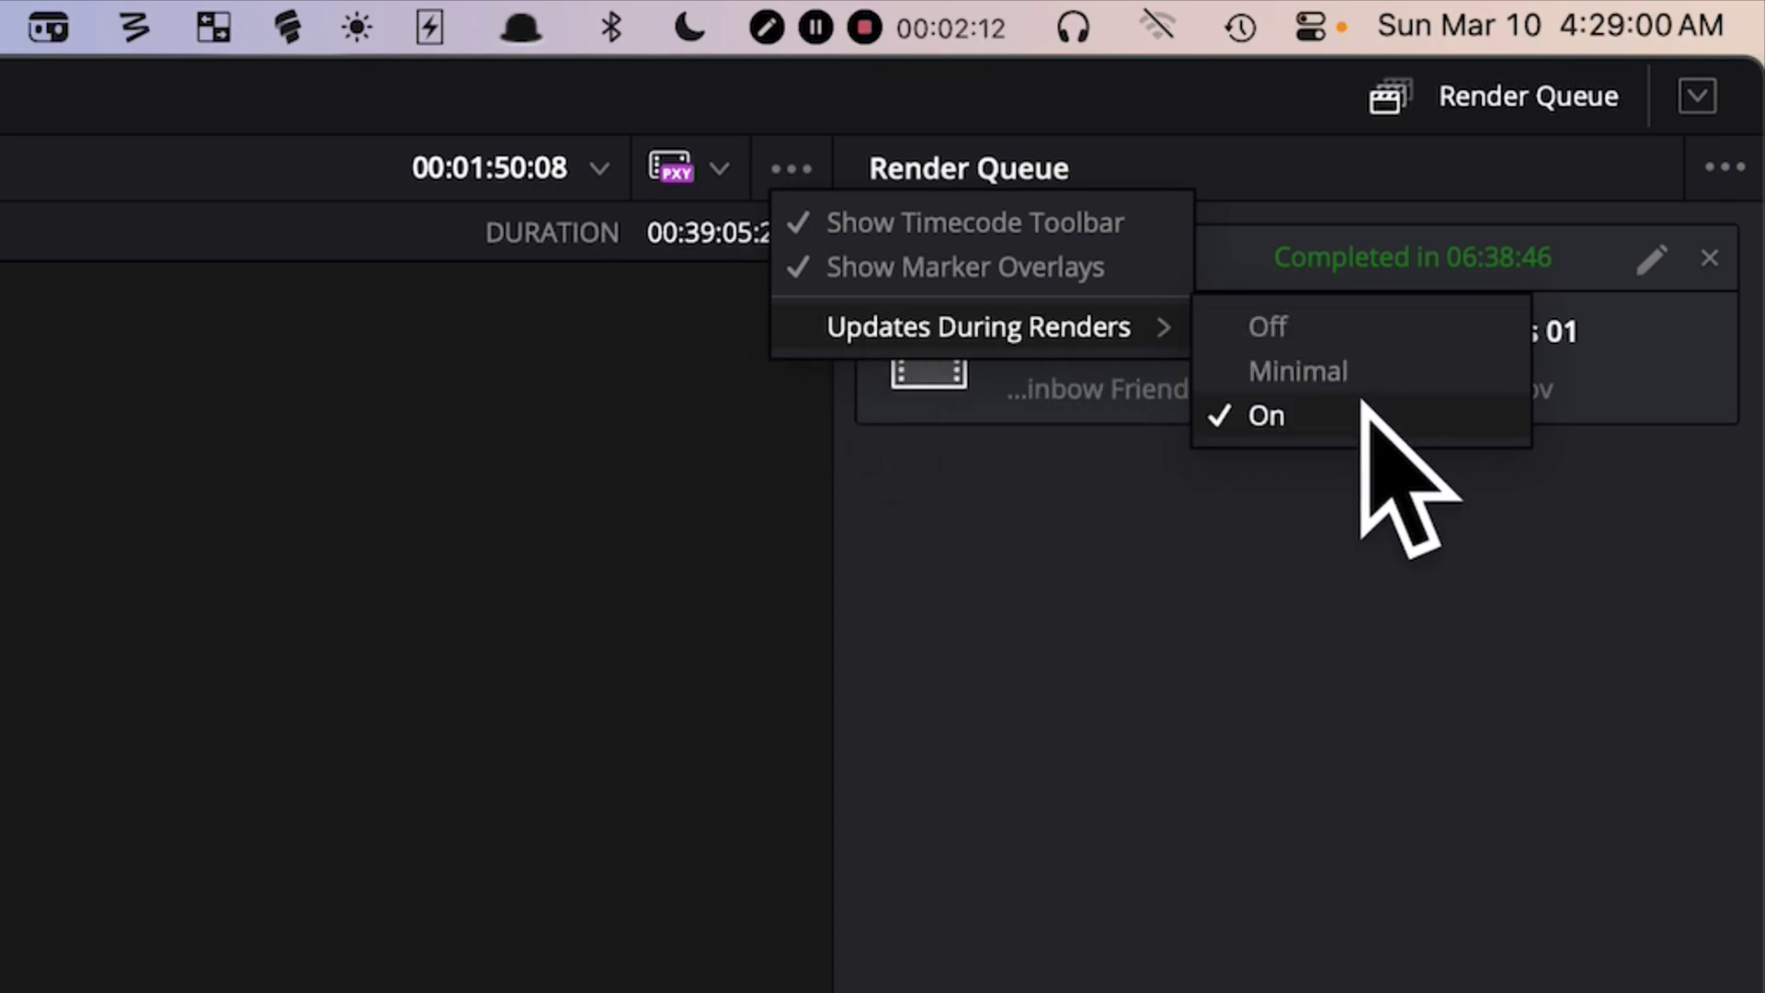
click(1300, 867)
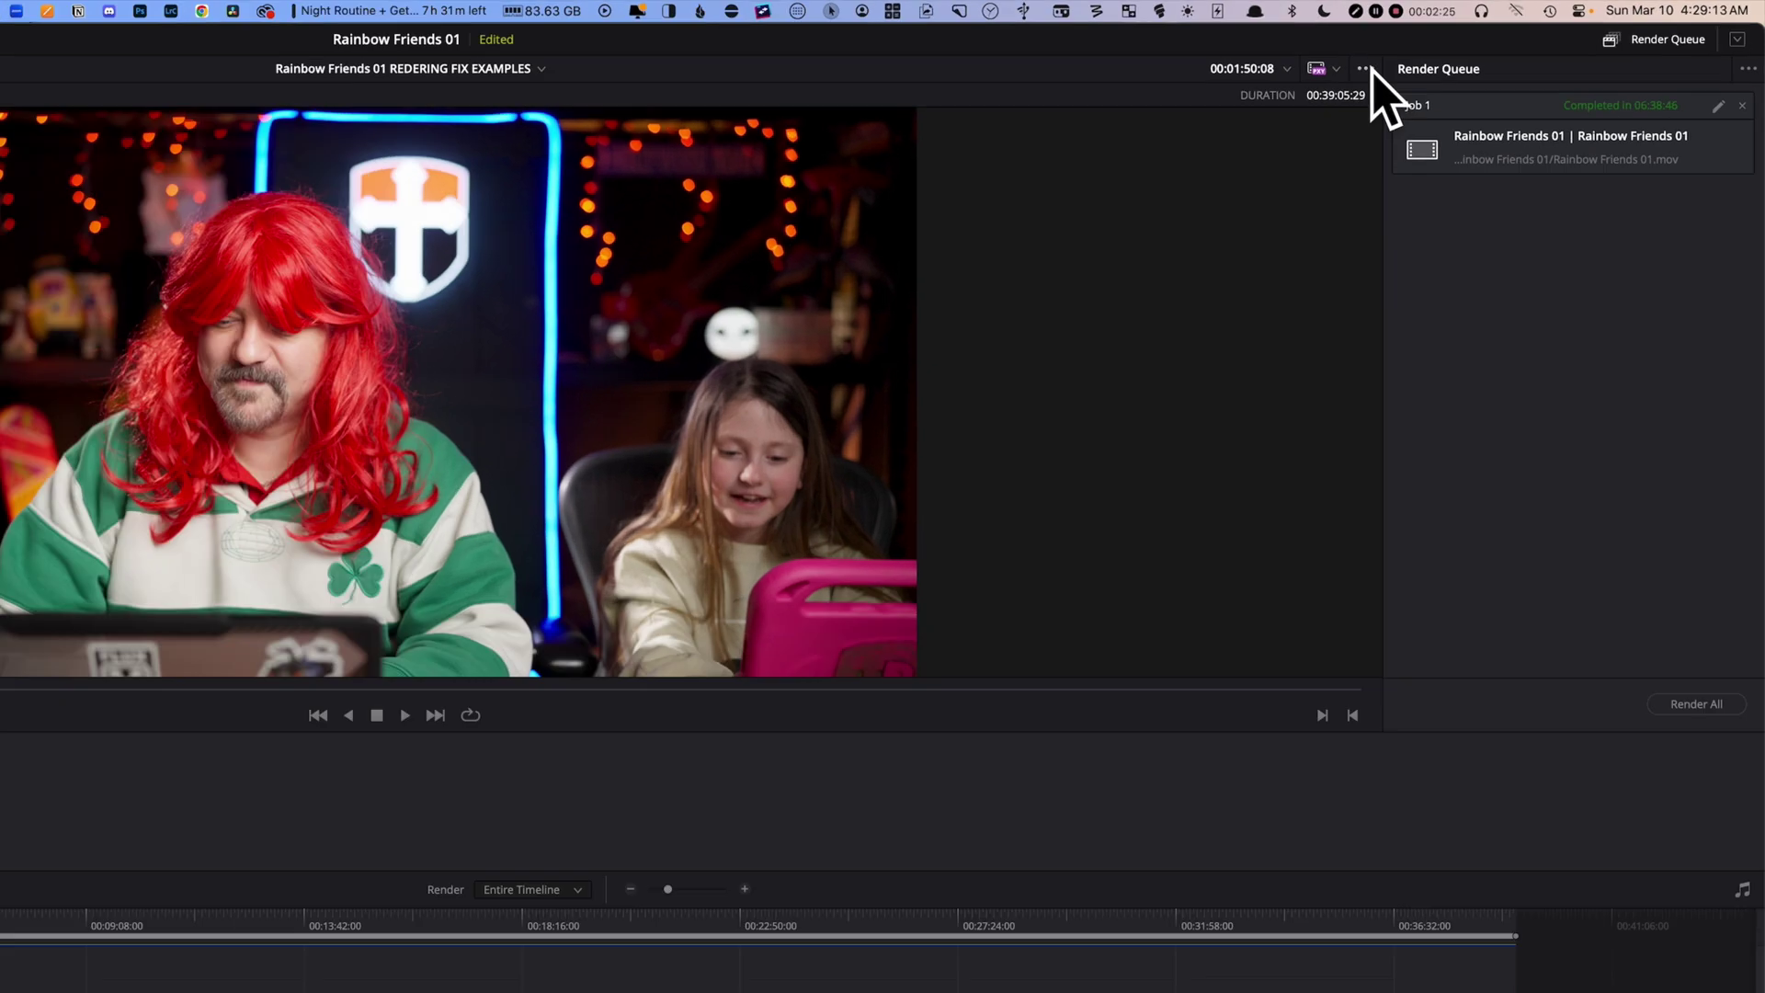
click(1507, 44)
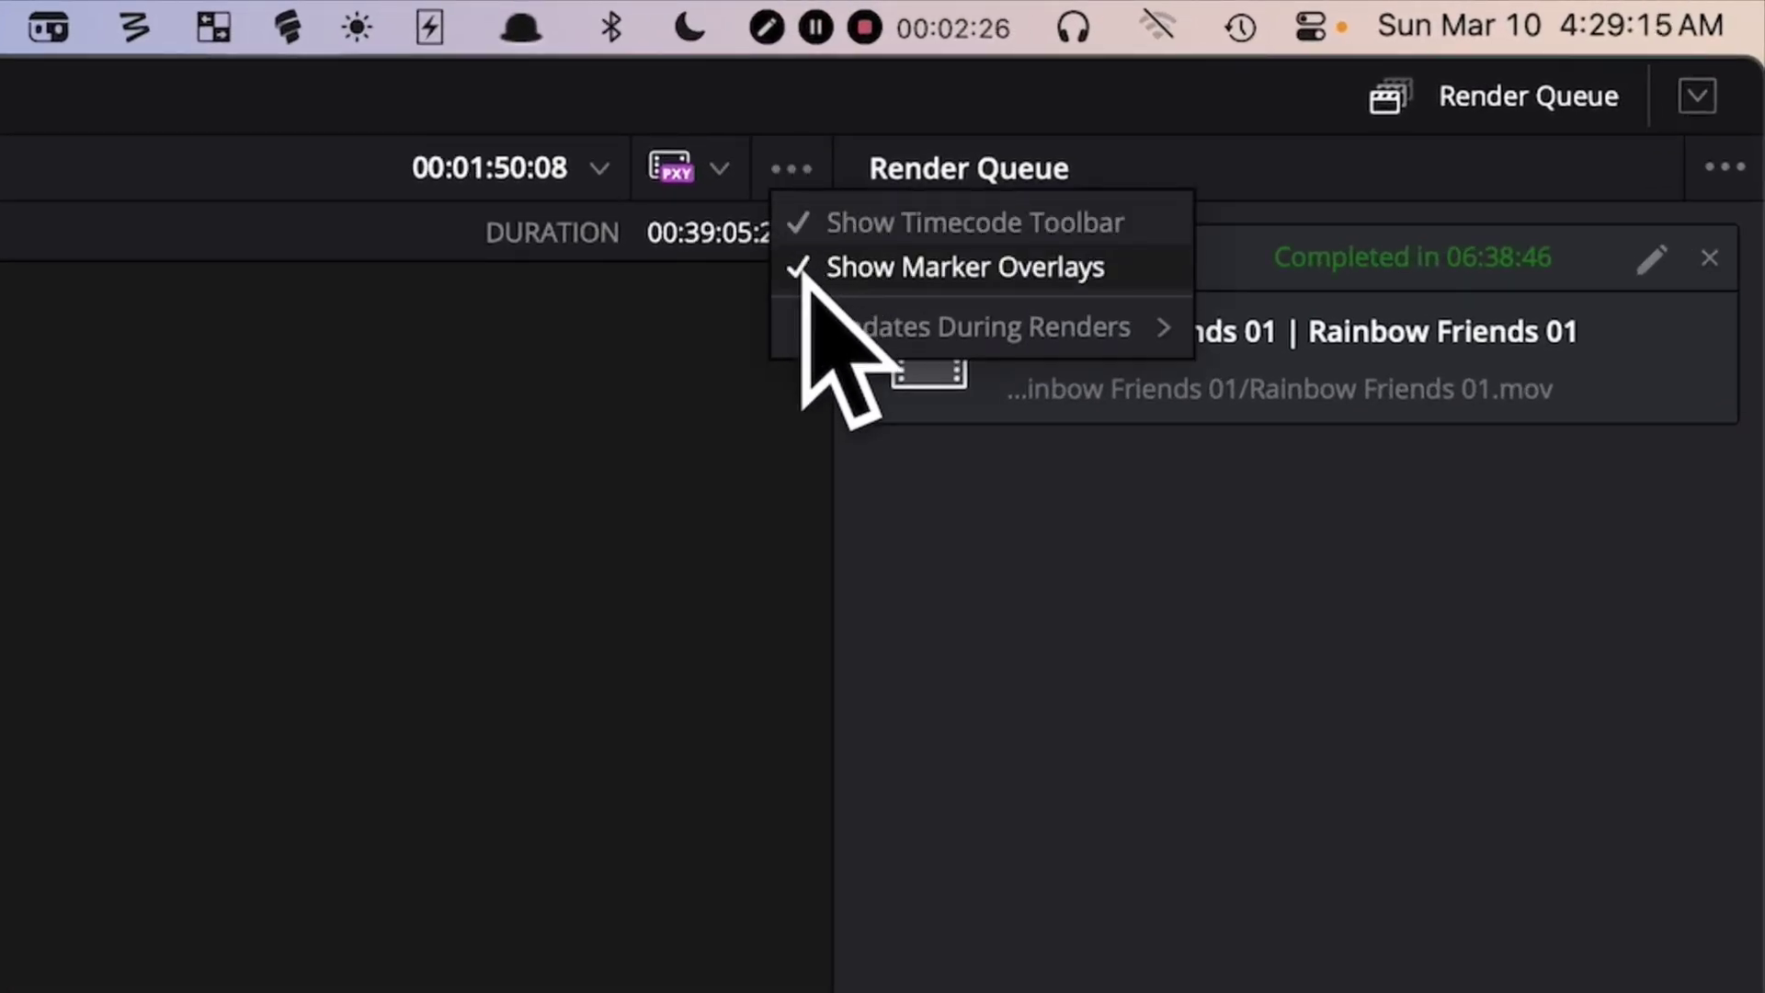
mouse_move(816, 315)
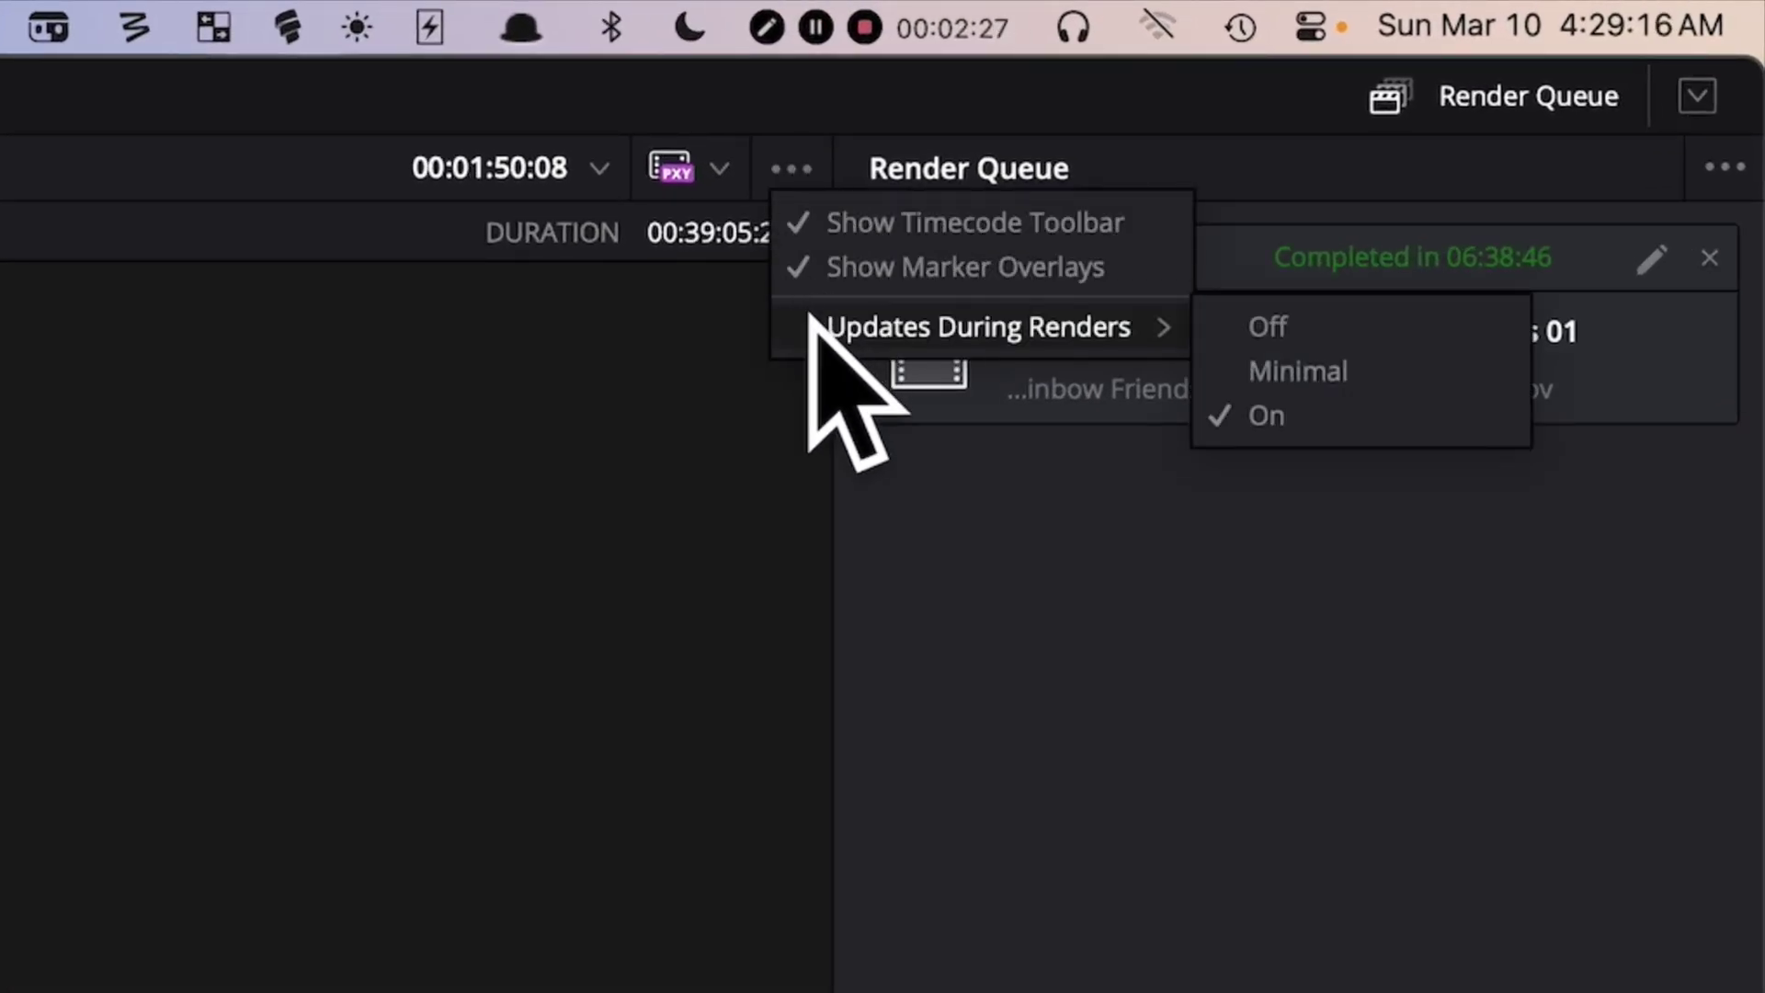
click(1335, 326)
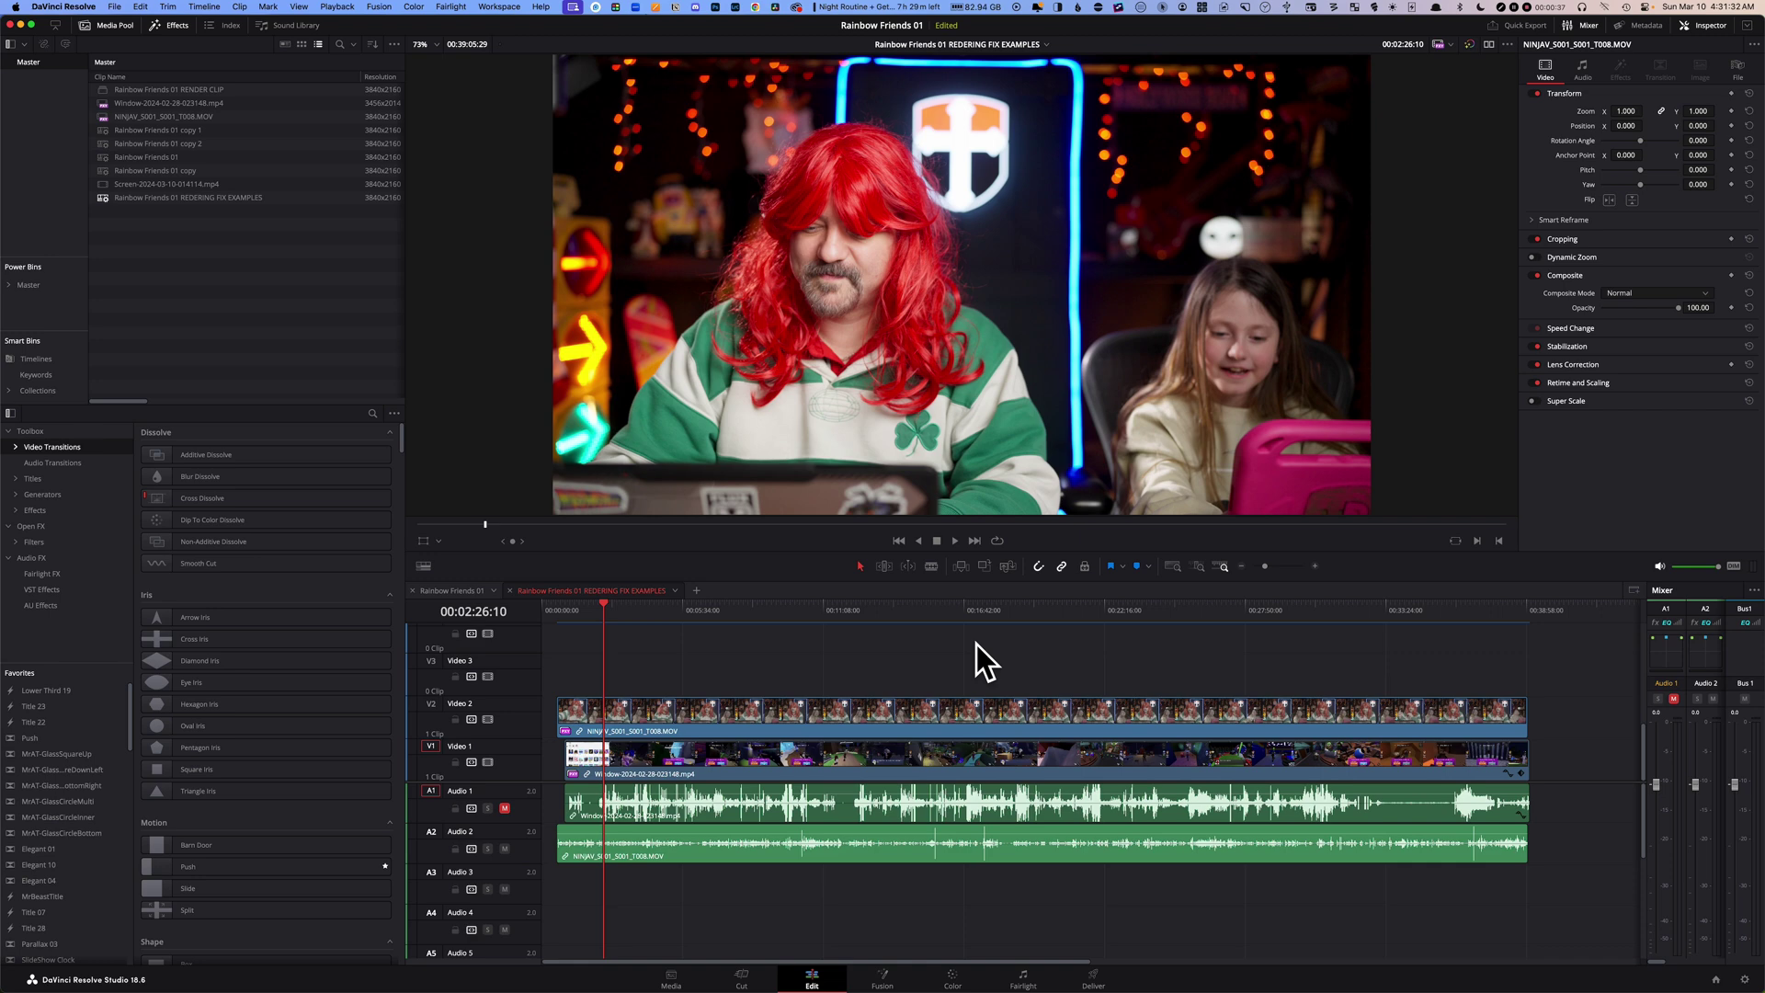
- Select all timeline clips and nest them into a new compound clip named 'Test'
key(super+a)
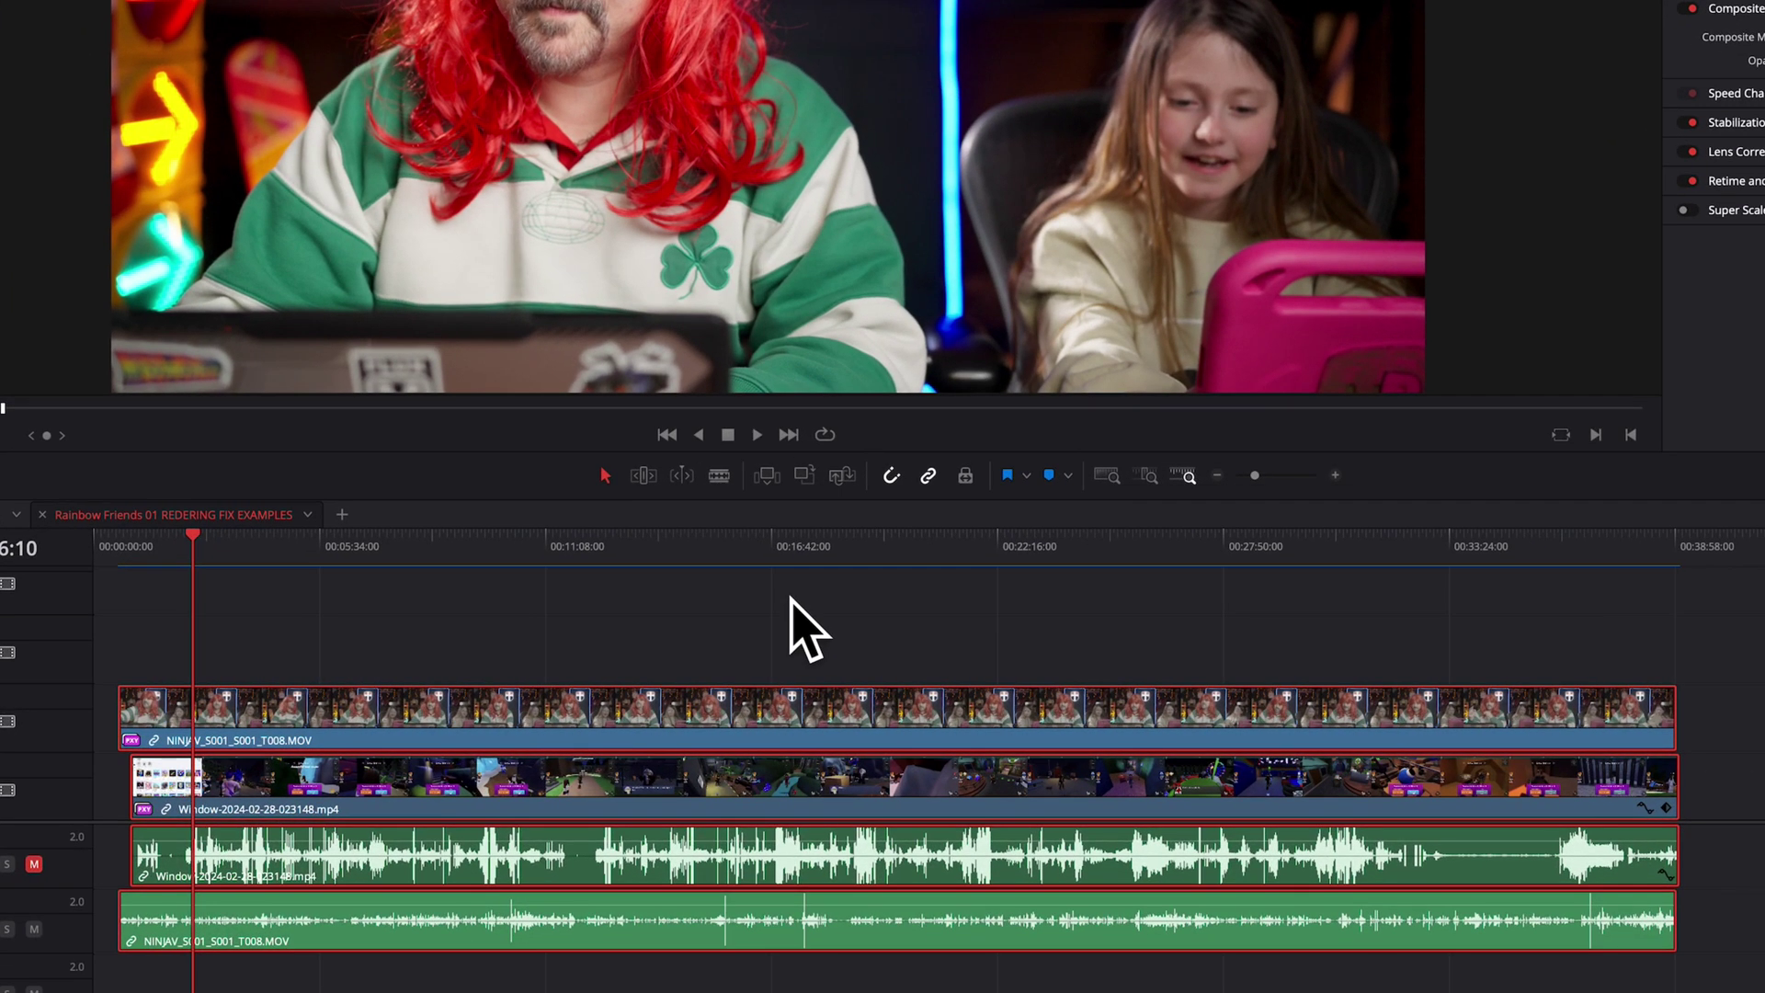
right_click(780, 705)
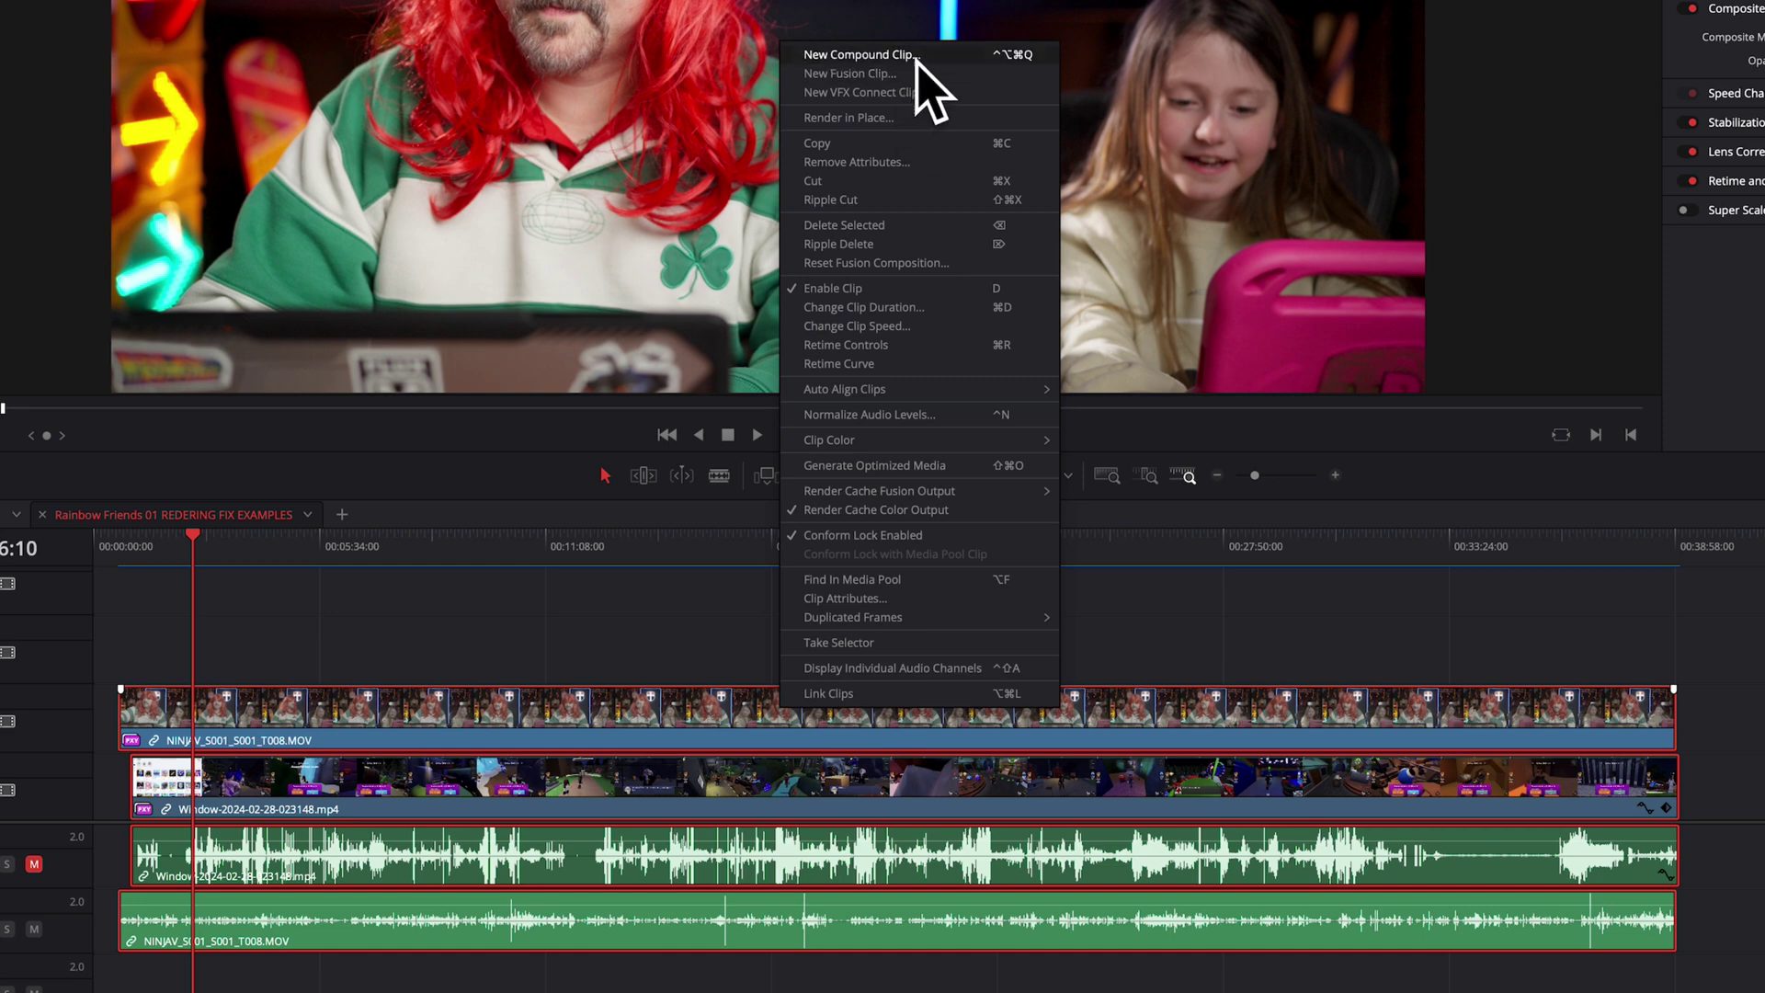
click(862, 55)
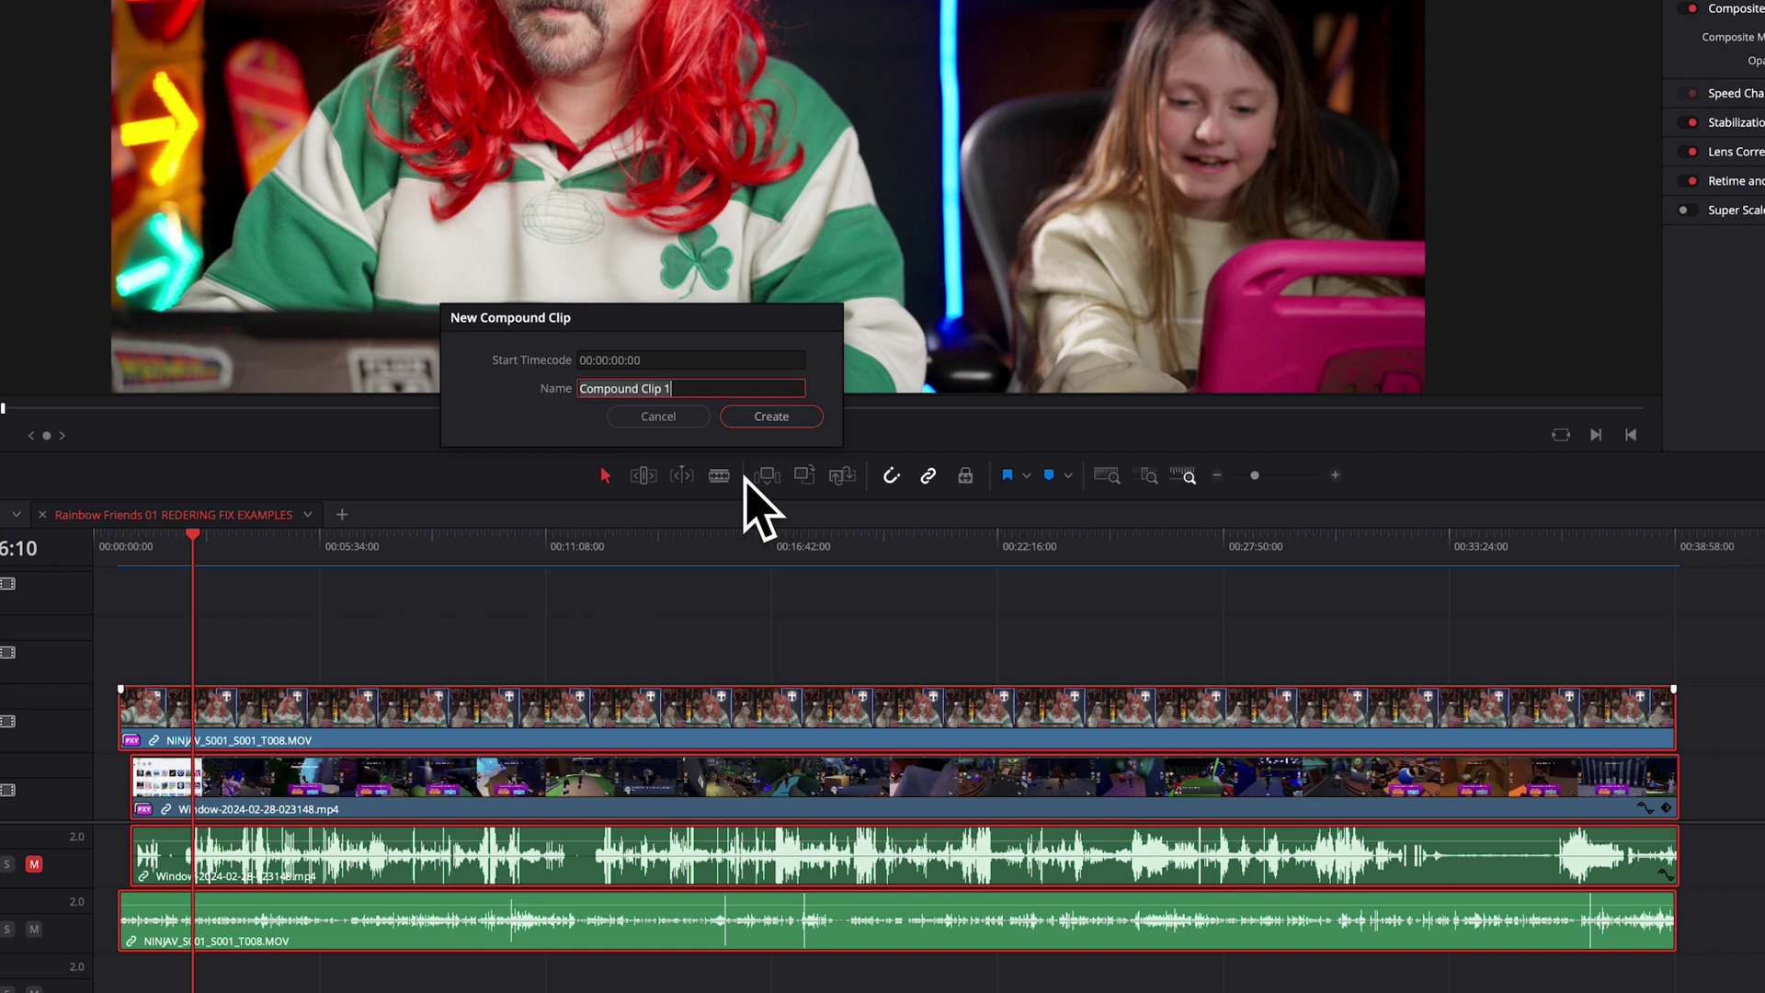
text(Test)
click(780, 418)
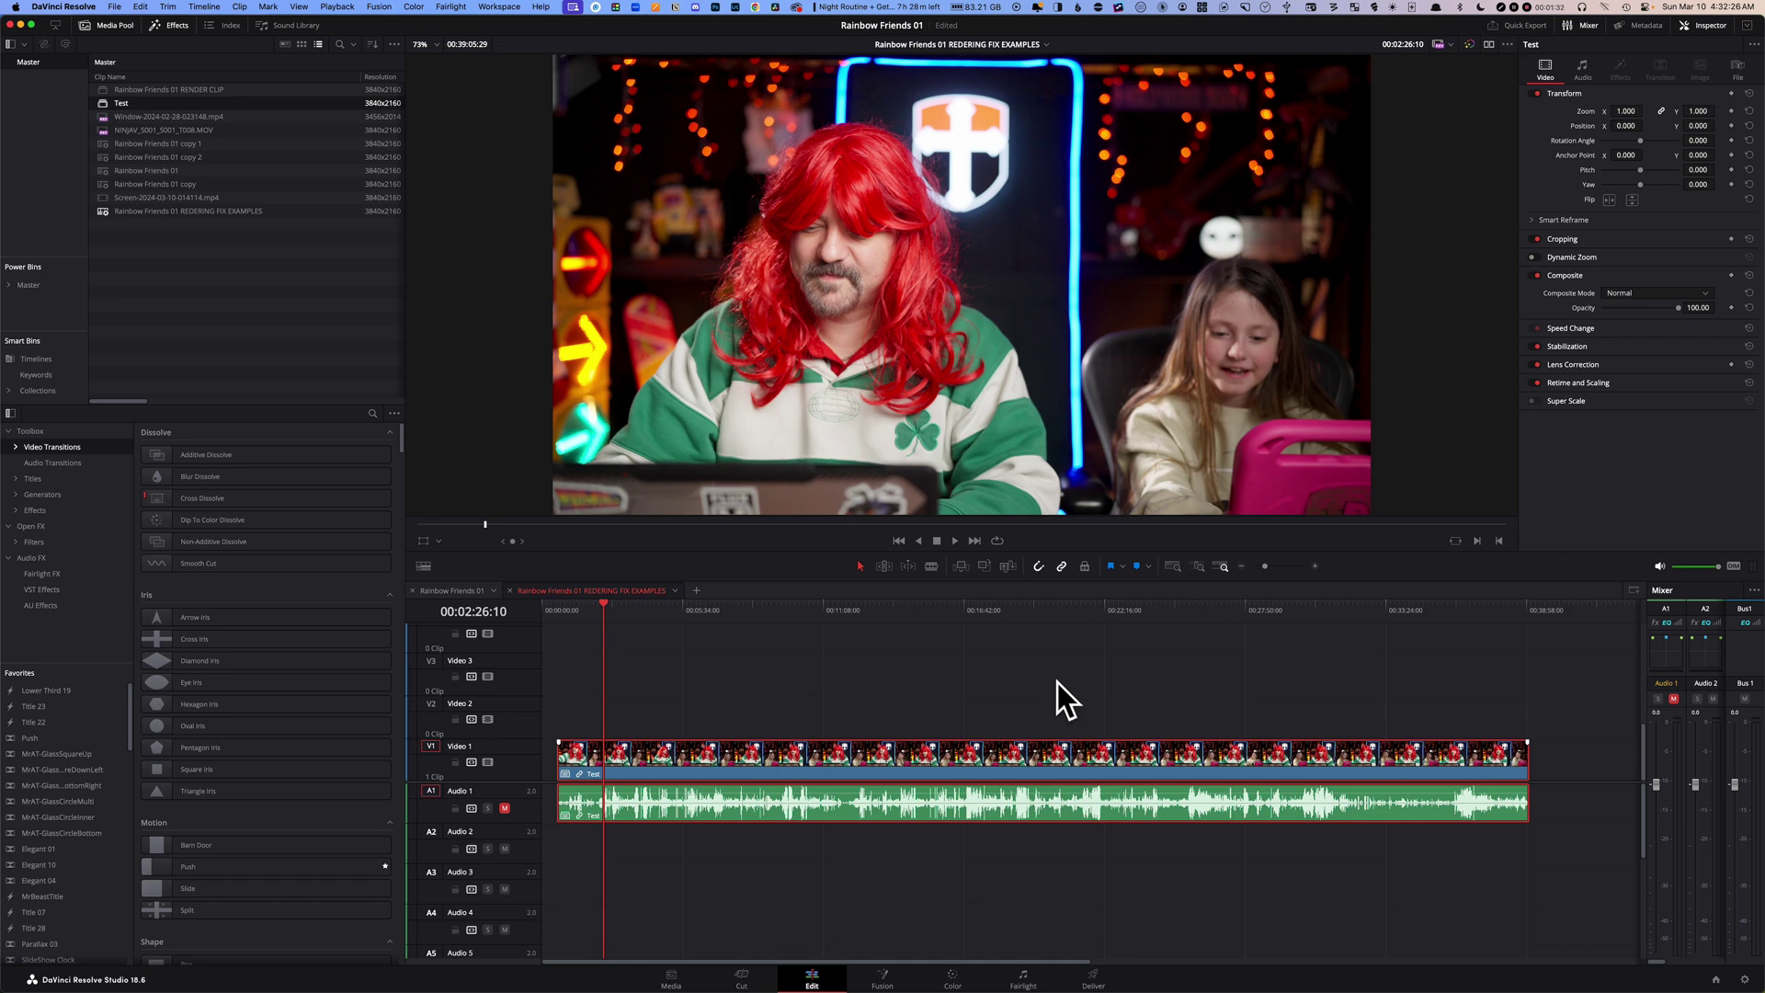
- On the Test compound clip, enable Render Cache Color Output and set Render Cache Fusion Output to On
right_click(1058, 748)
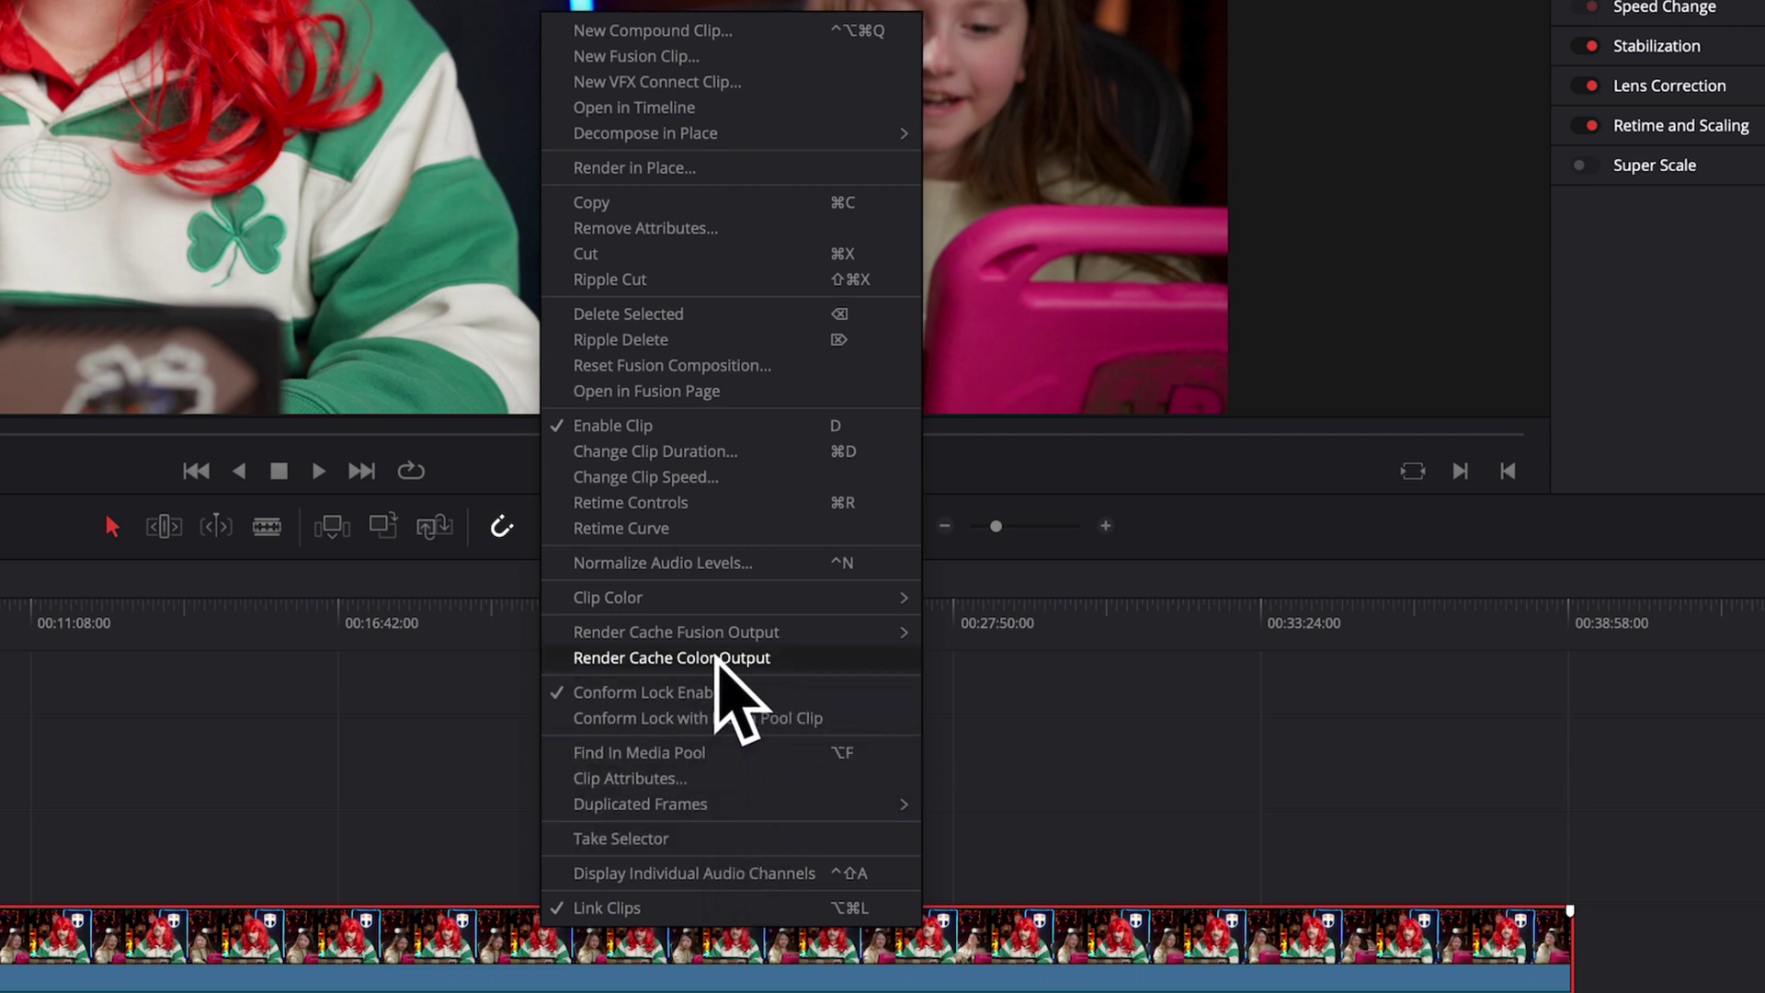
click(809, 659)
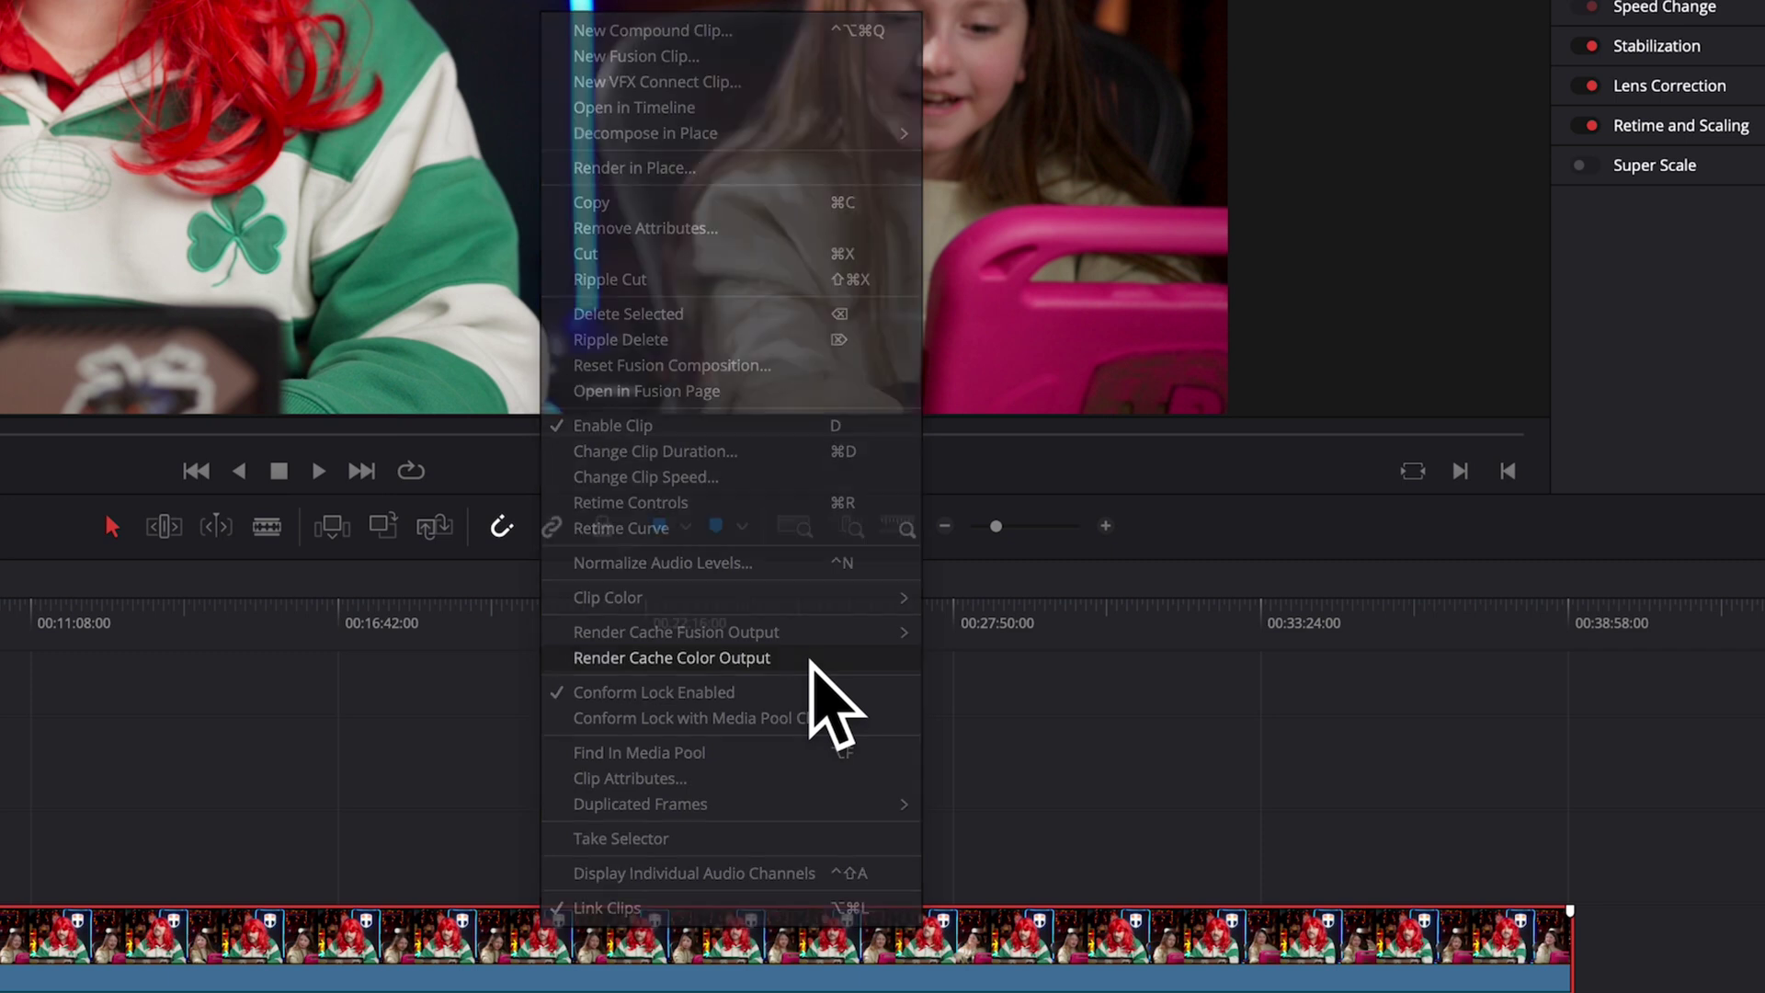
right_click(691, 924)
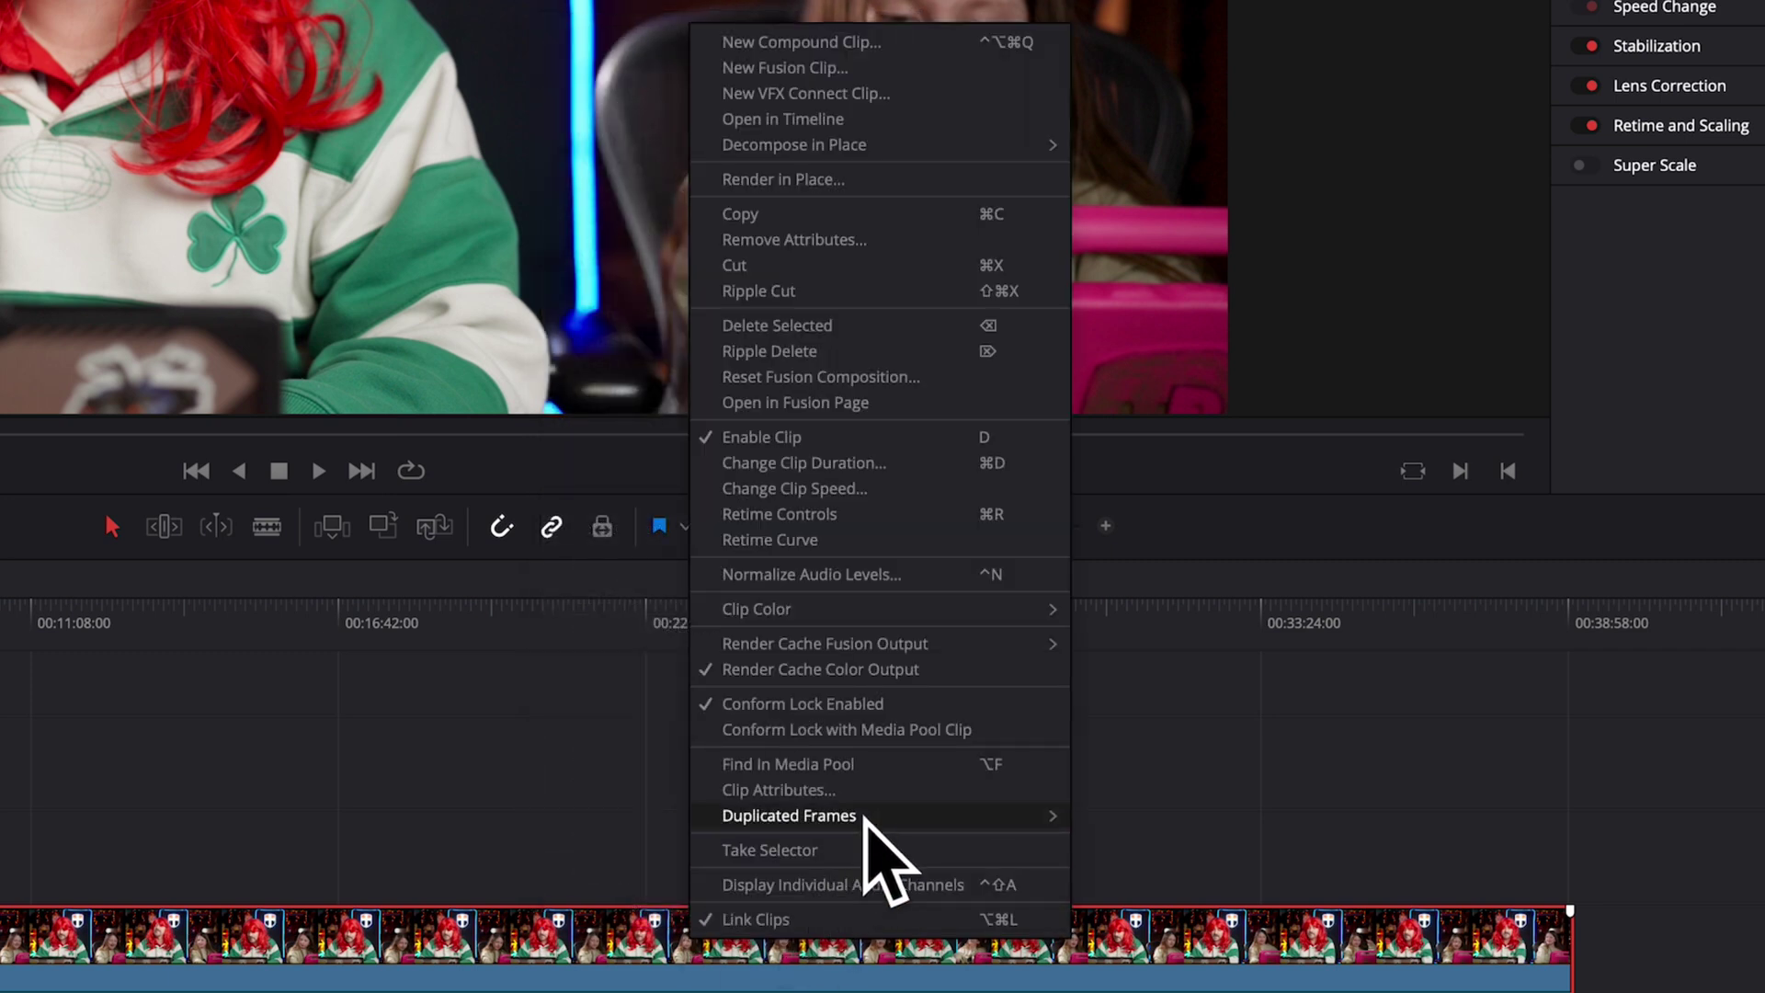
mouse_move(929, 646)
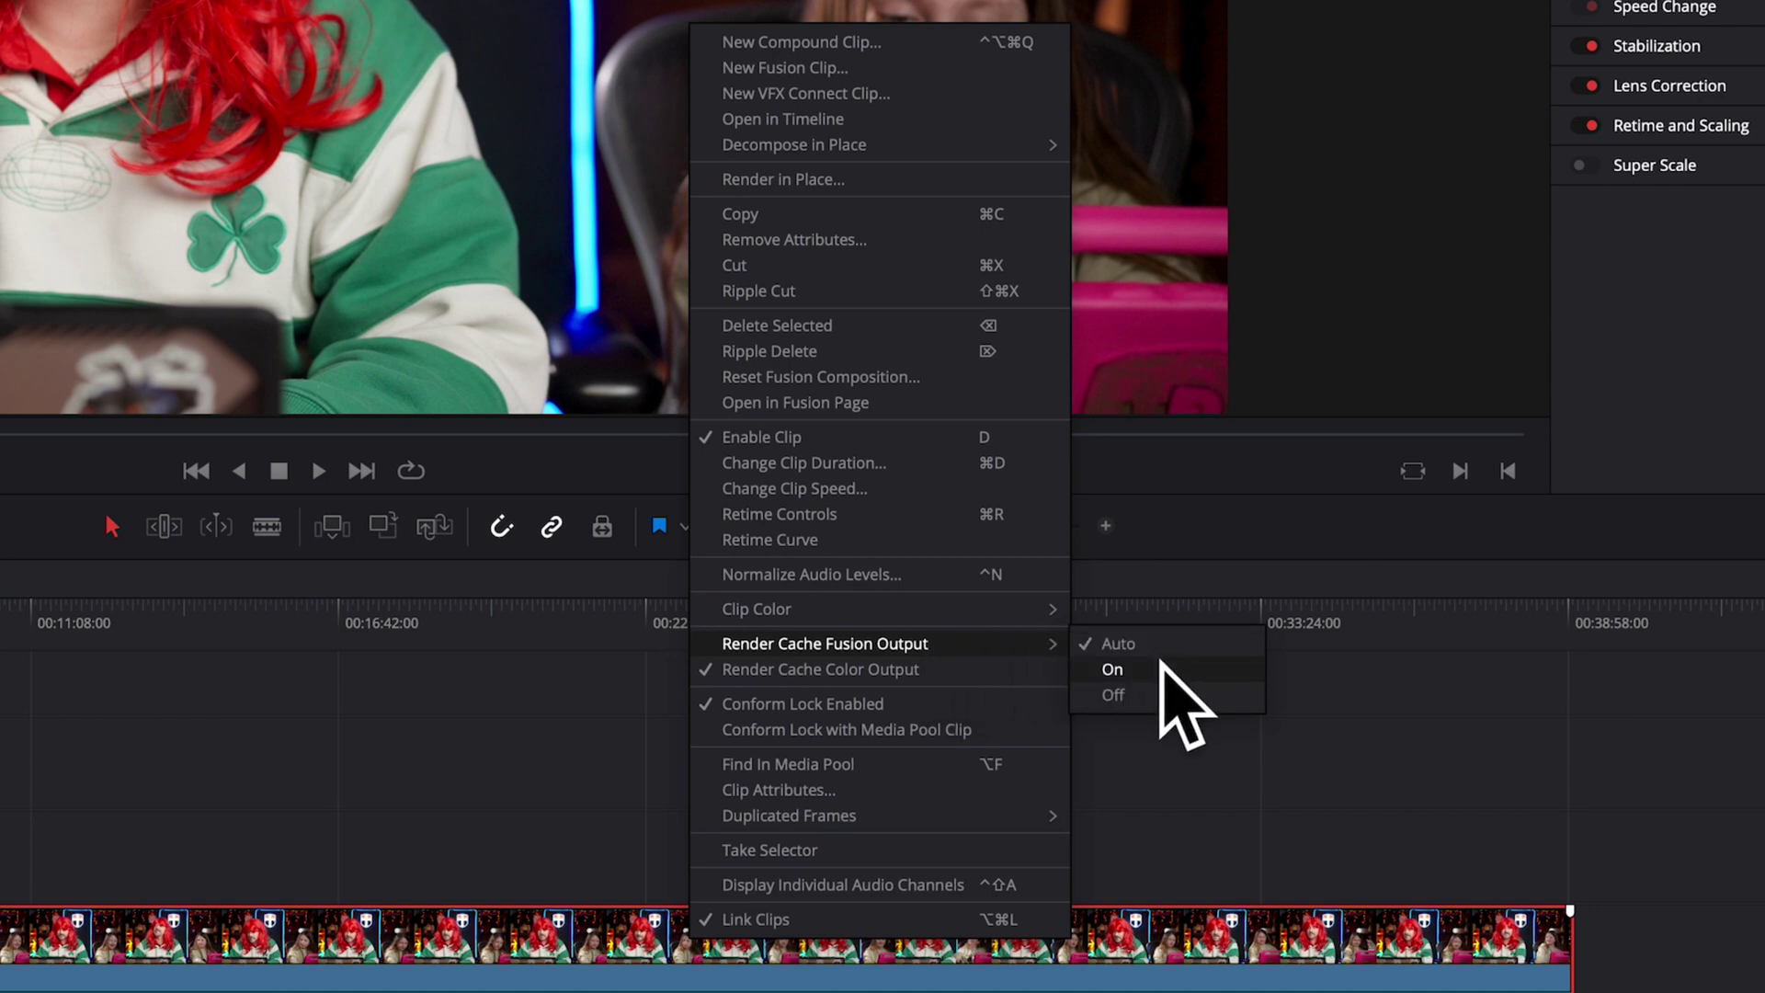
click(1161, 664)
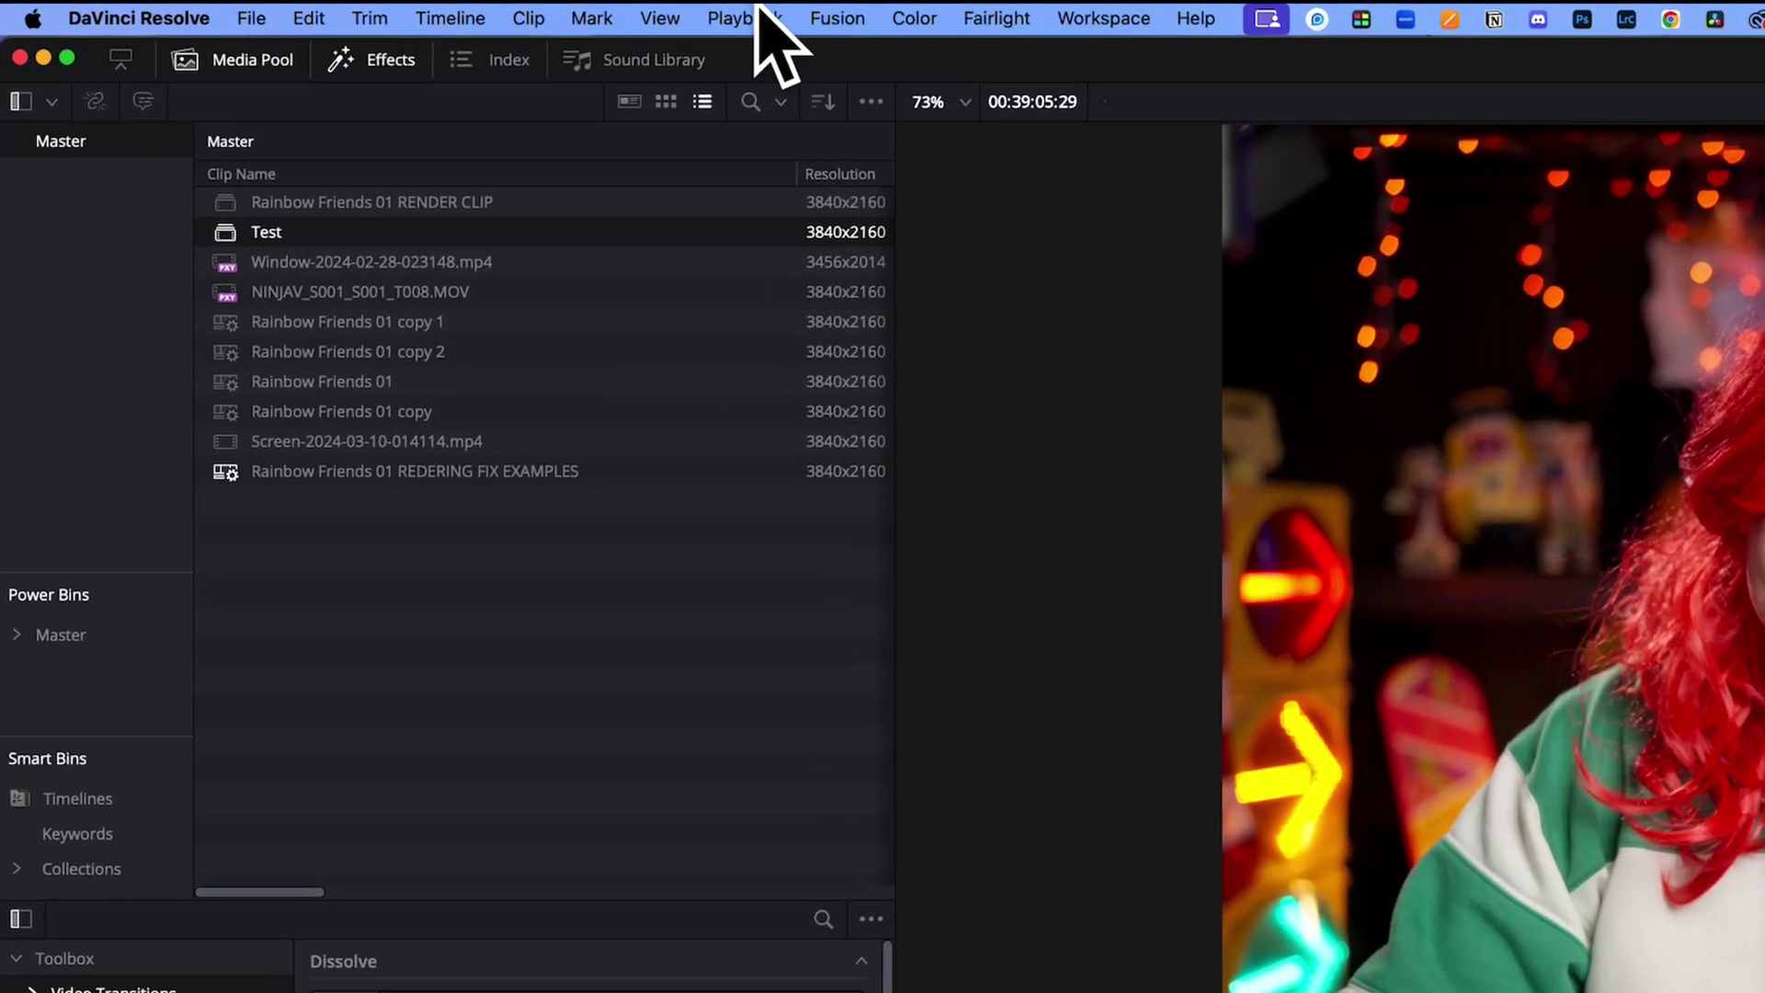
click(340, 6)
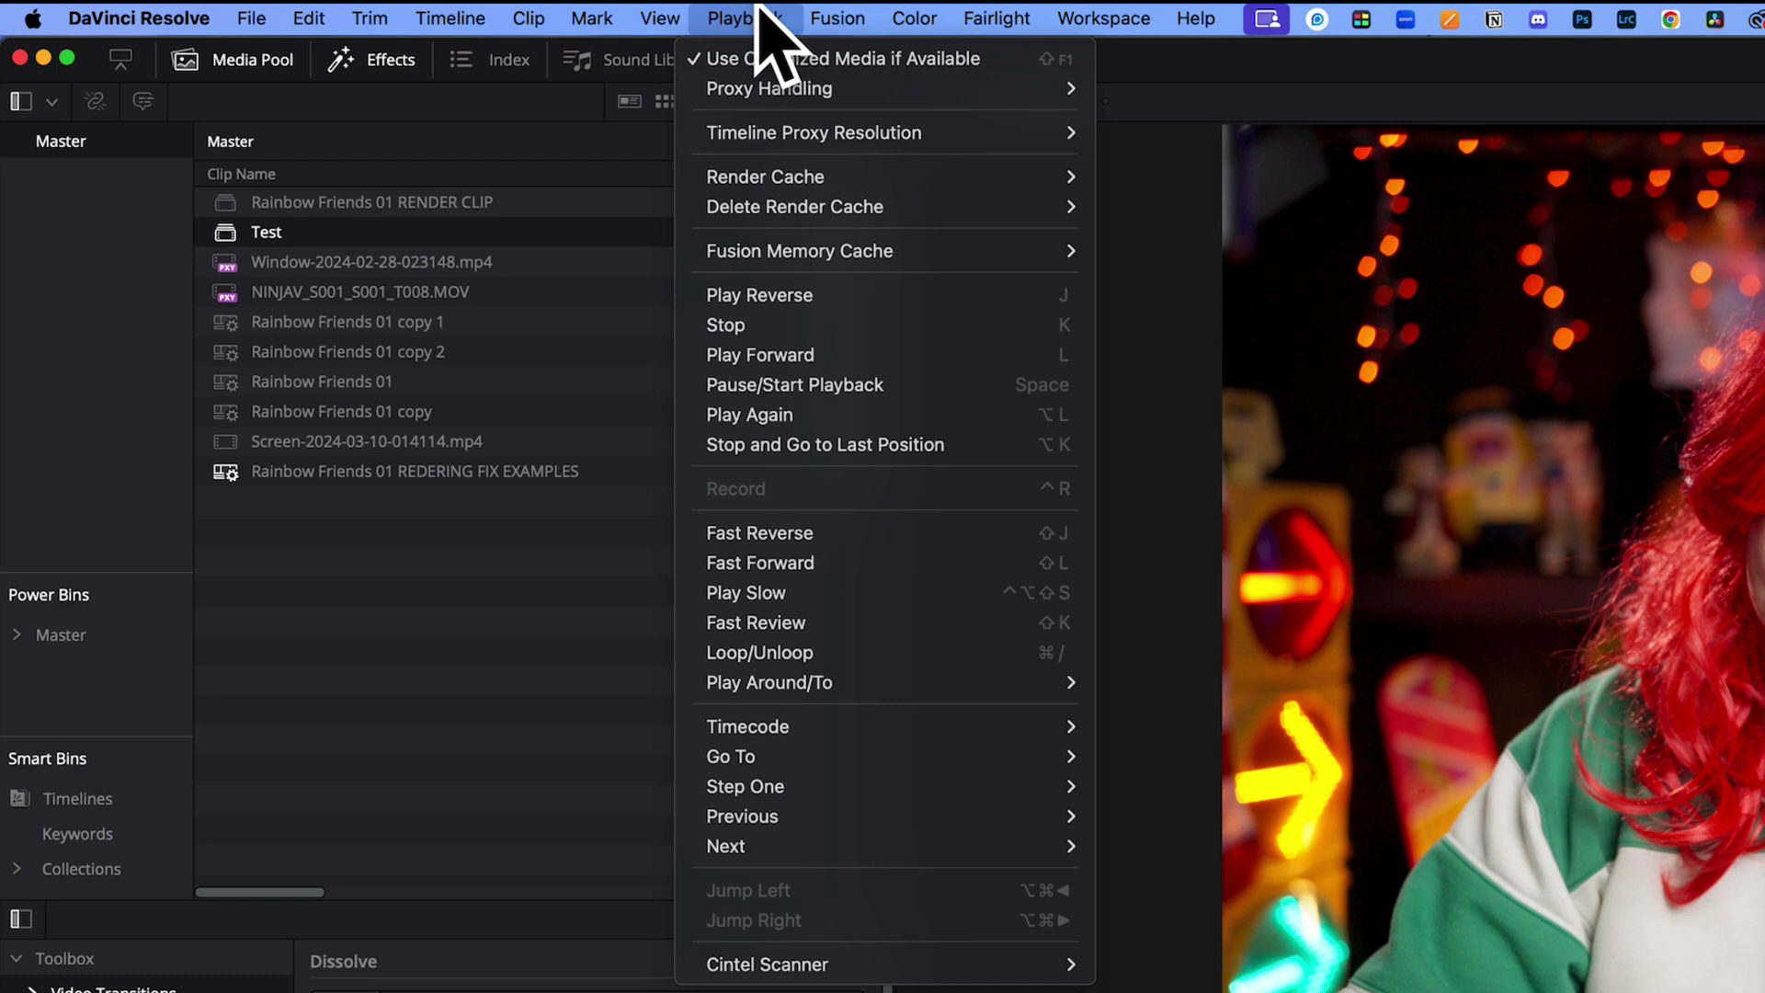
mouse_move(854, 205)
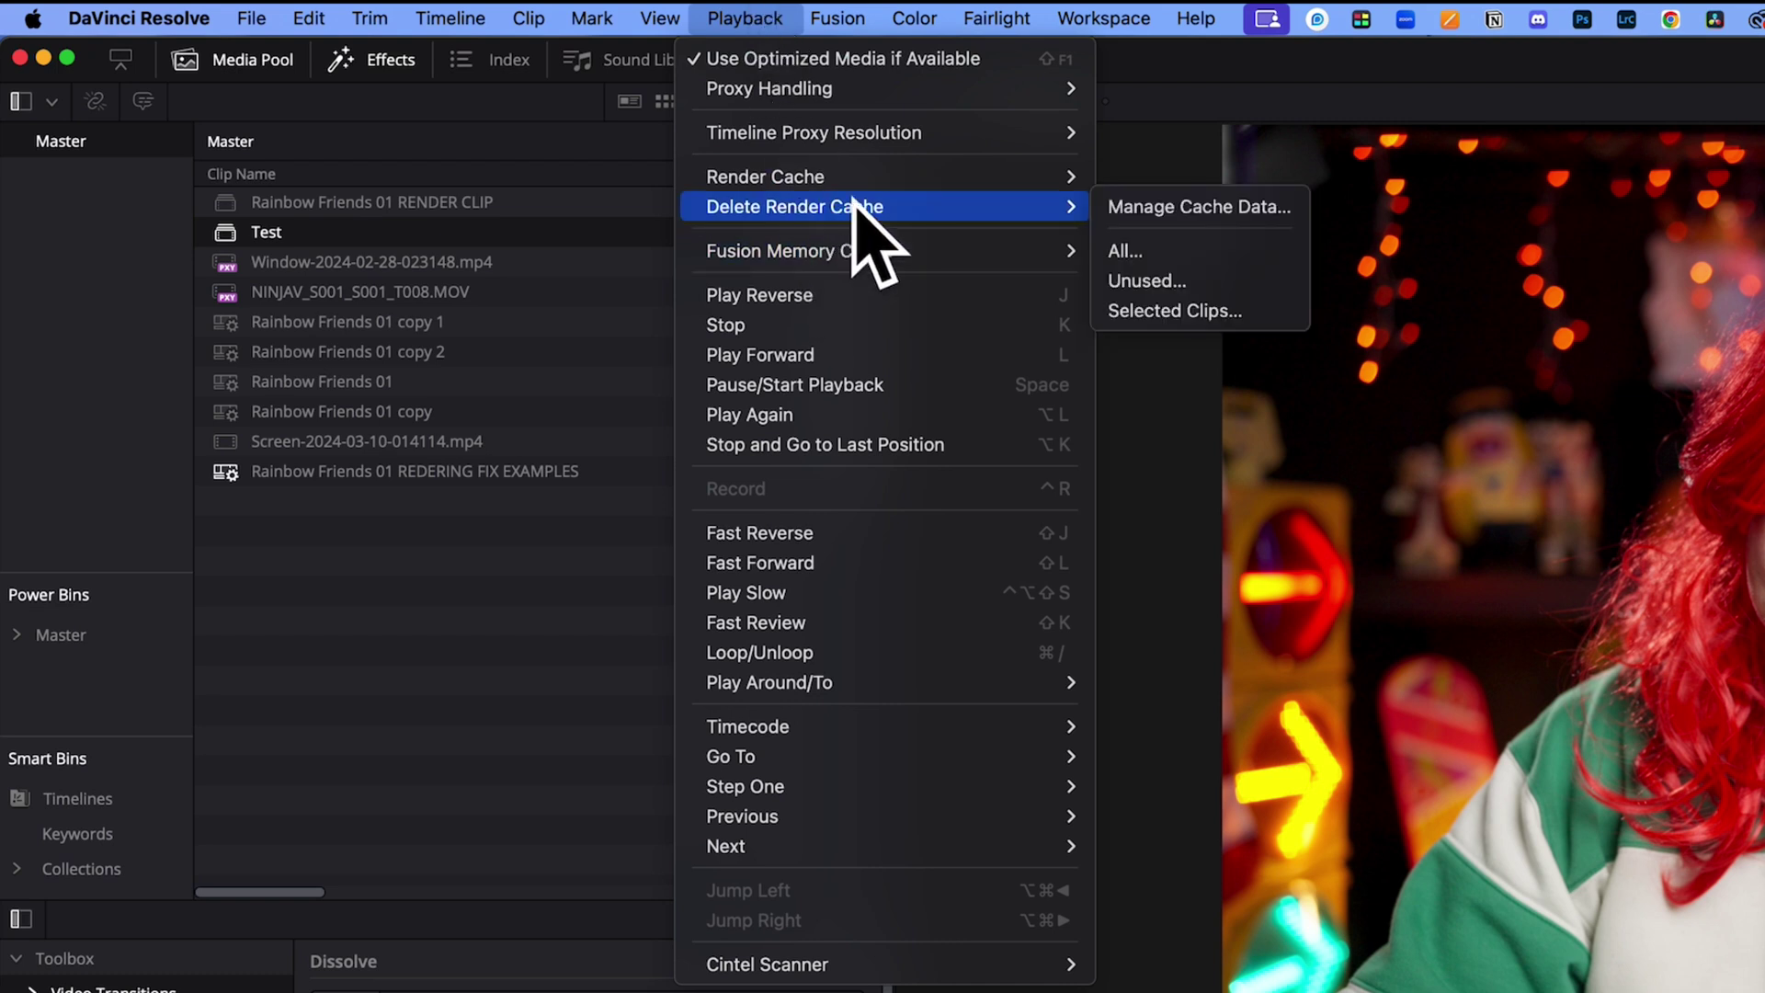
mouse_move(908, 180)
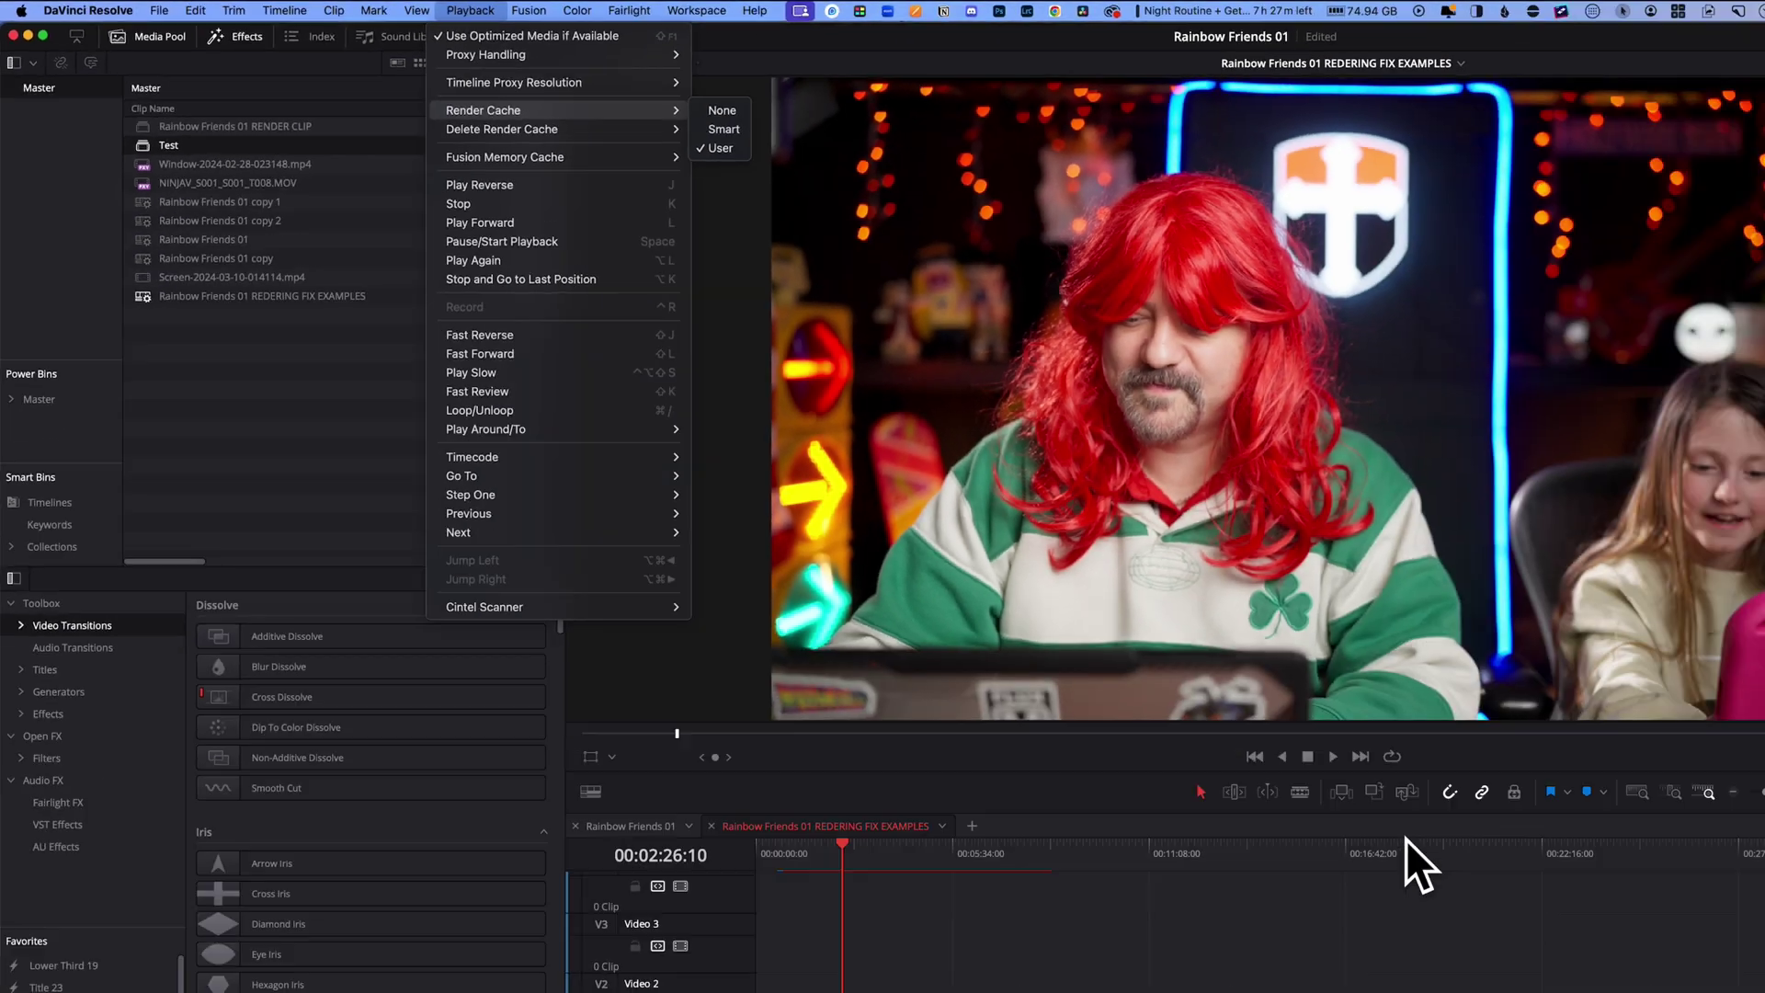
click(1013, 670)
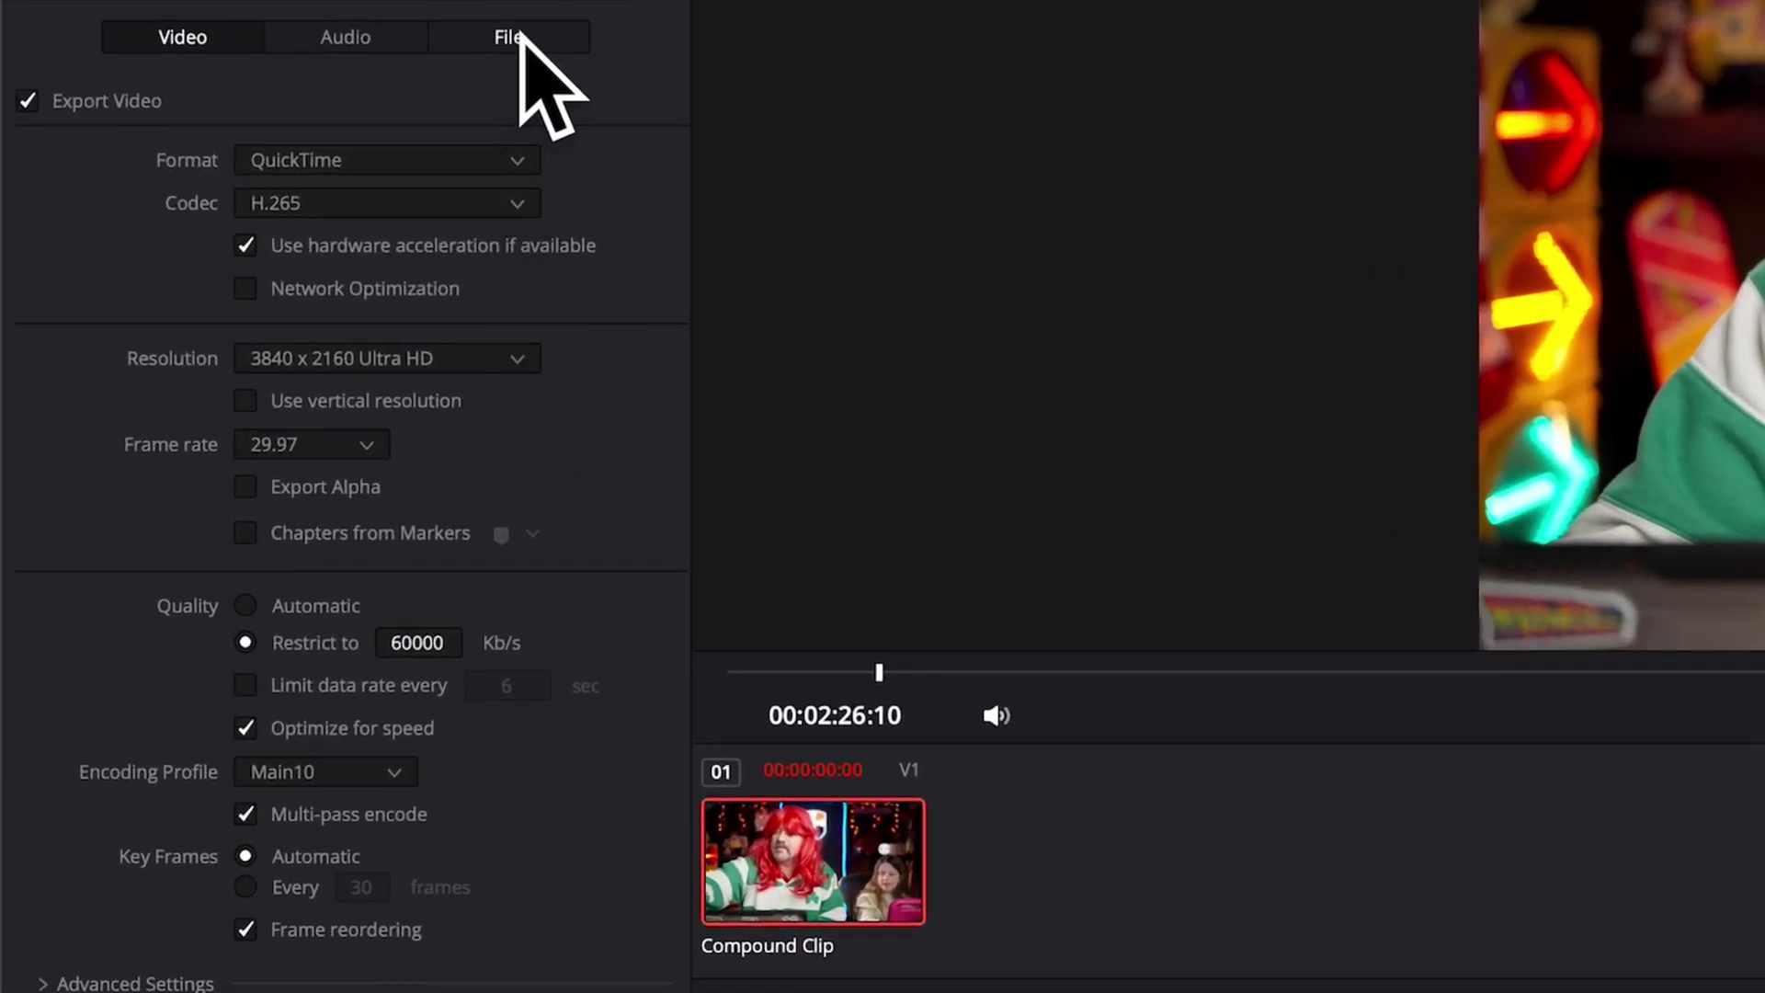
- In the File render settings, lower Render speed from Maximum to 75
click(522, 39)
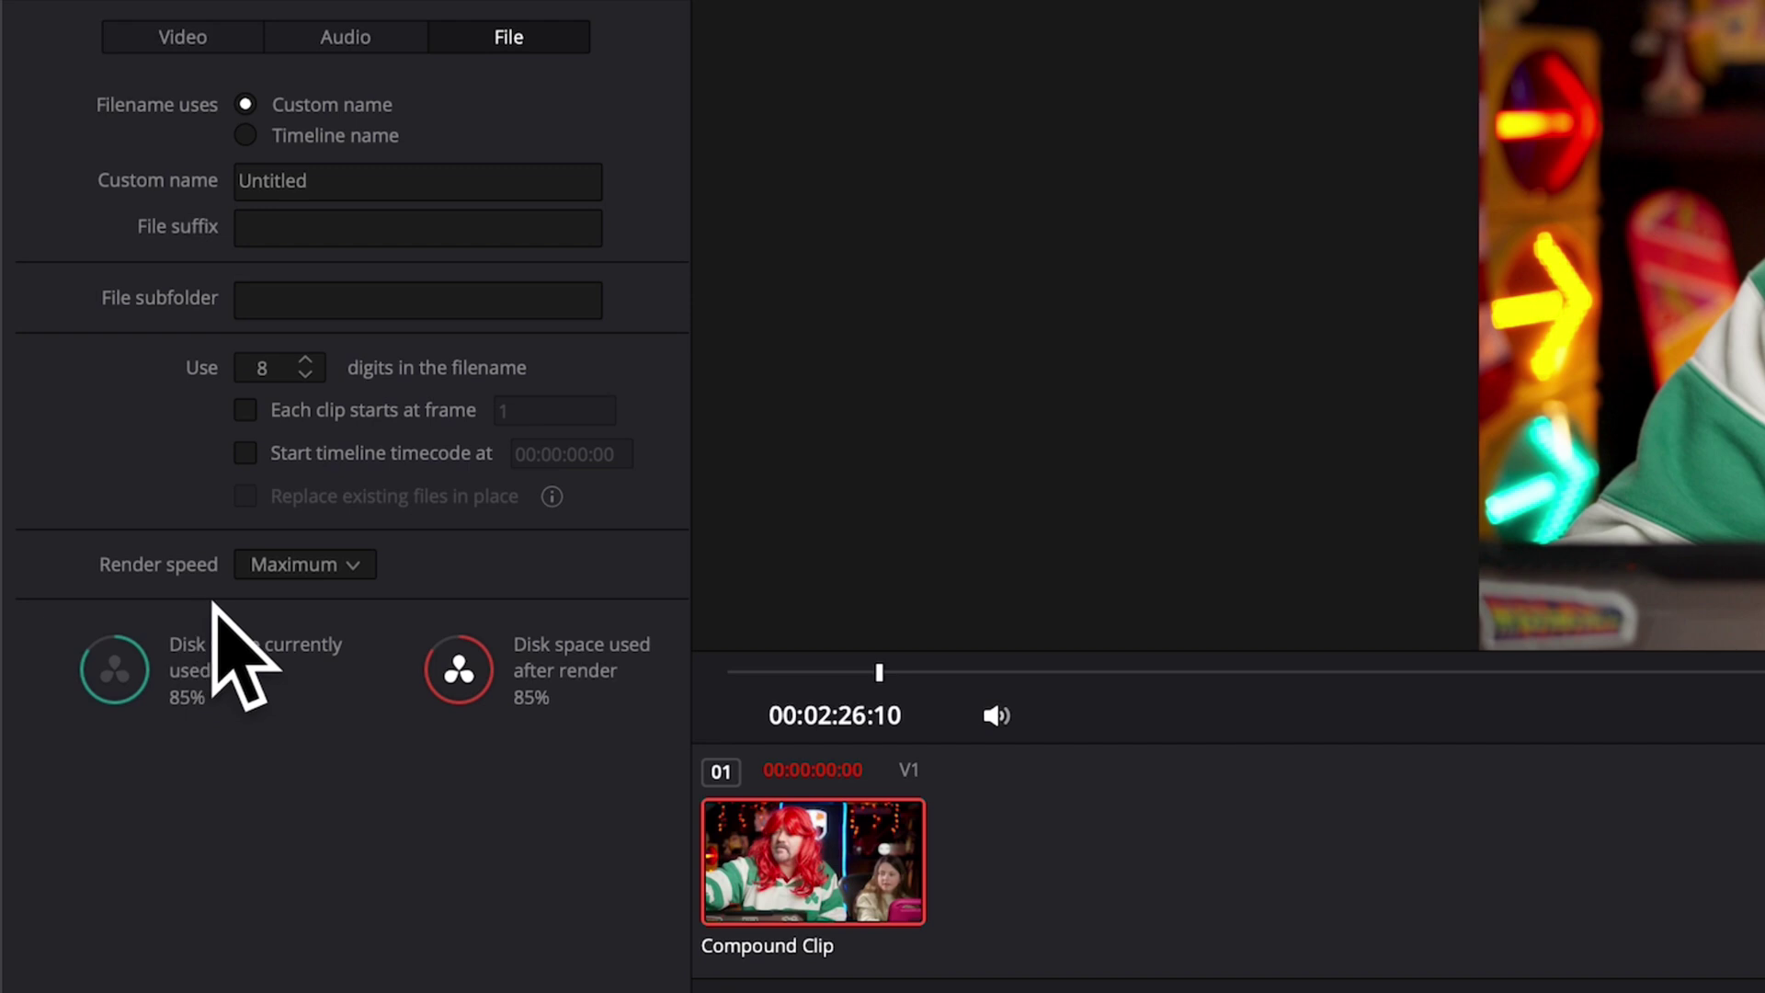
click(352, 563)
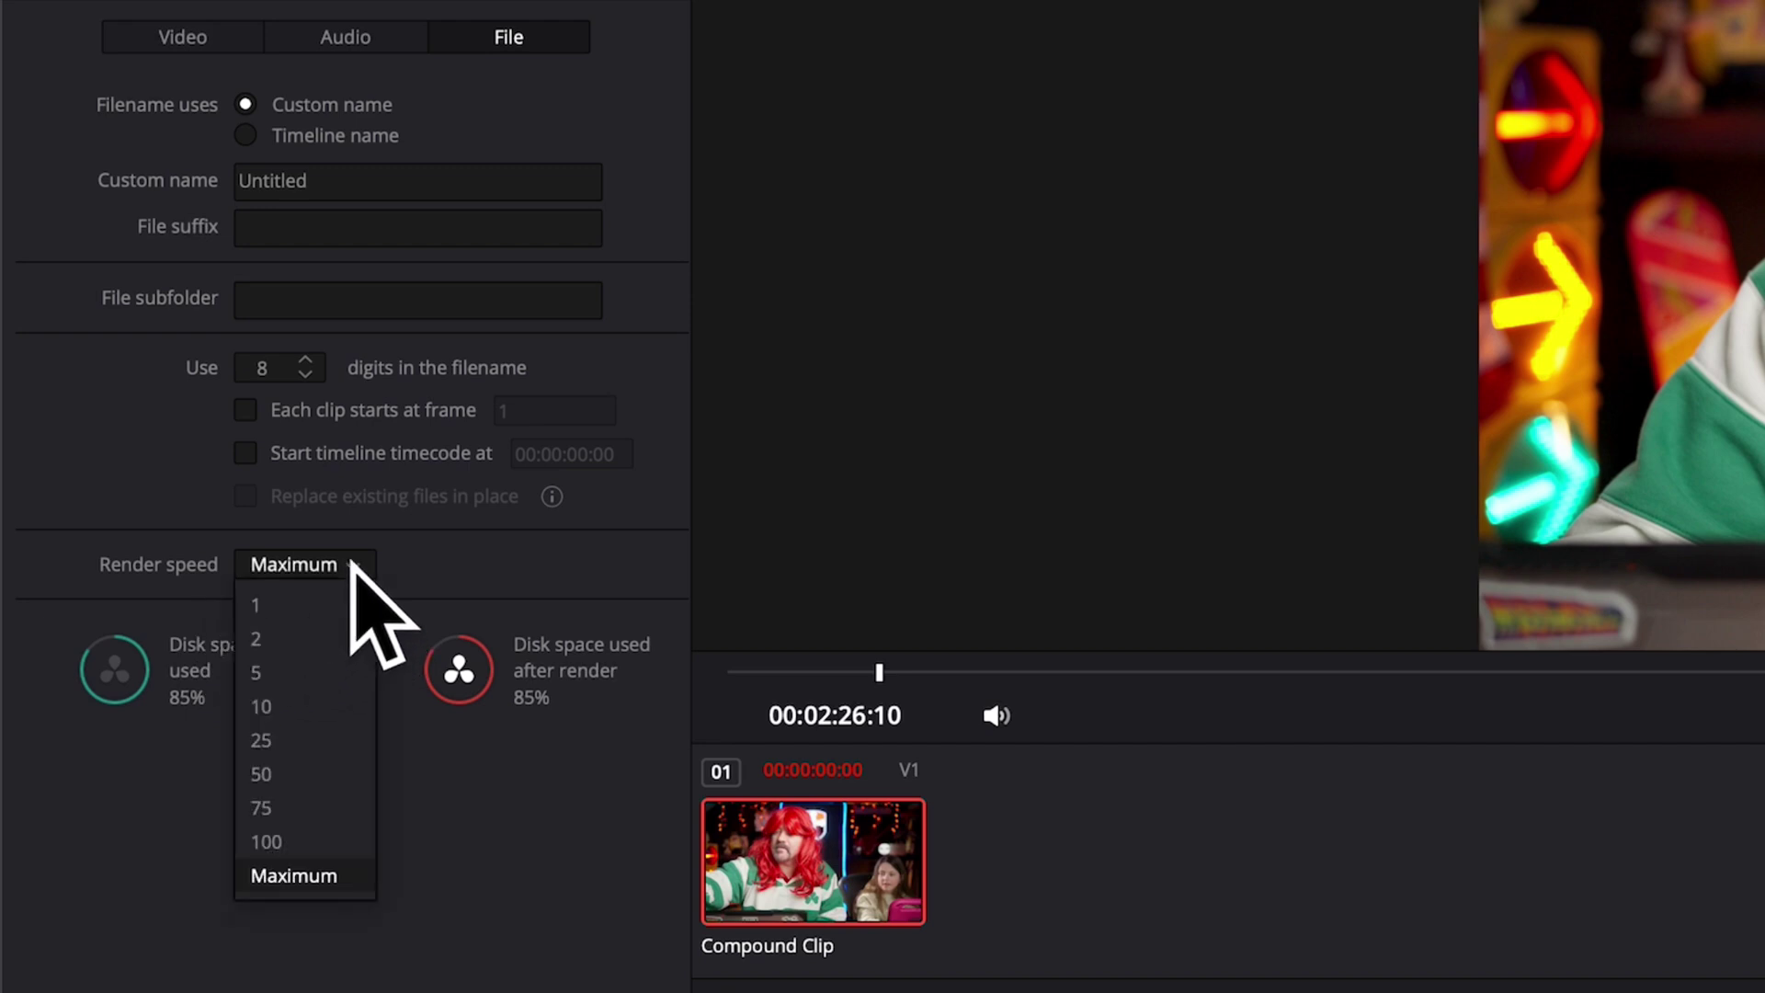
click(314, 807)
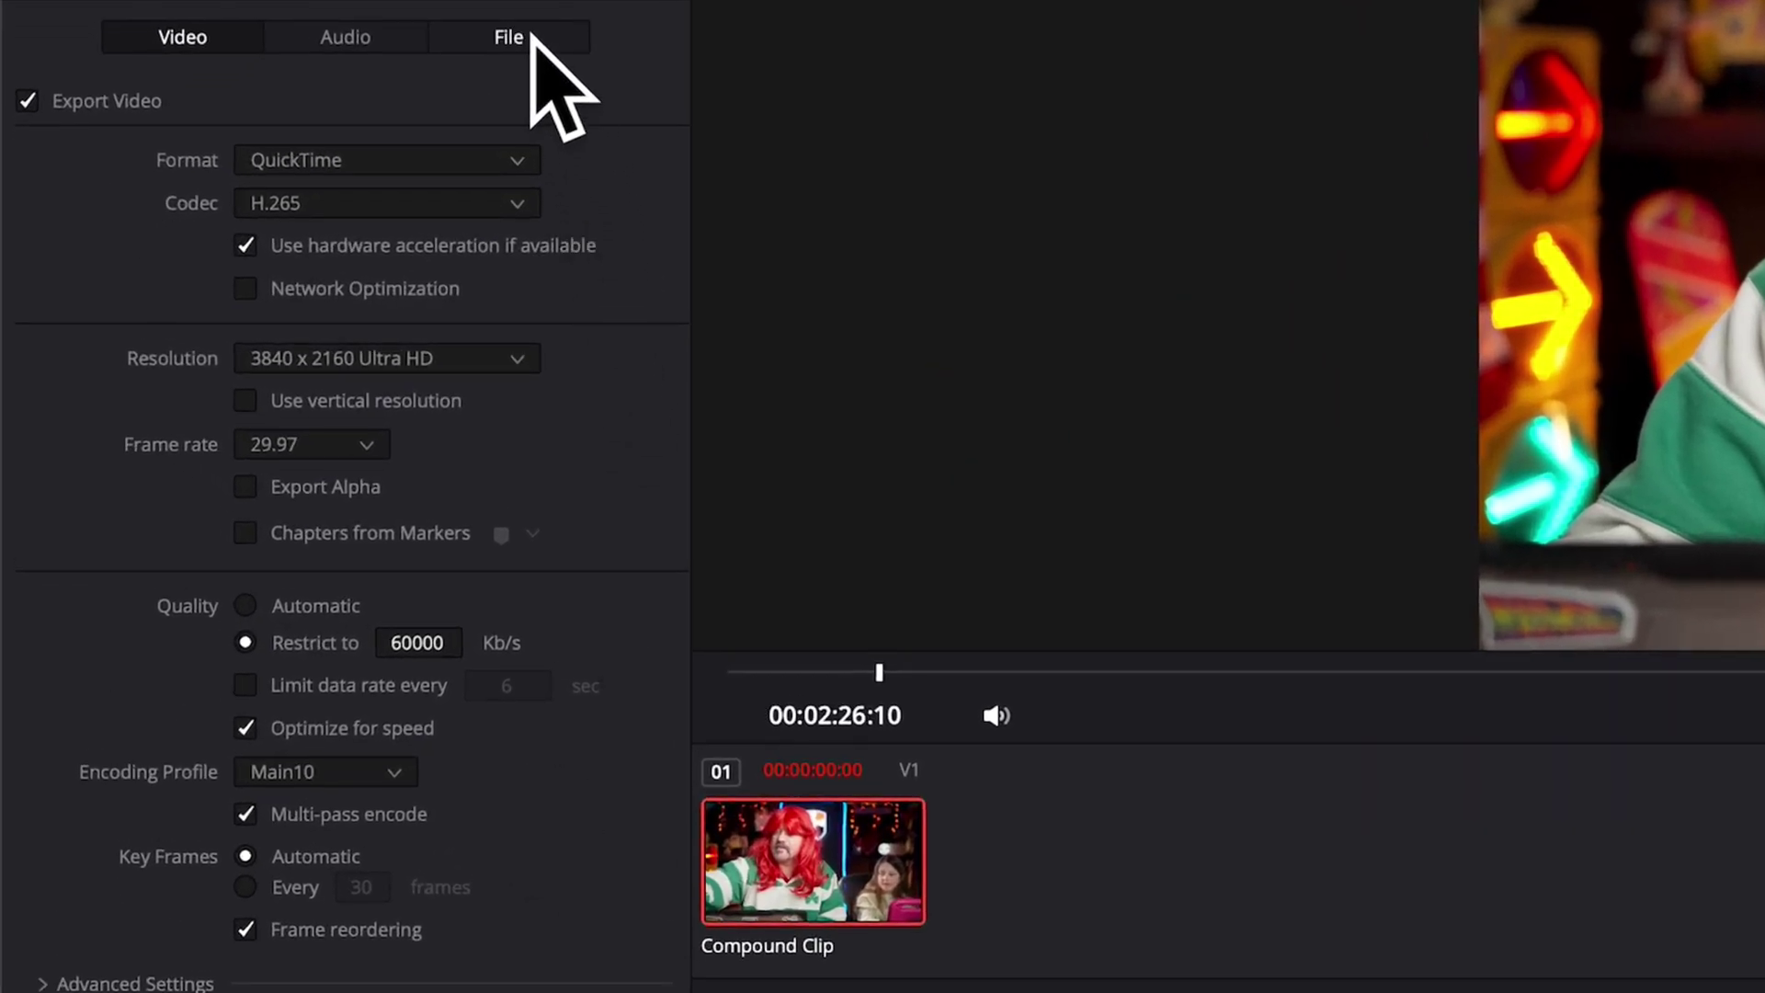
- Check the File tab's Render speed list and close it, leaving speed at Maximum
click(509, 37)
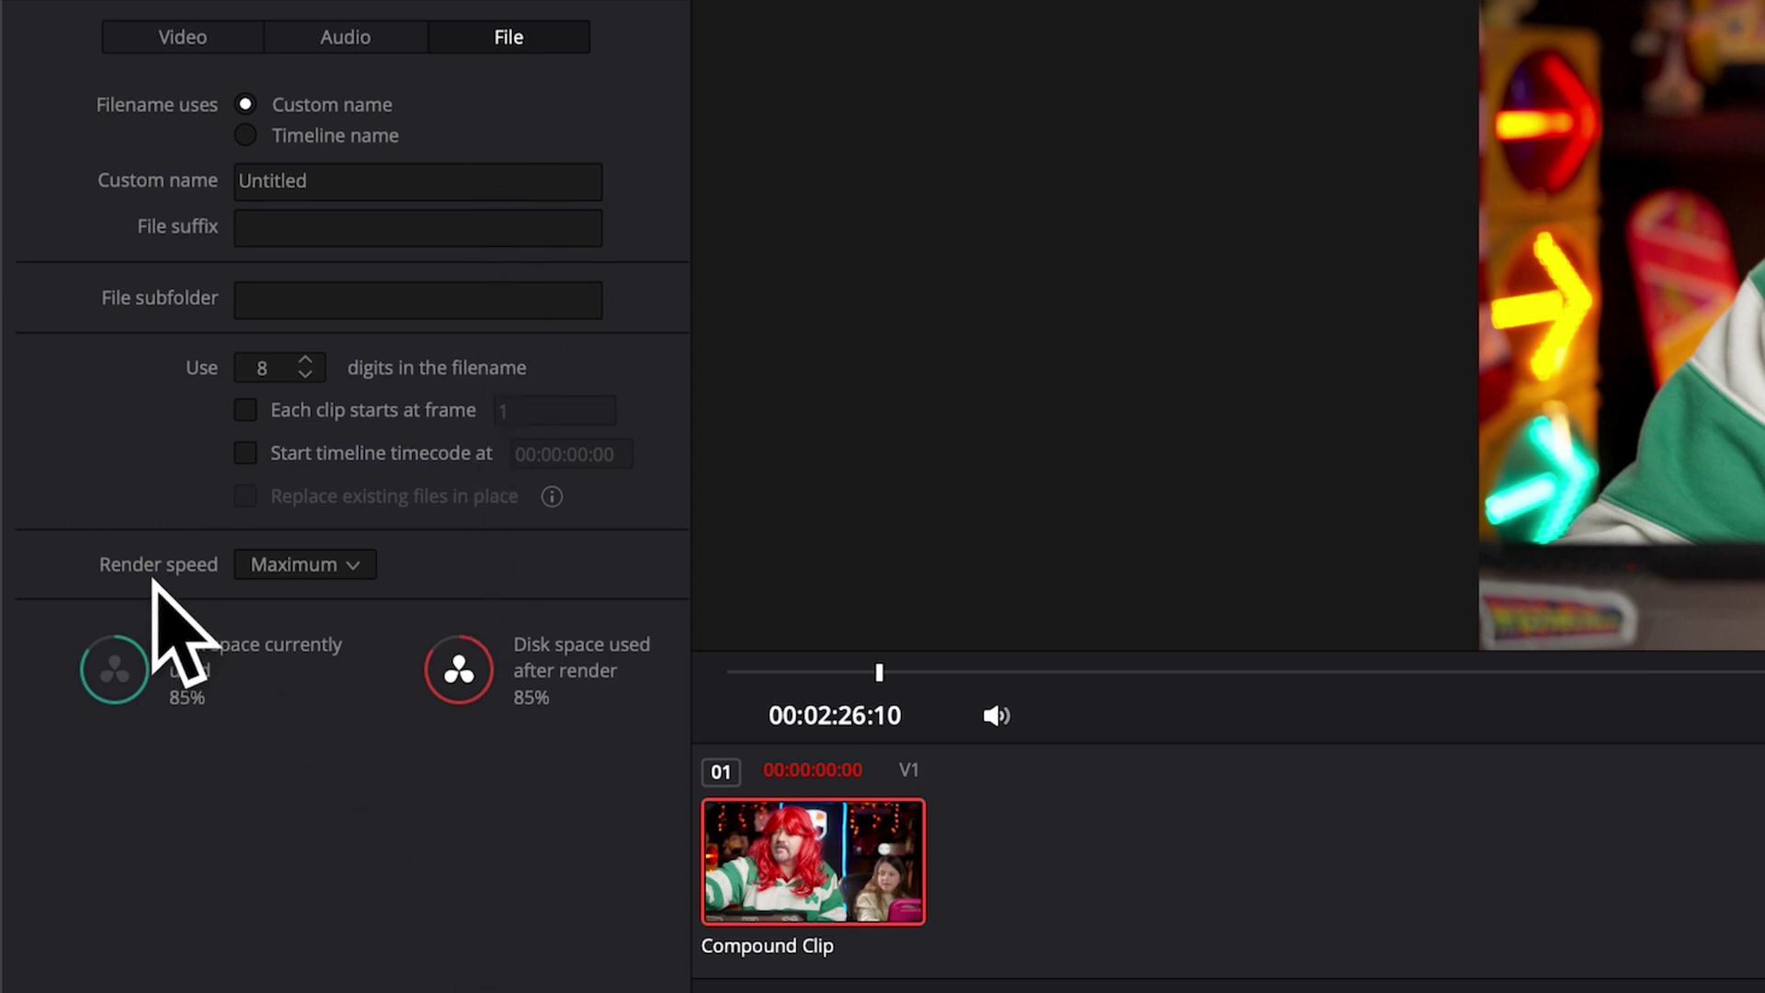
click(284, 567)
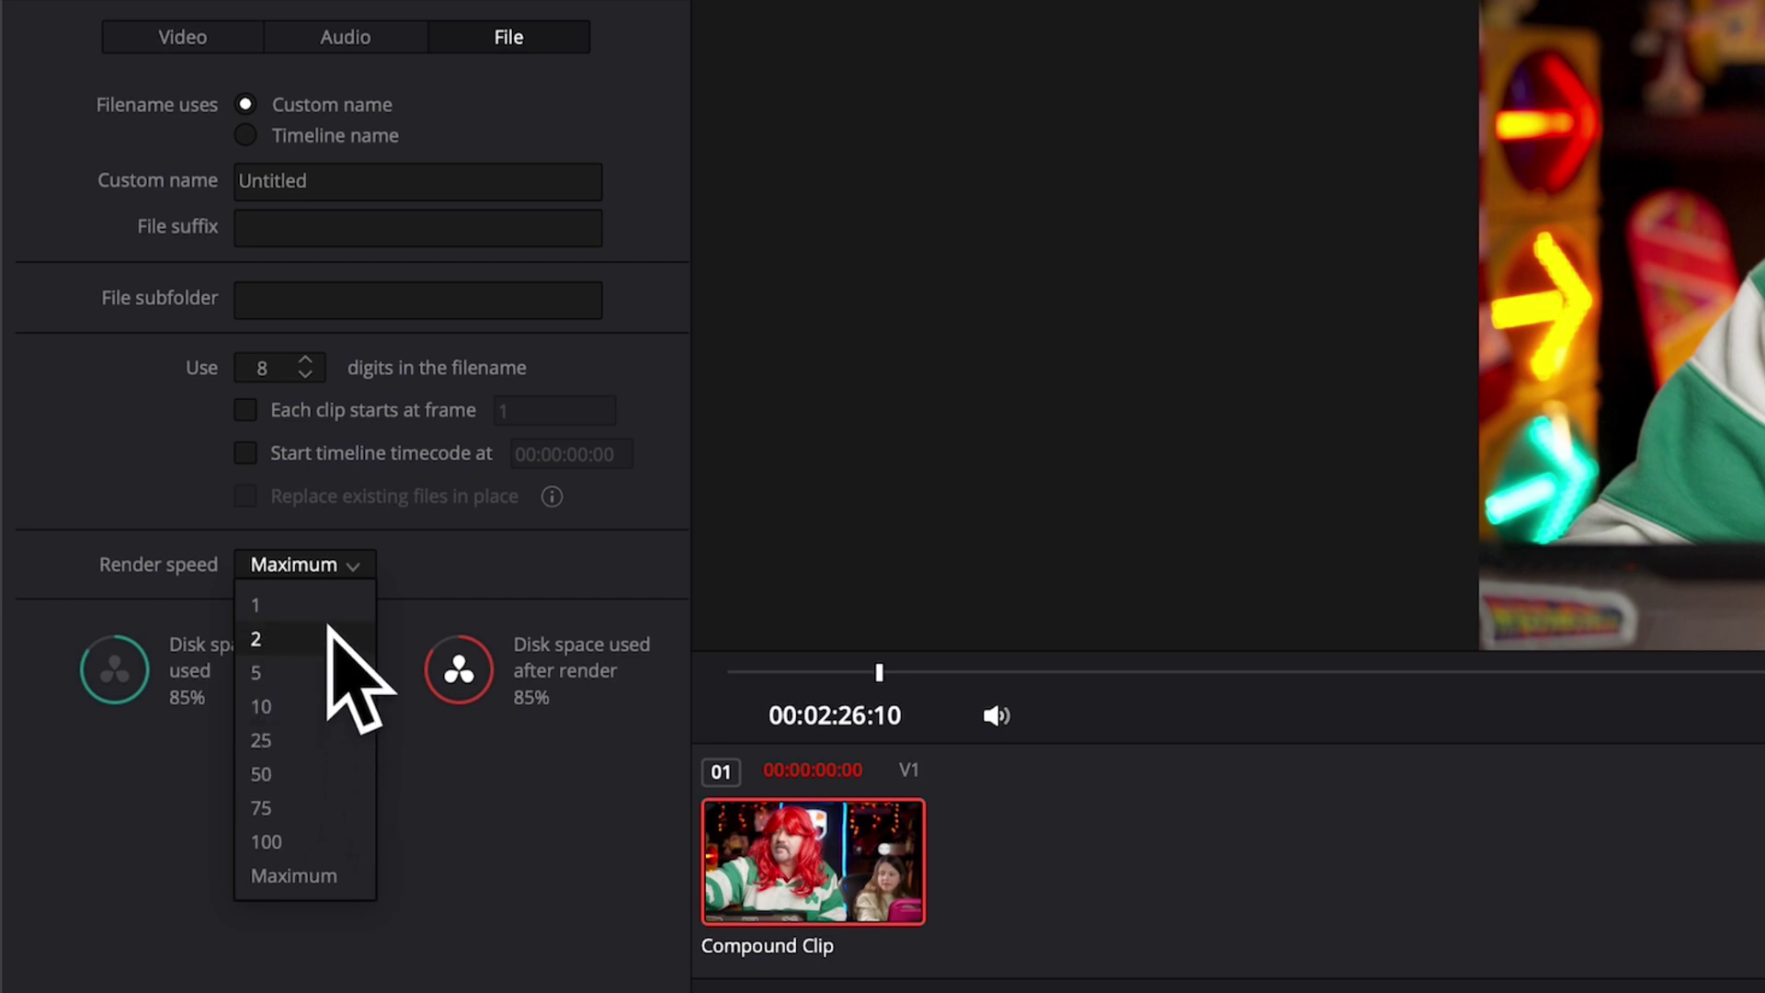
key(Escape)
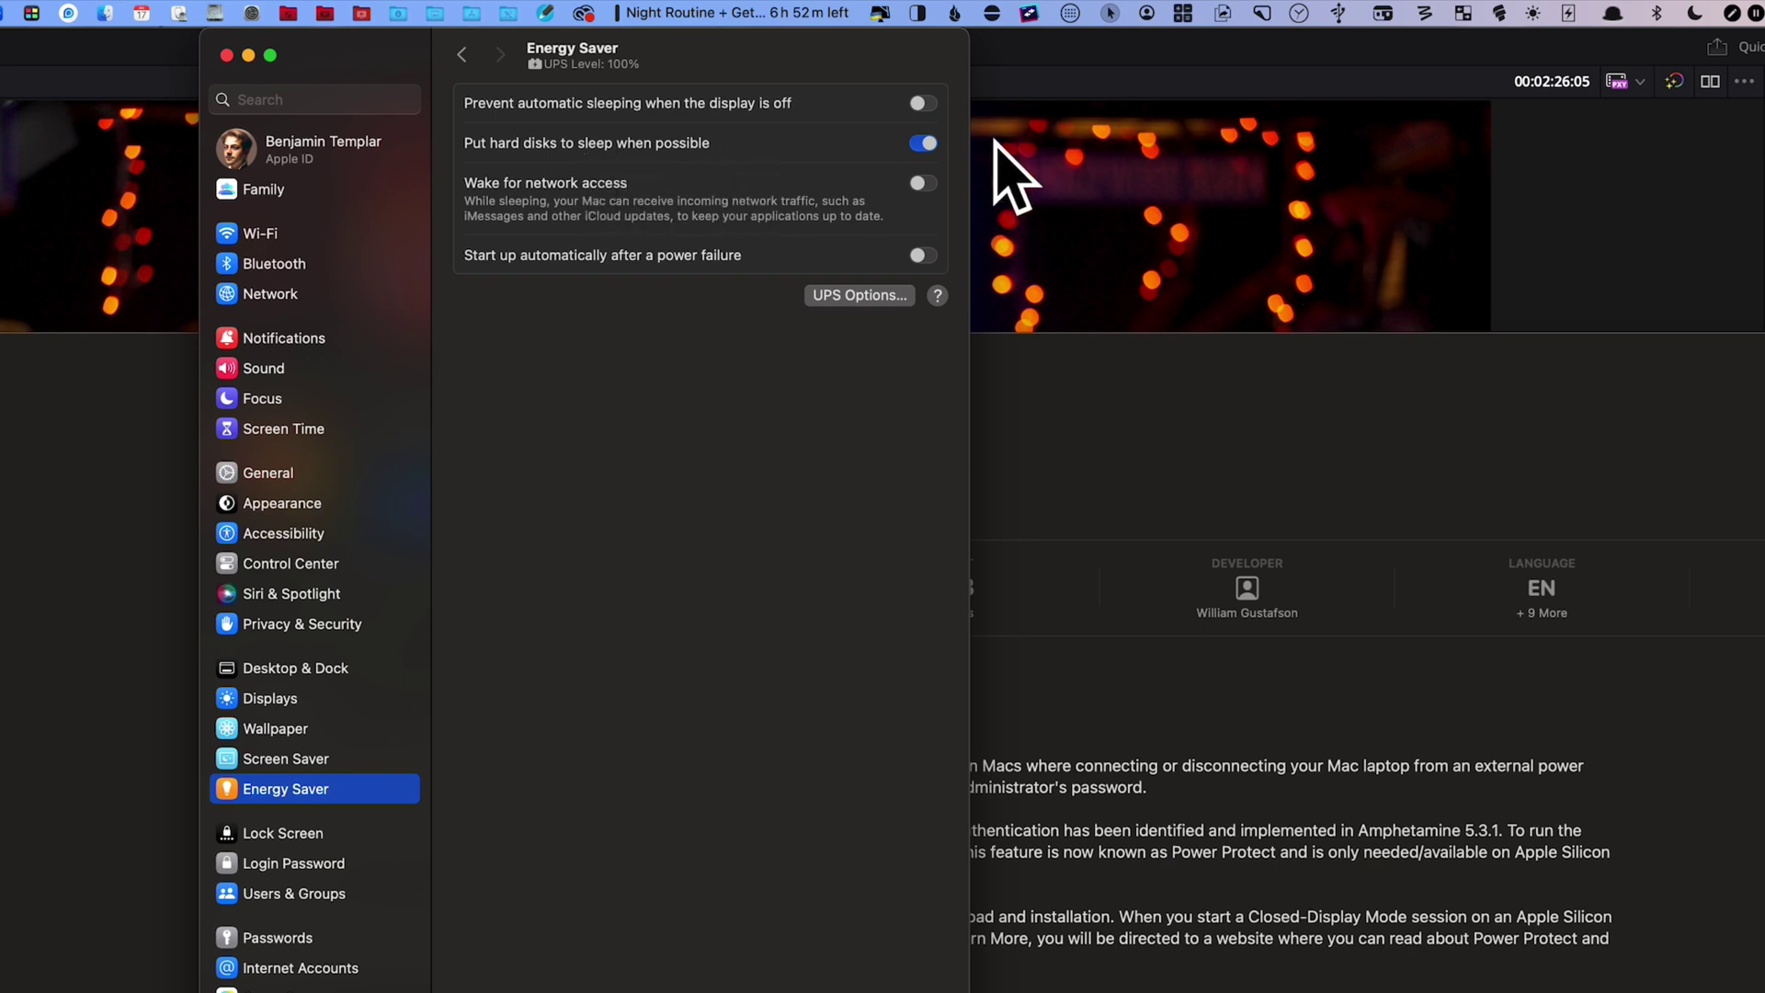
- Turn off 'Put hard disks to sleep when possible' and bring up the Amphetamine App Store page
click(925, 143)
click(1078, 372)
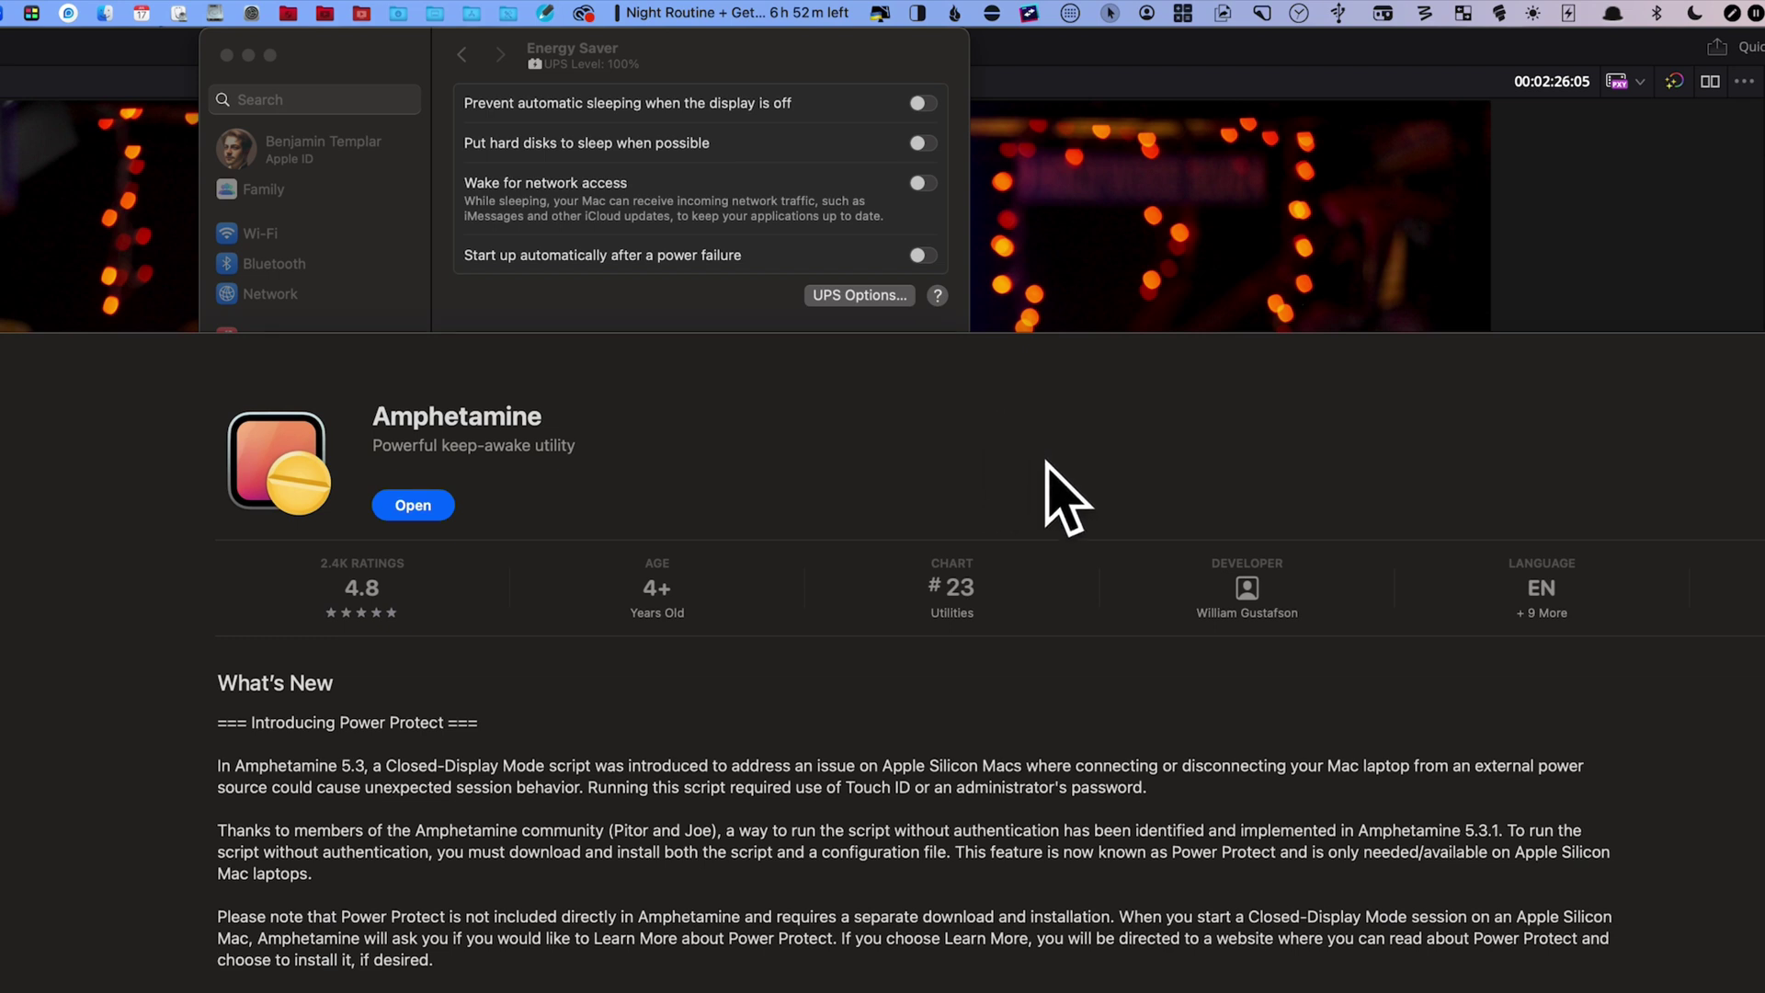
- Start an indefinite Amphetamine keep-awake session, verify it, and return to DaVinci Resolve
click(993, 13)
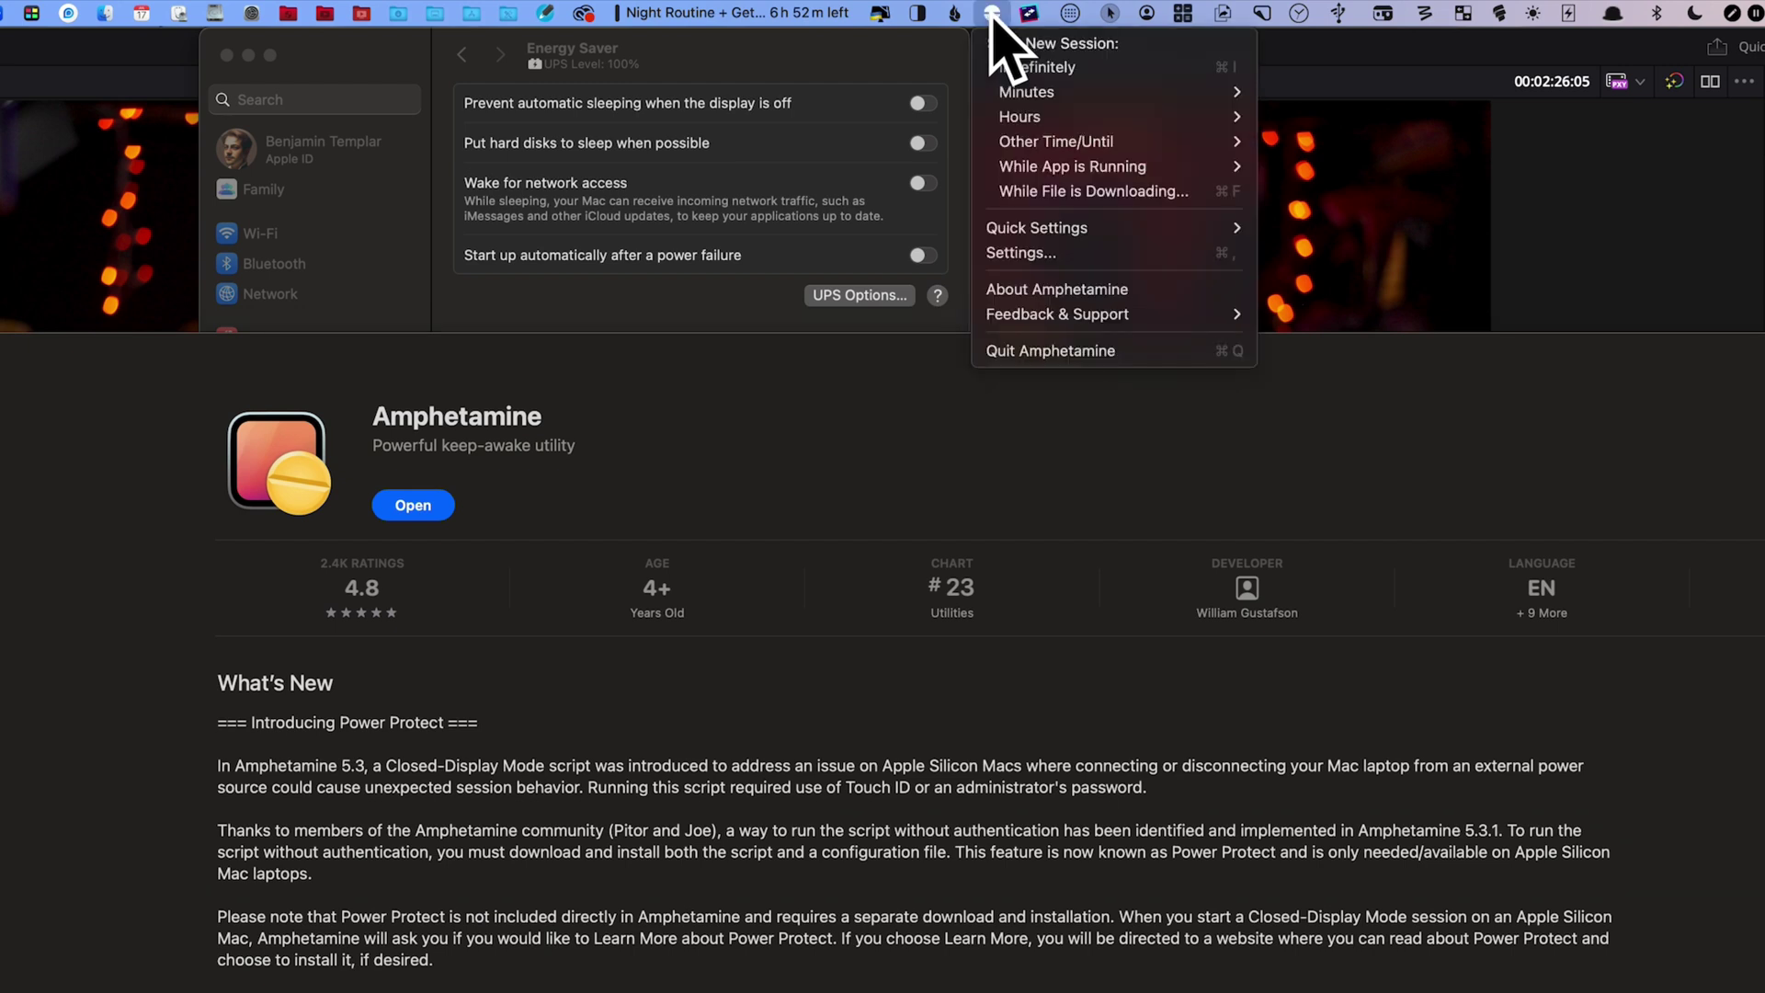
click(1110, 69)
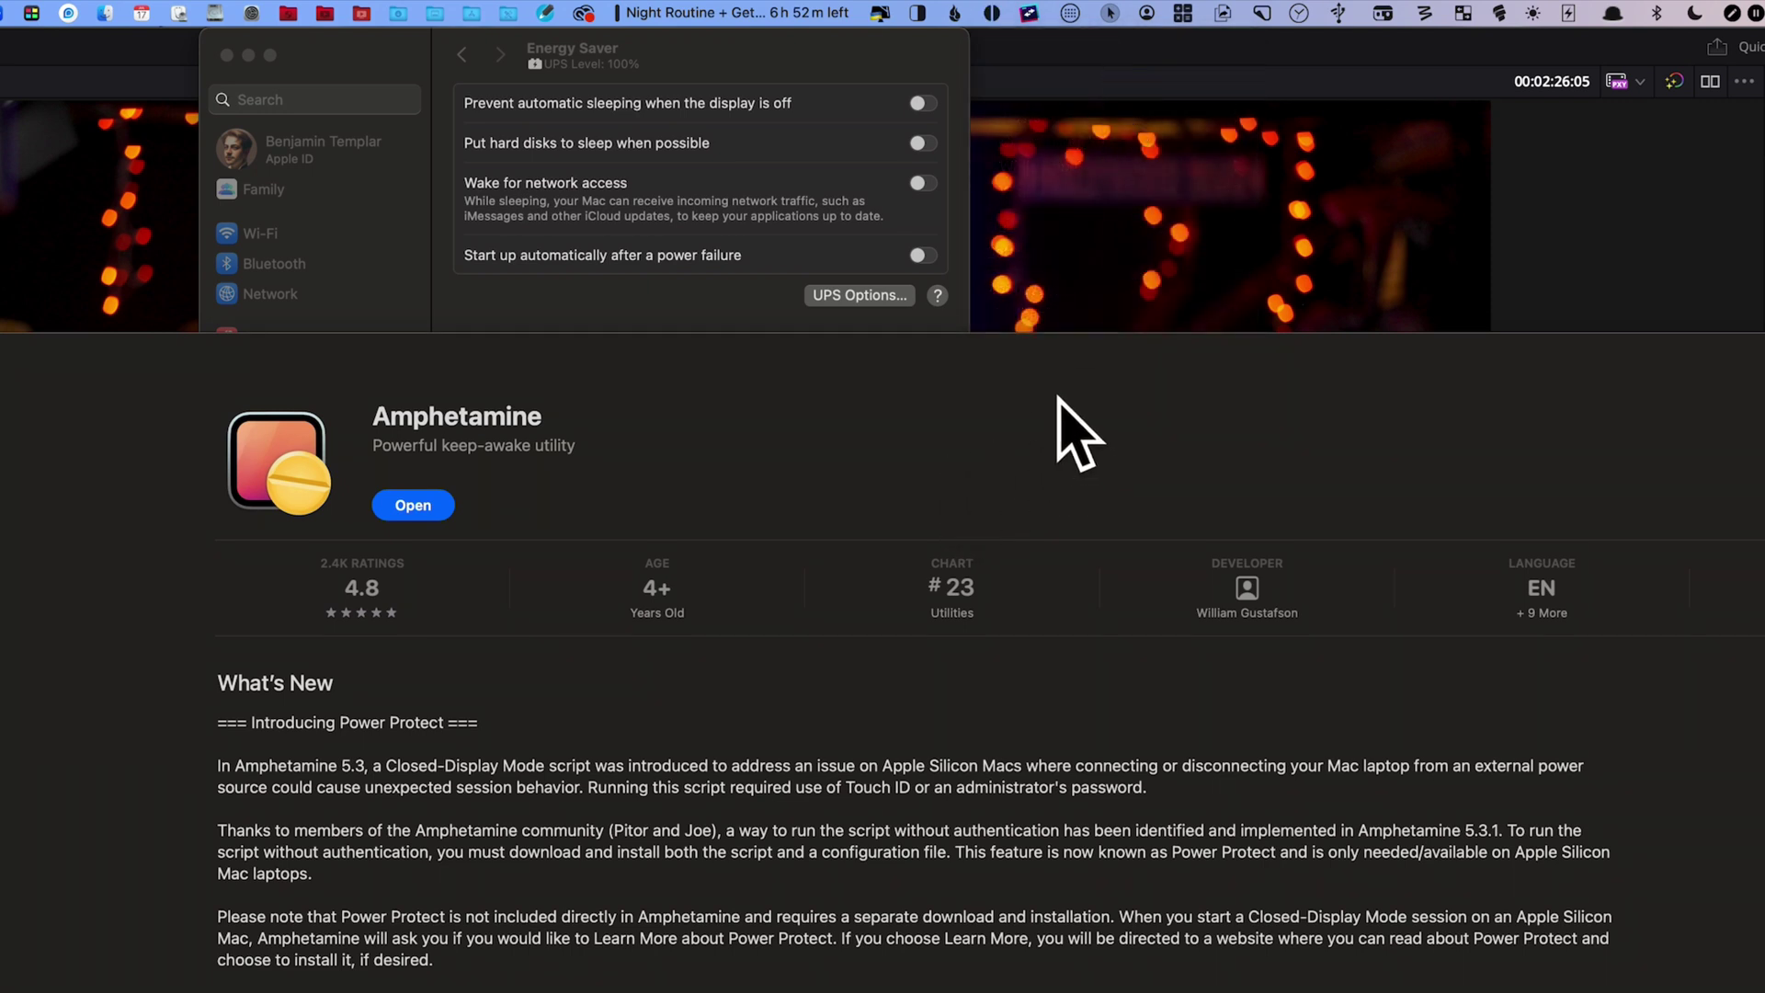
click(994, 14)
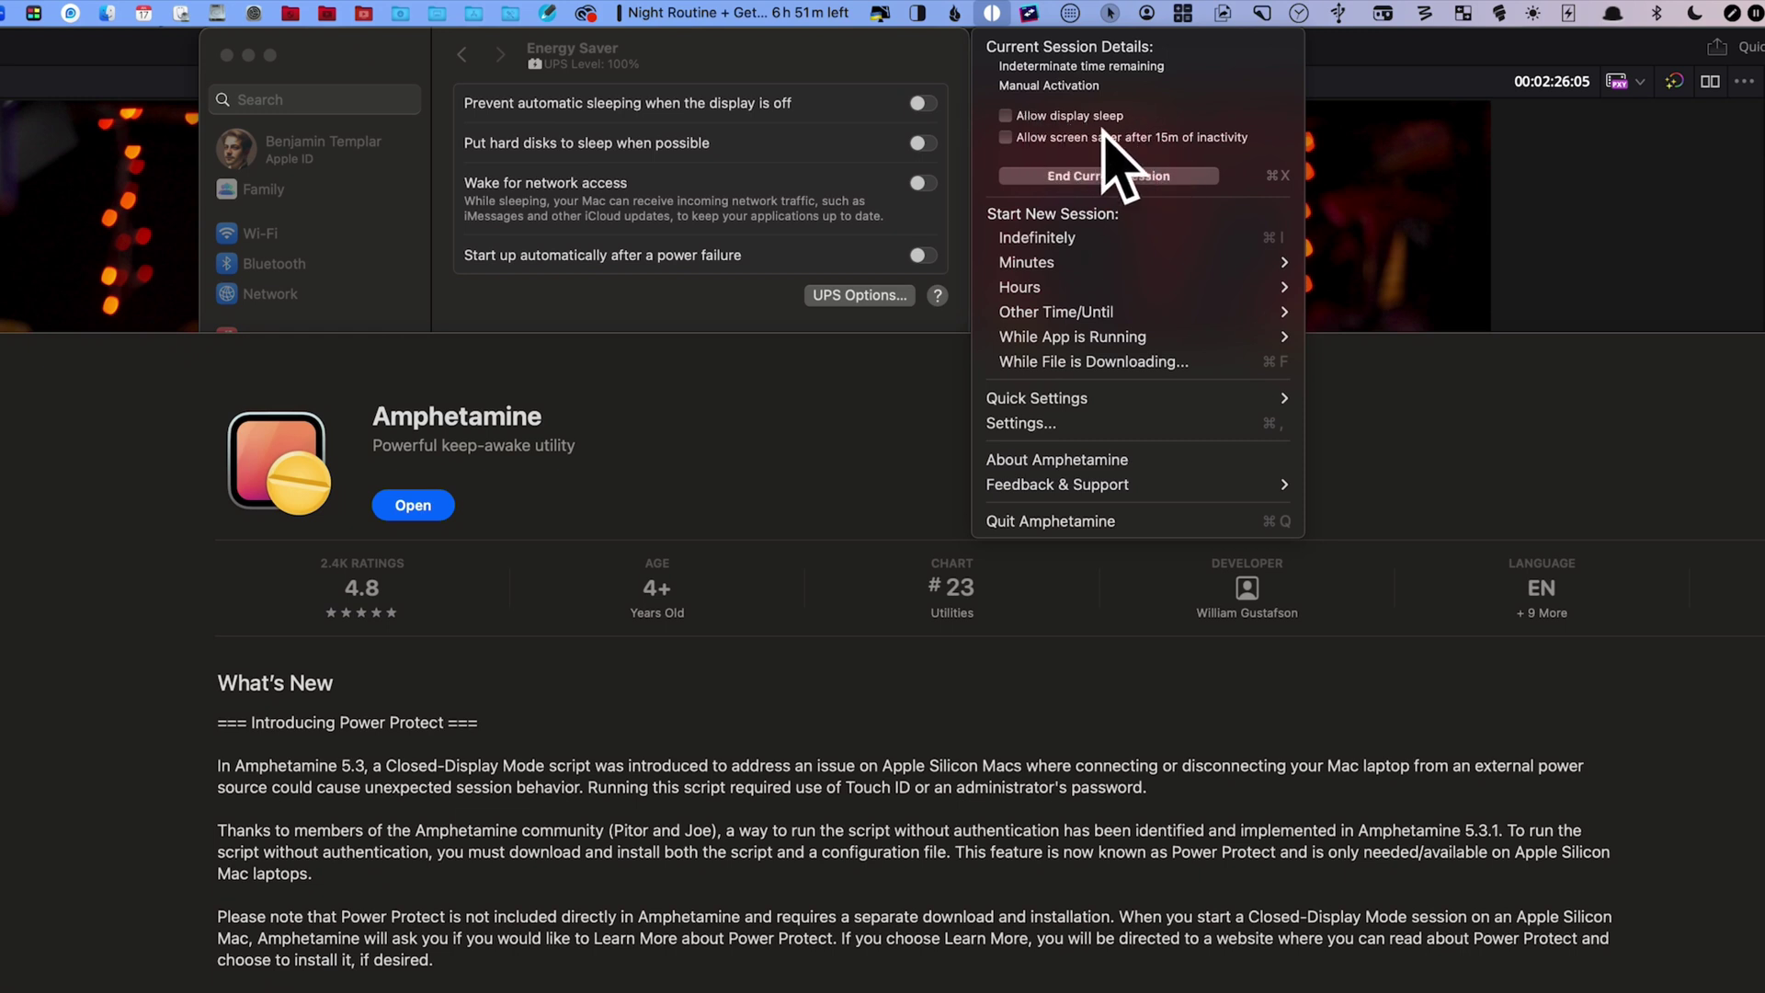
click(929, 366)
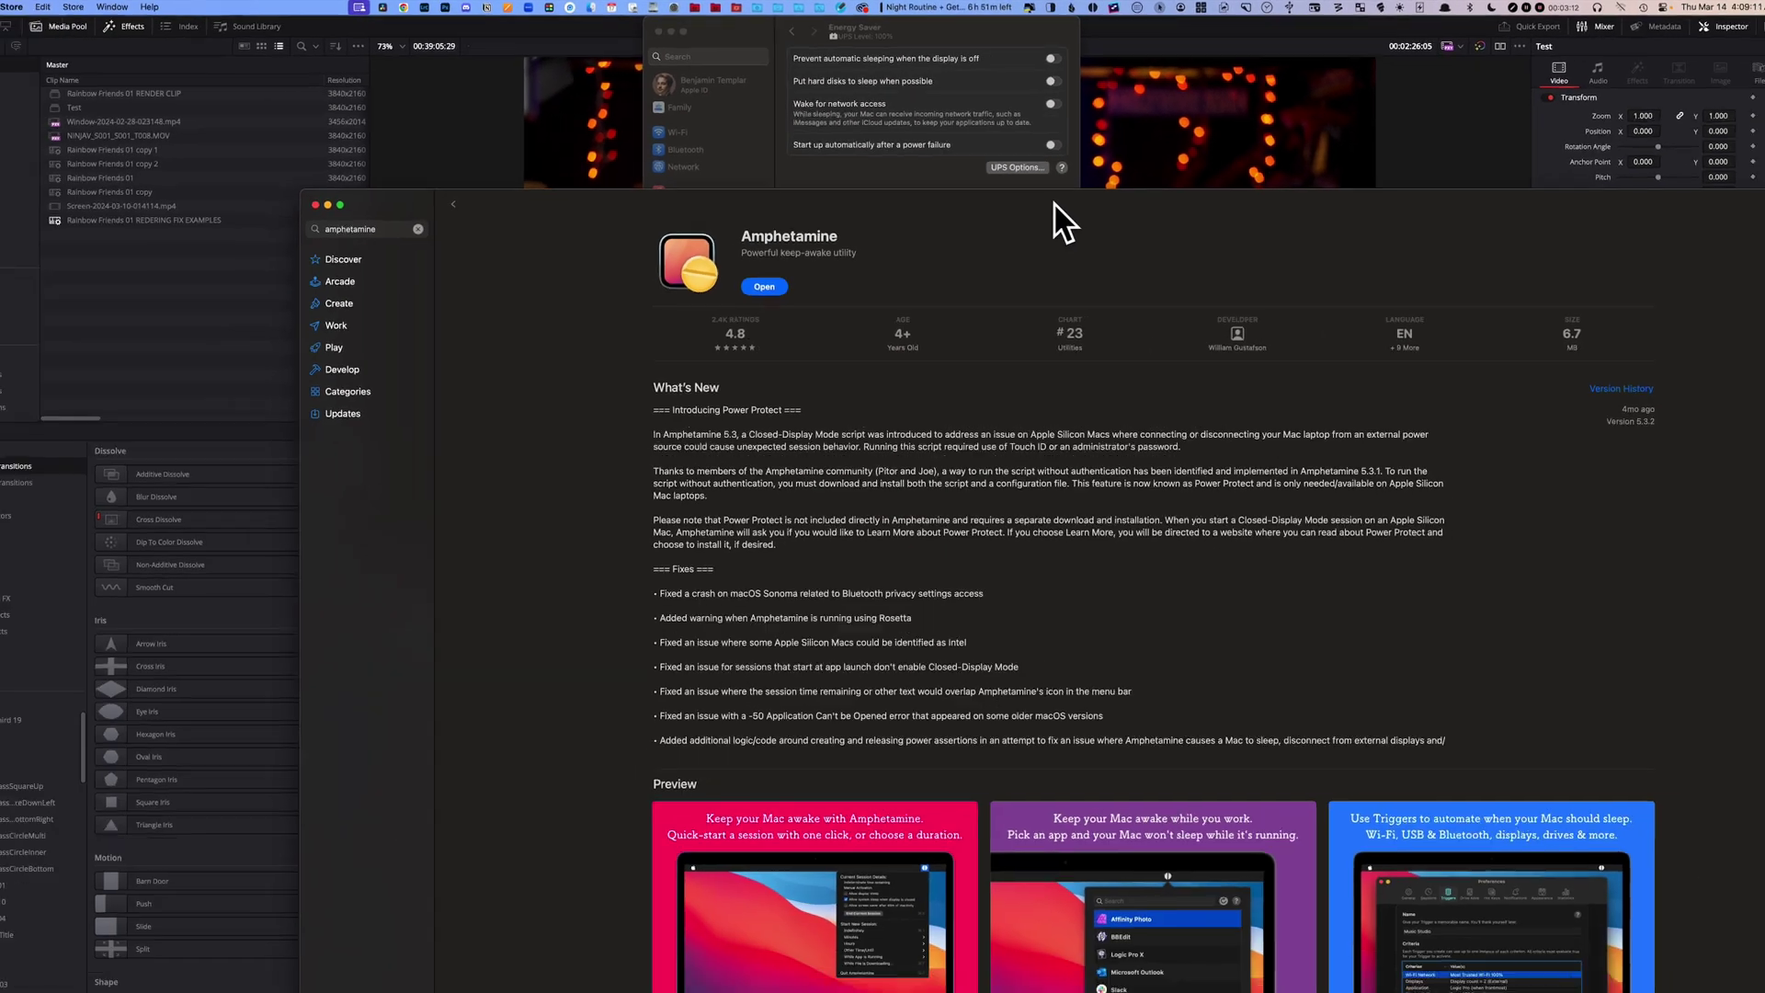
click(1172, 24)
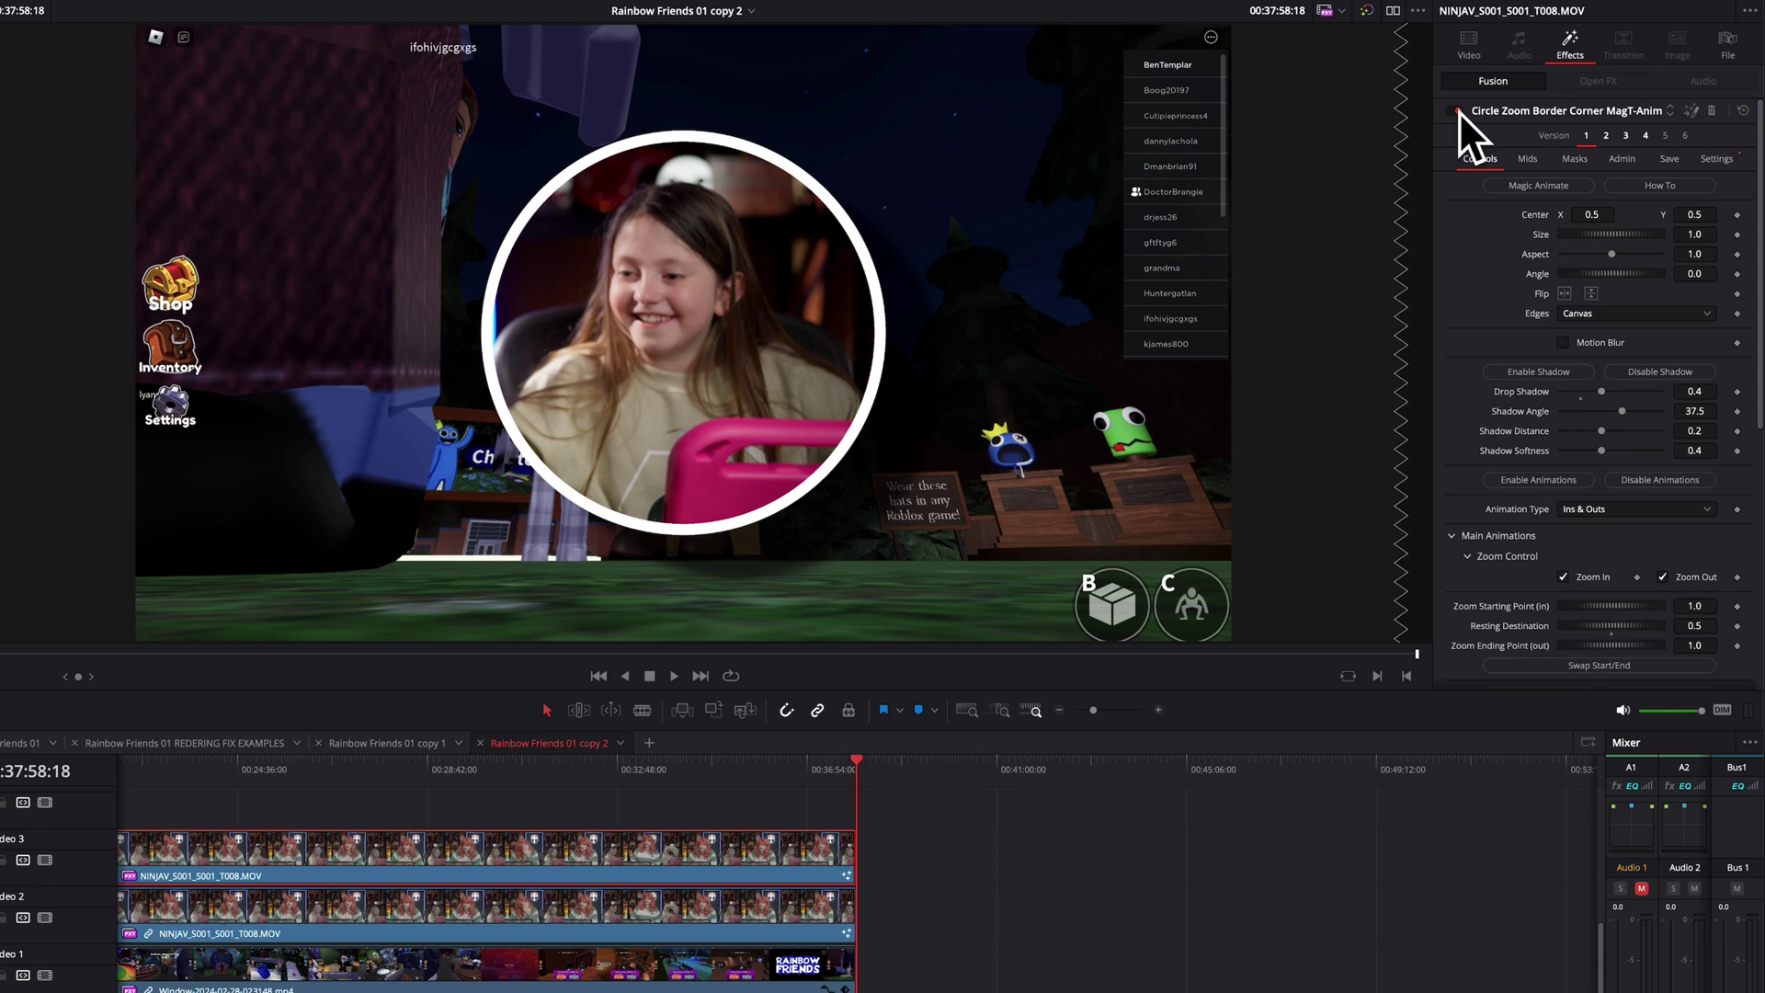
- Toggle the Circle Zoom effect off and back on in the Inspector
click(1456, 111)
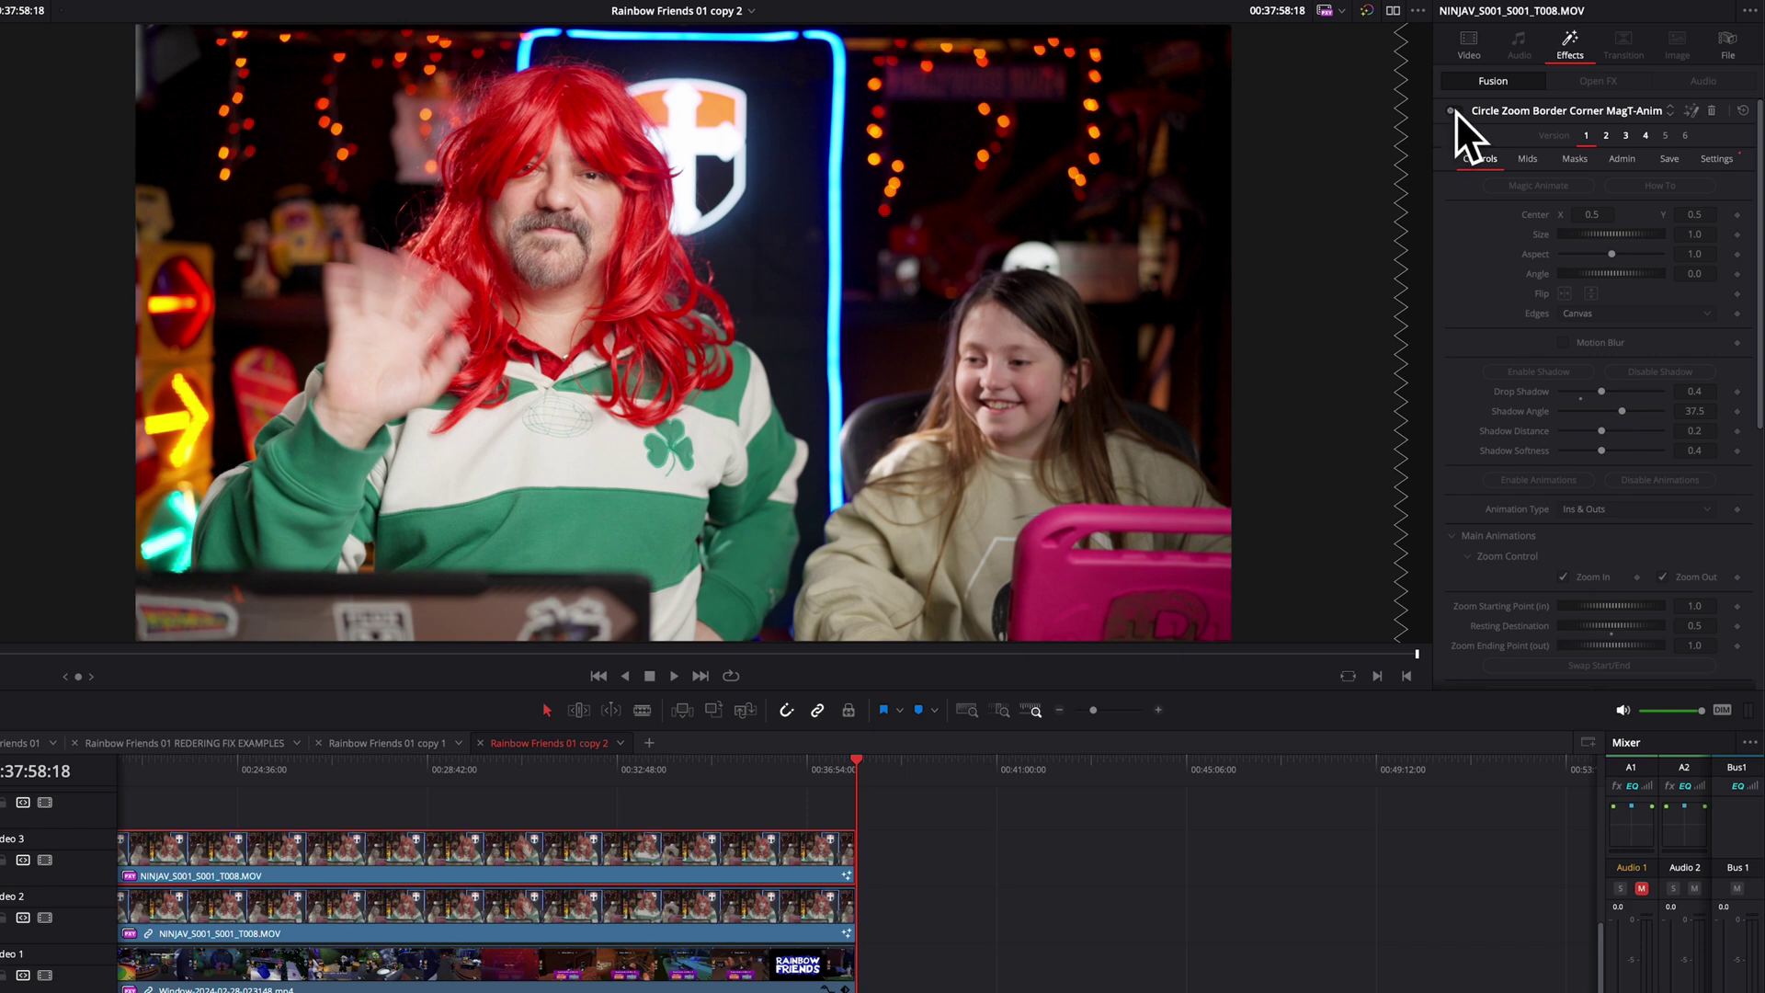
click(1453, 111)
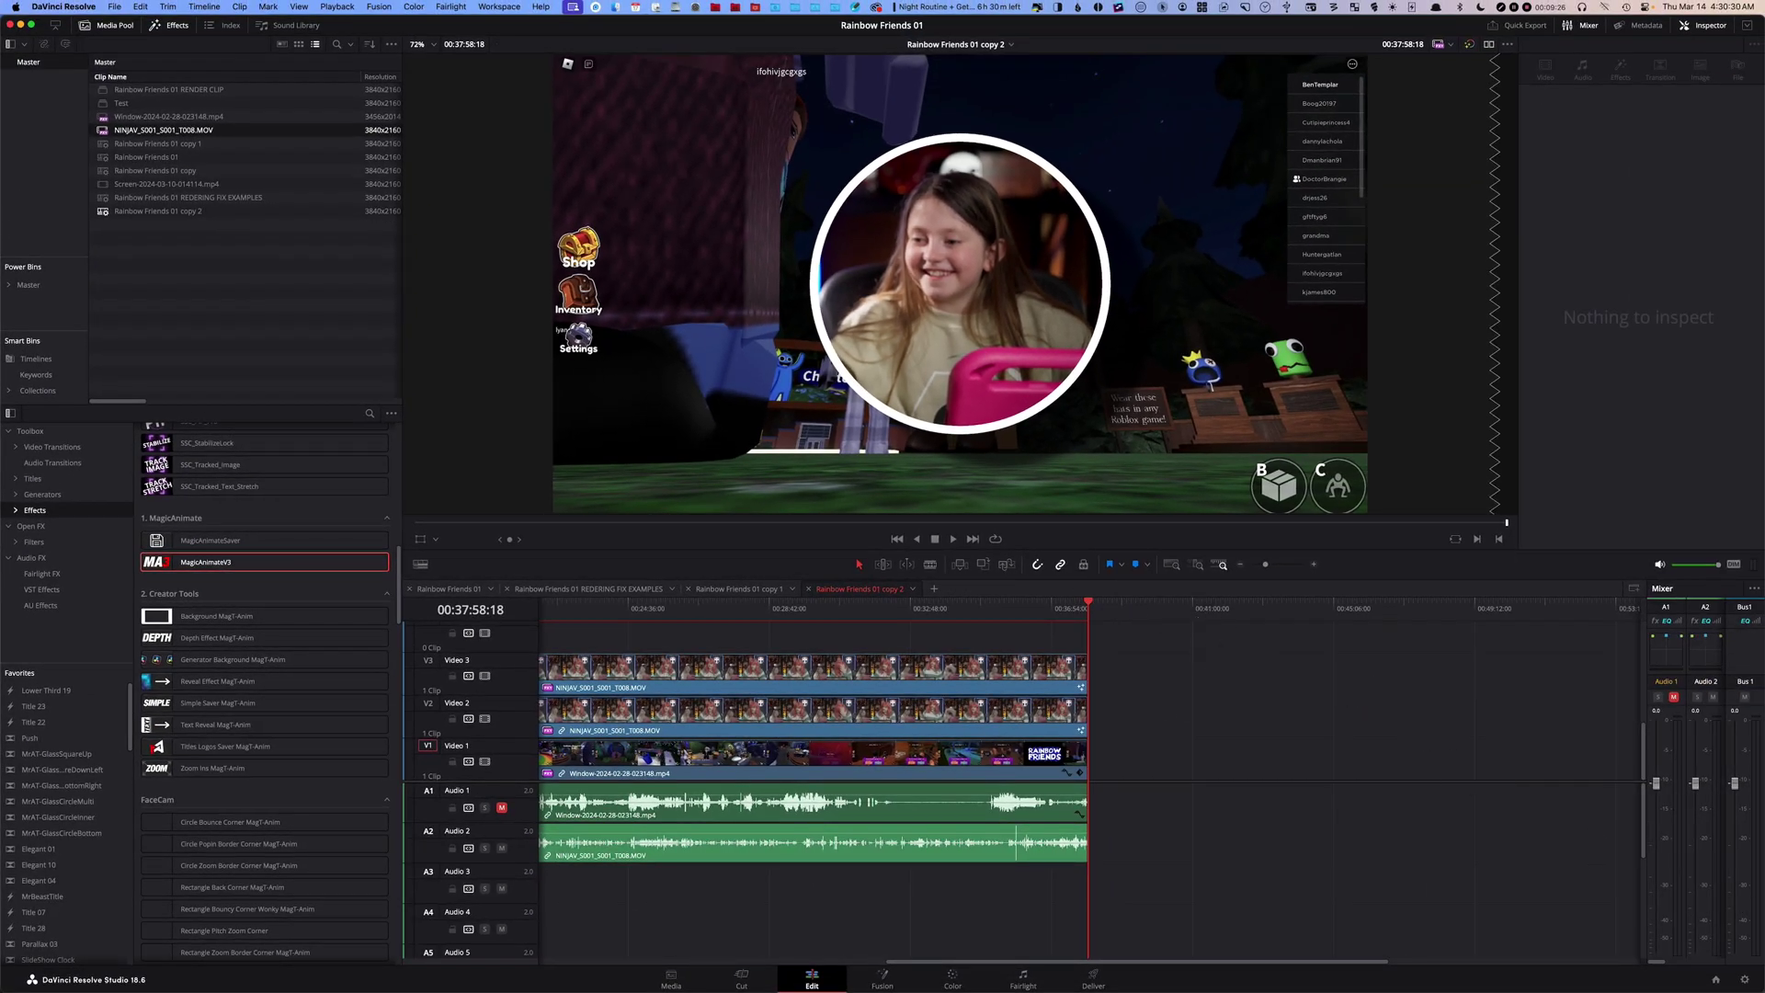
- Open the MagicAnimateV3 - Full Pack download page in Chrome, then return to Resolve
key(super+Tab)
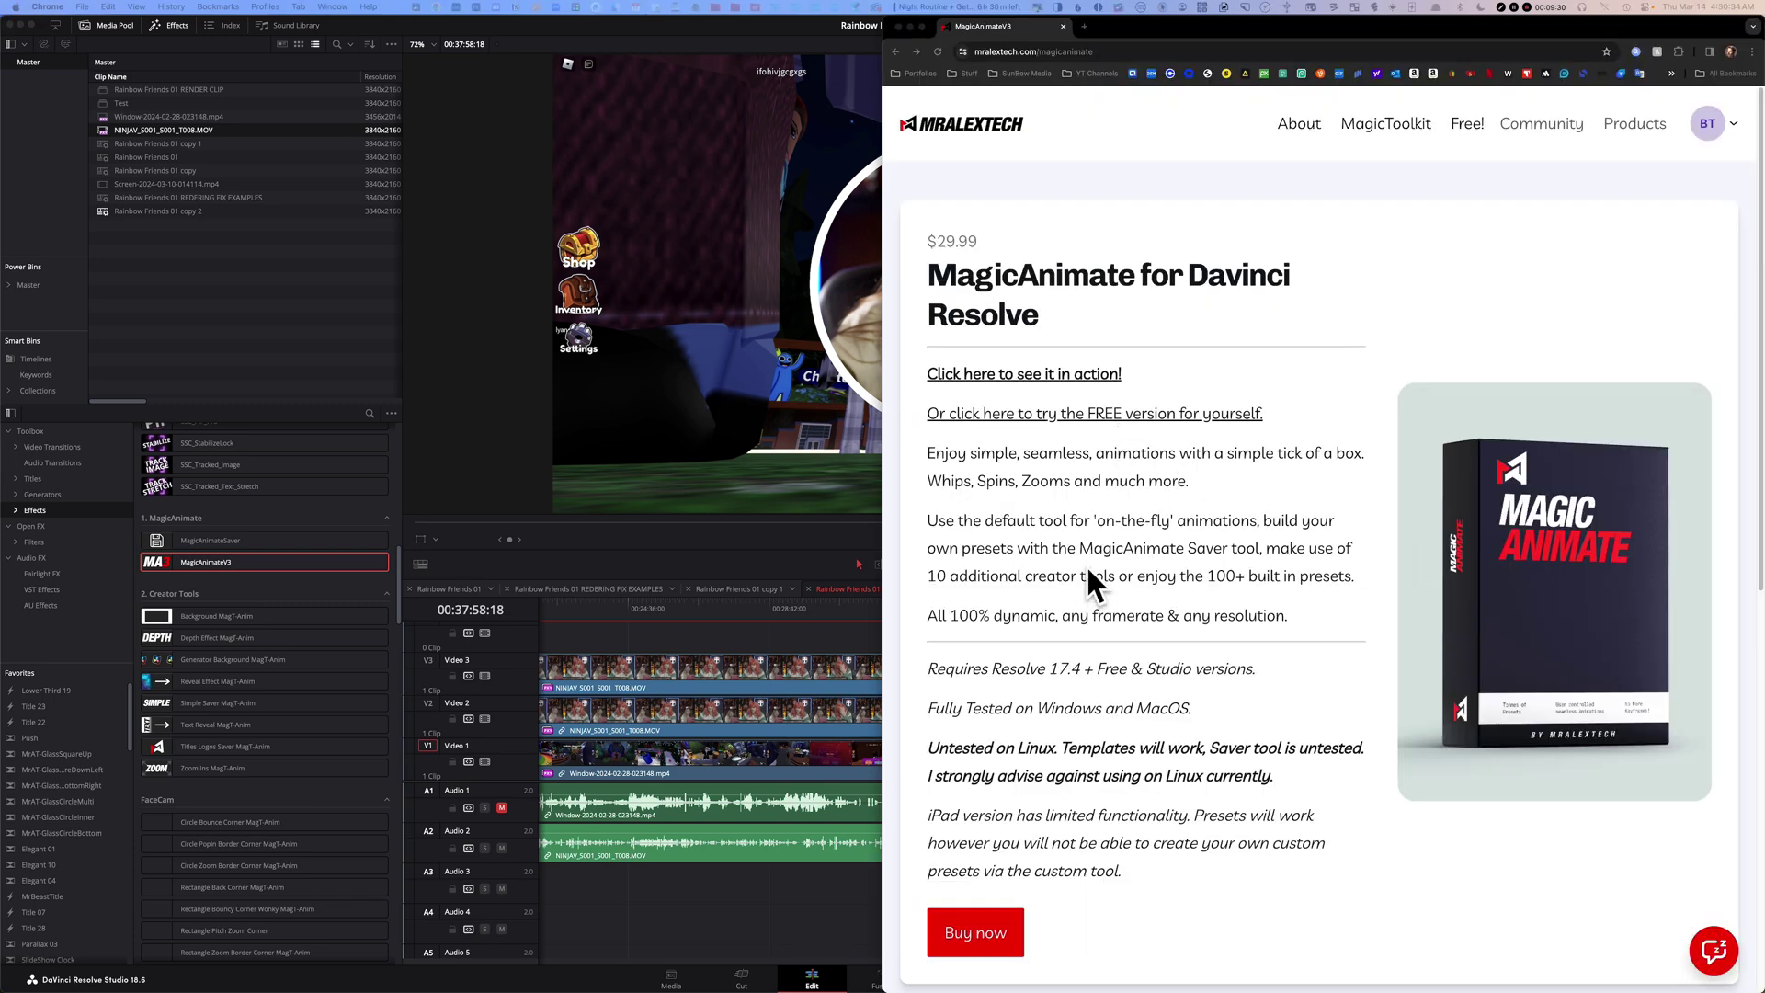
click(917, 52)
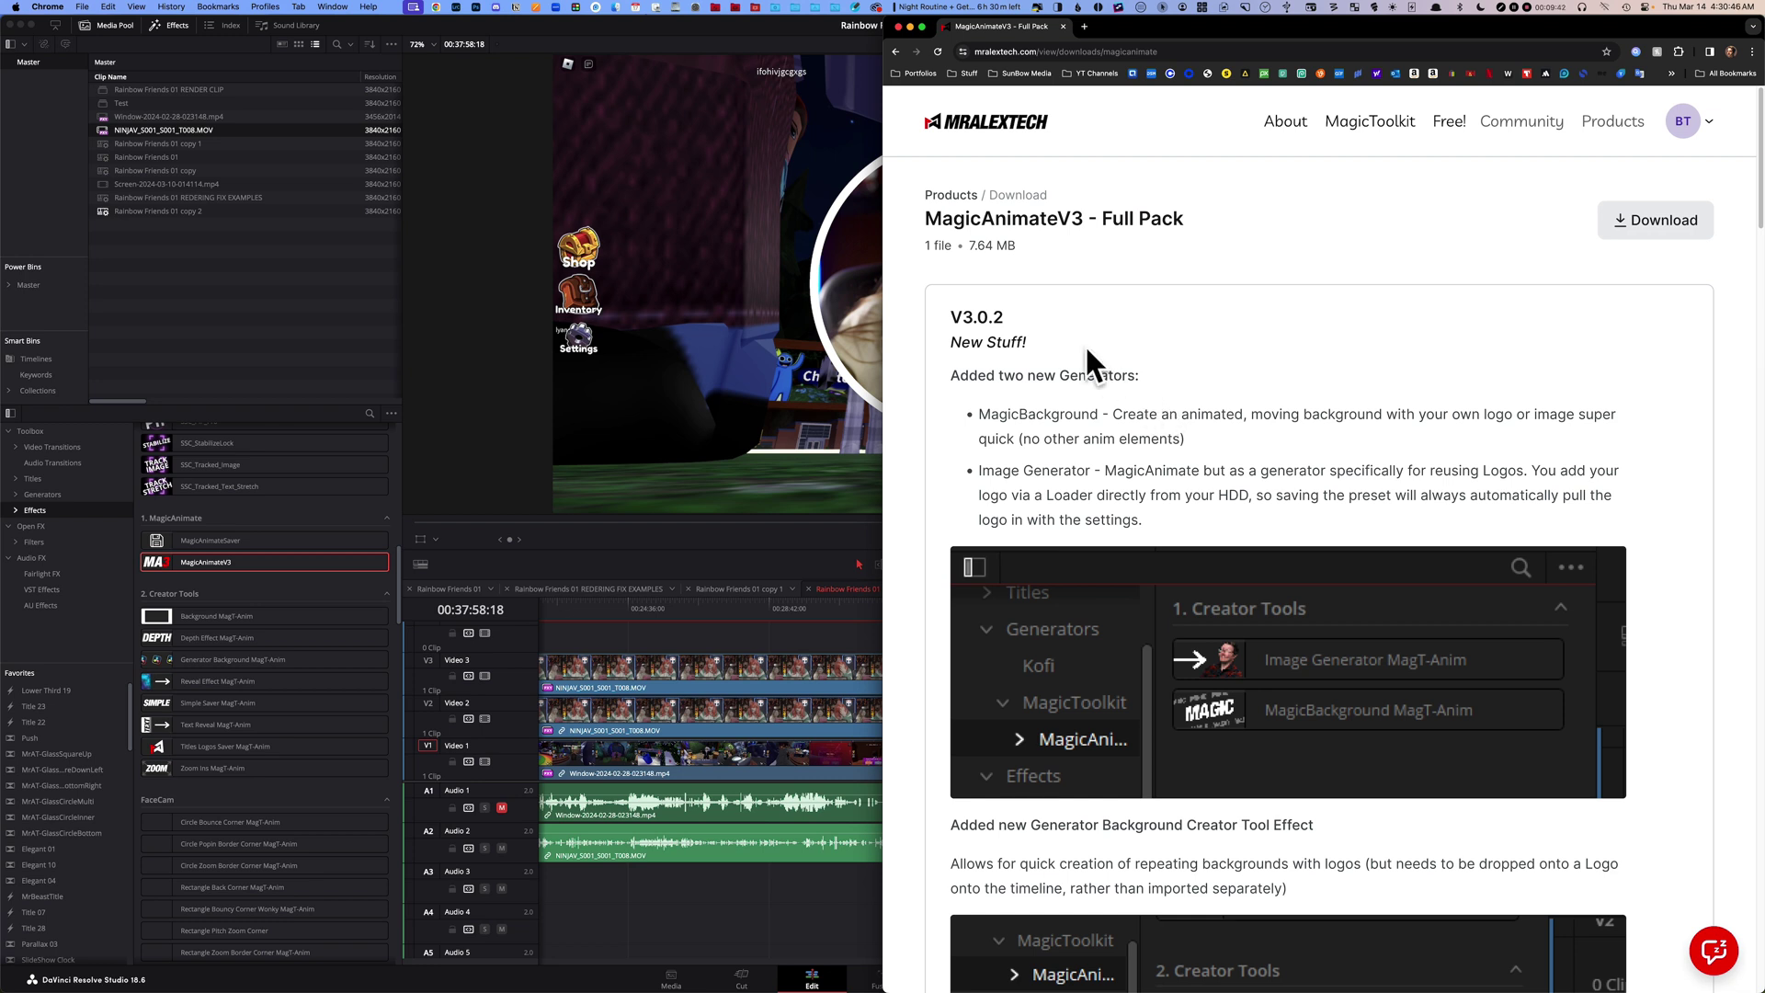
click(805, 24)
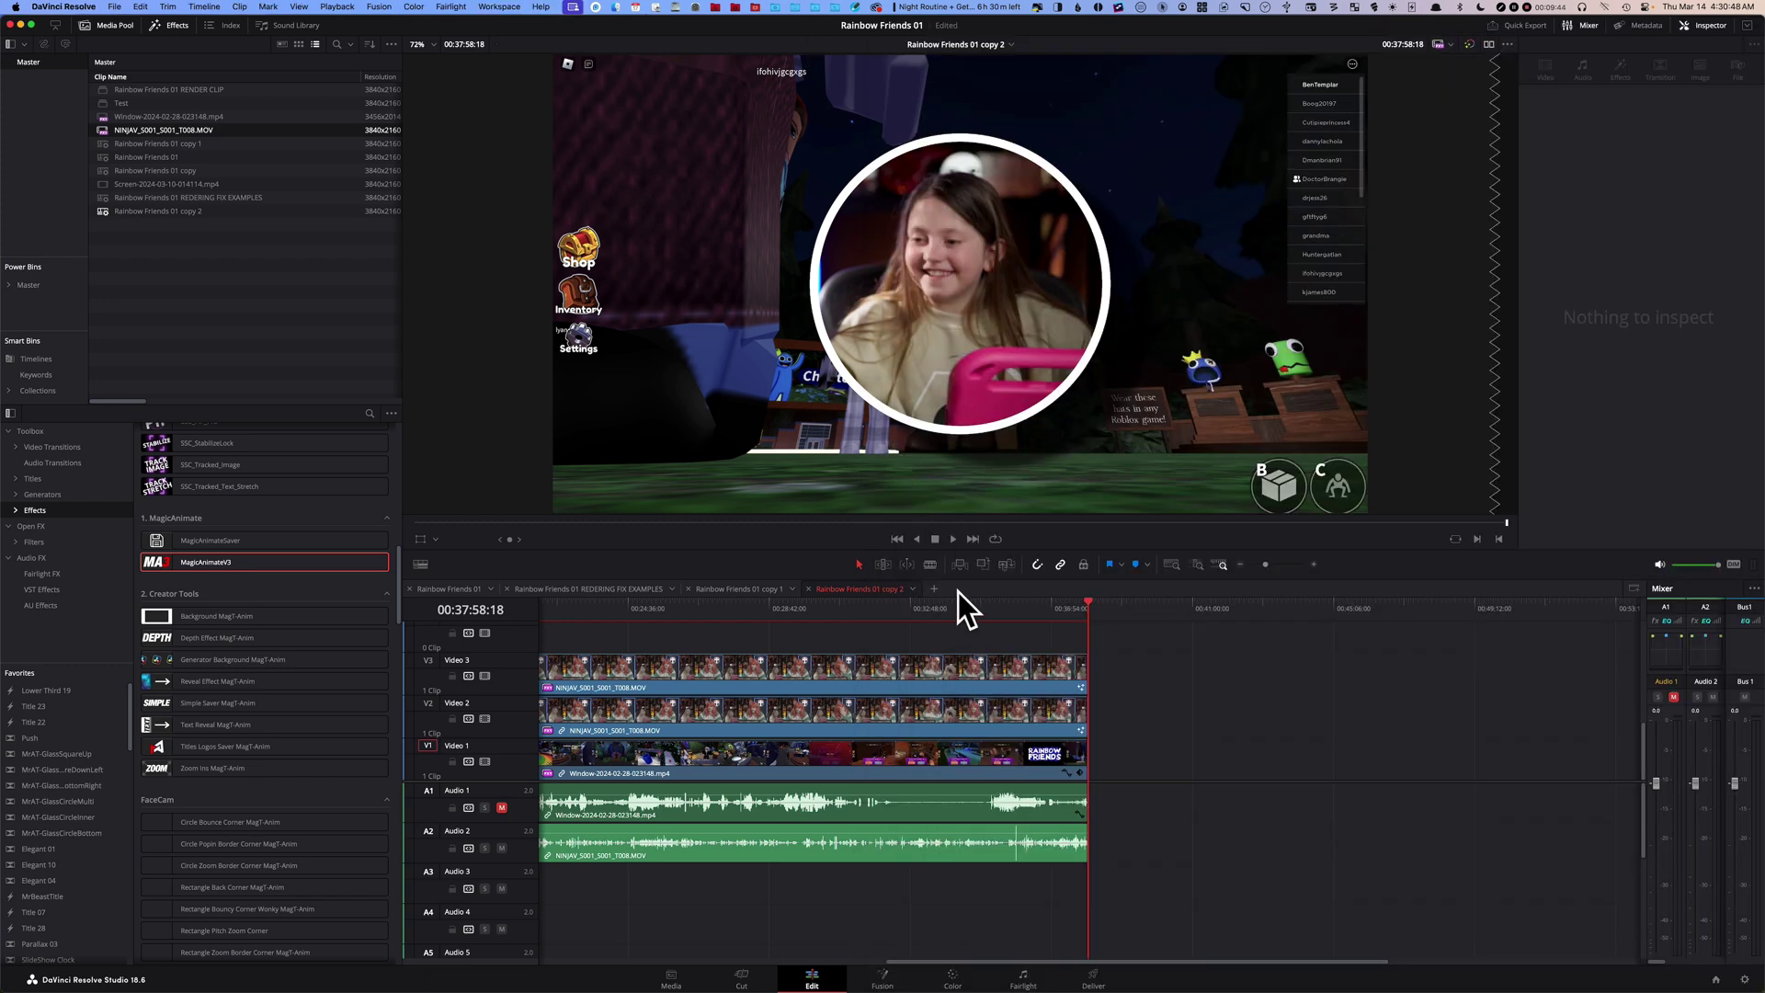